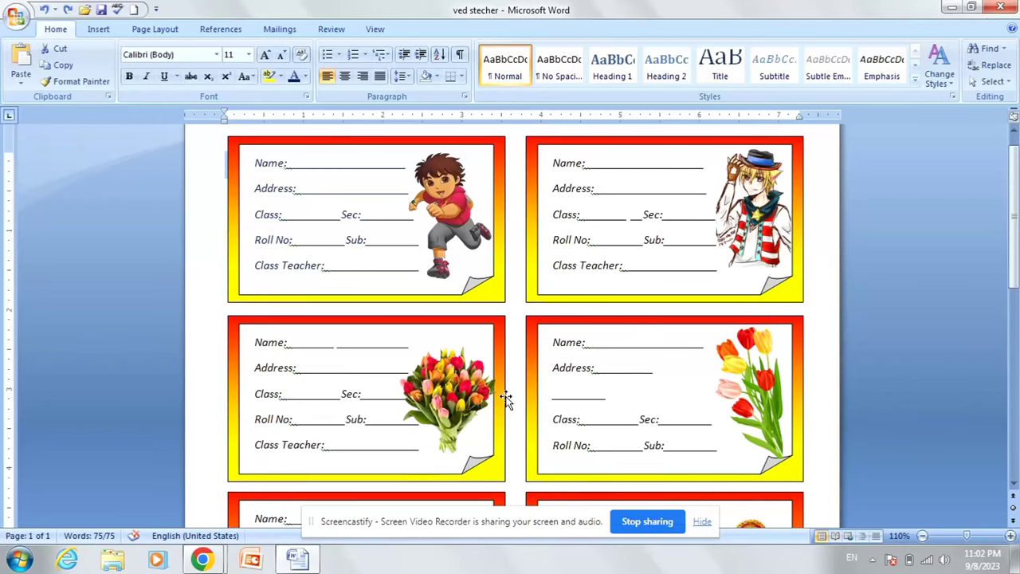
Apply the Narrow 0.5-inch margin preset to the new blank document.
scroll(506, 399, "down", 1)
scroll(560, 226, "down", 3)
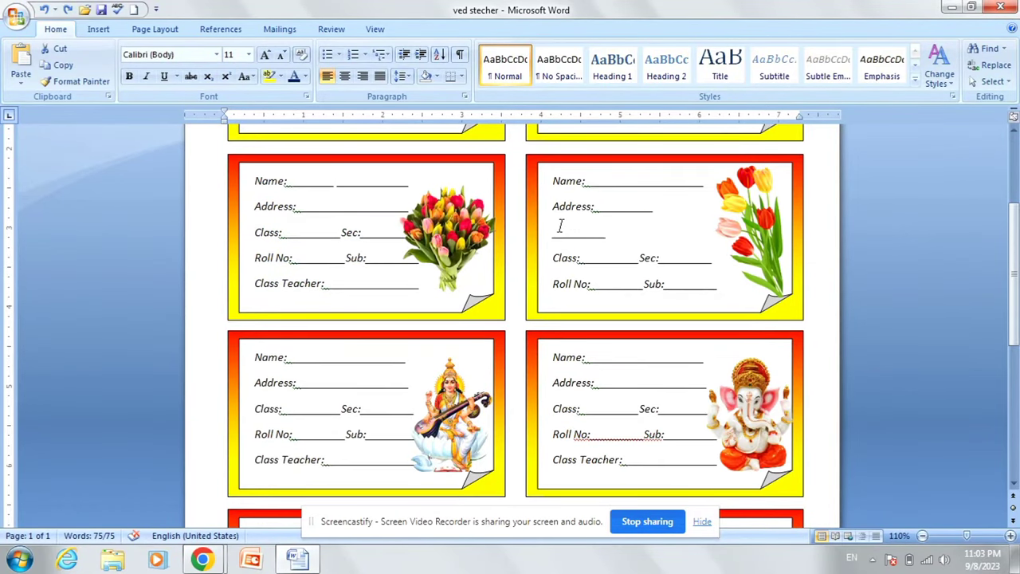
scroll(567, 268, "down", 5)
scroll(569, 270, "up", 5)
scroll(572, 275, "down", 5)
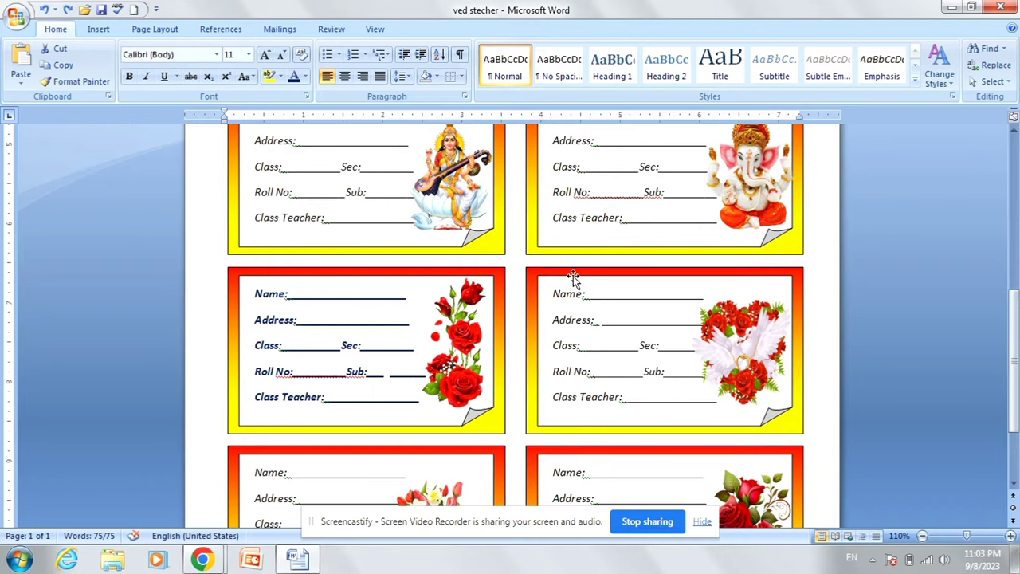
scroll(573, 275, "up", 5)
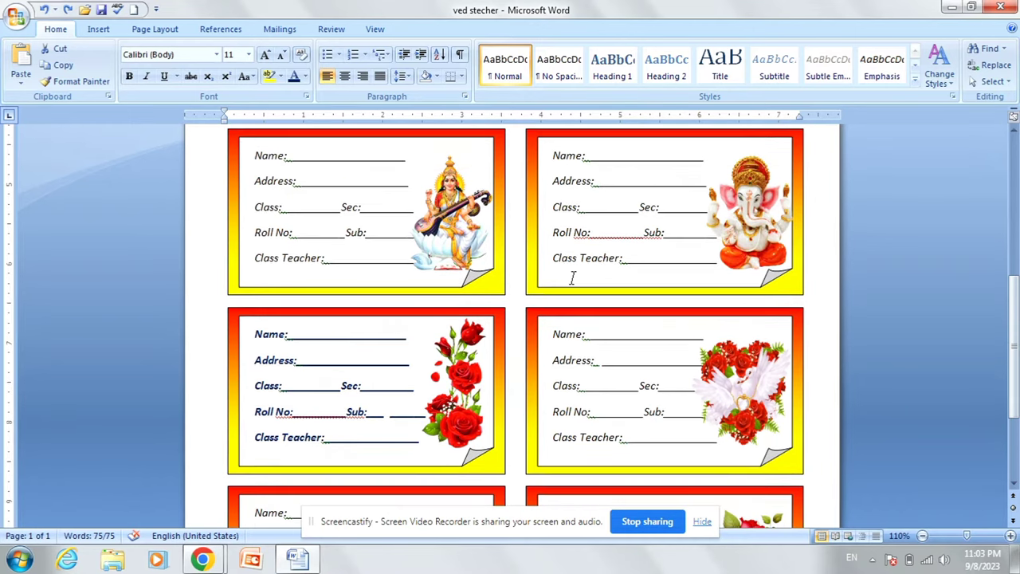
scroll(572, 277, "down", 4)
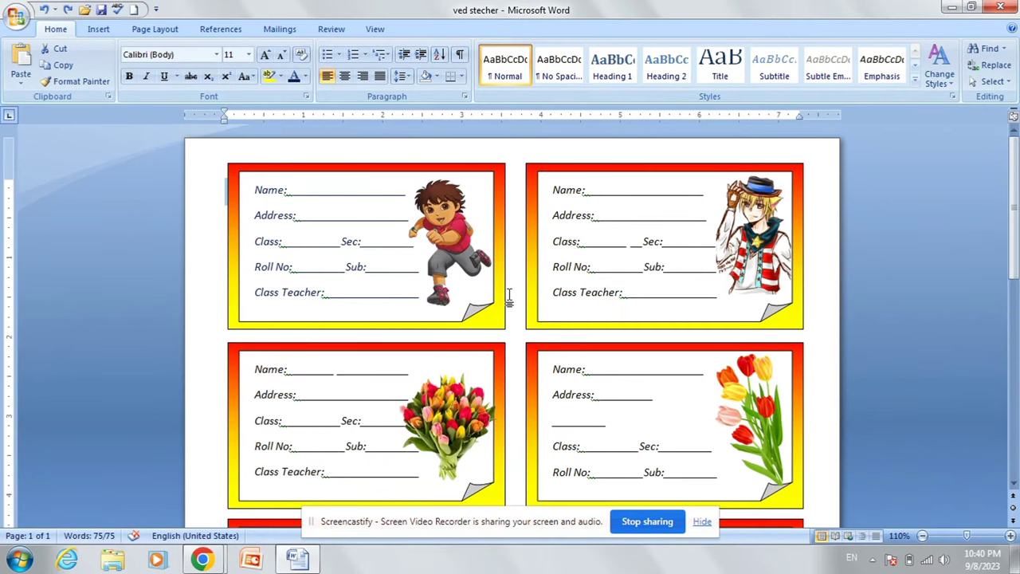
scroll(508, 297, "down", 2)
scroll(446, 279, "down", 2)
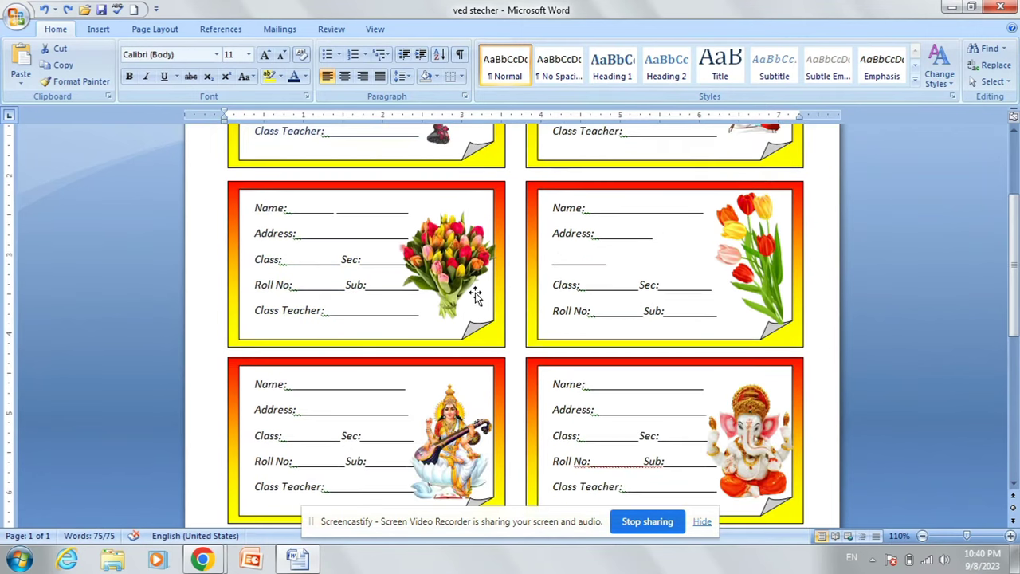
scroll(382, 268, "down", 5)
scroll(385, 268, "up", 4)
scroll(388, 267, "up", 2)
scroll(429, 243, "up", 3)
scroll(444, 252, "down", 5)
scroll(549, 258, "down", 6)
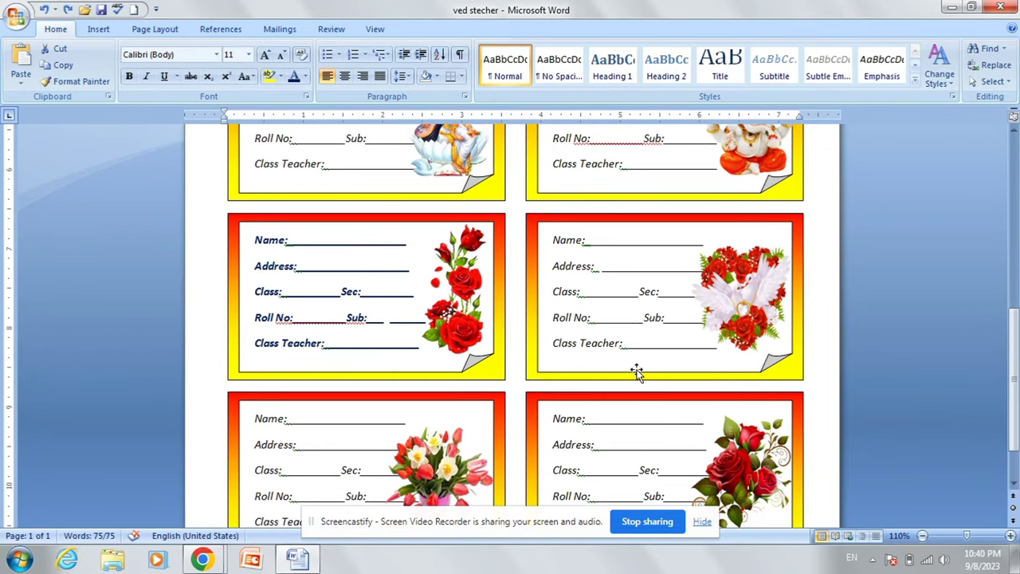
scroll(593, 338, "up", 5)
scroll(558, 271, "up", 5)
scroll(539, 239, "down", 5)
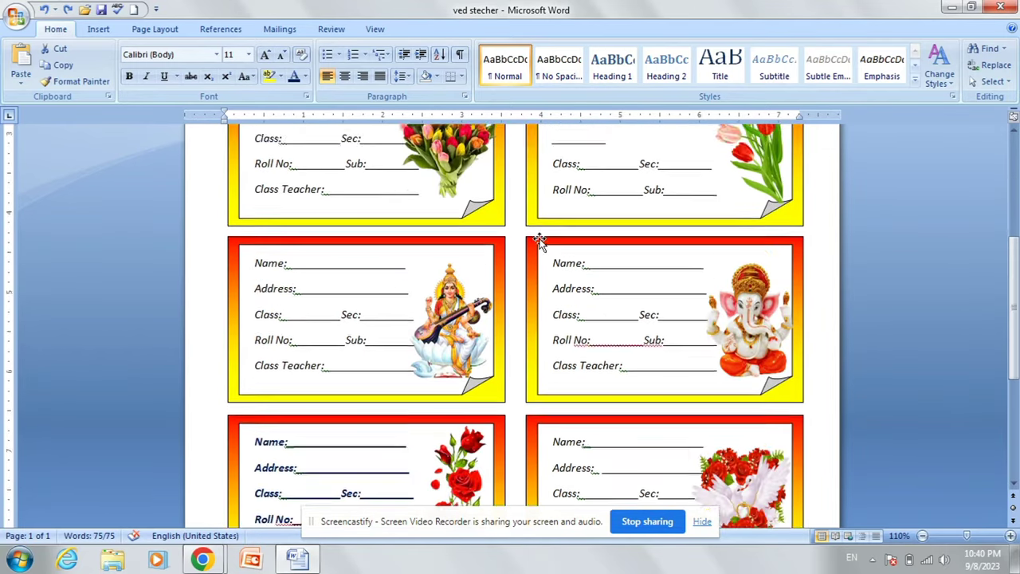
scroll(539, 250, "down", 6)
scroll(541, 255, "down", 1)
scroll(542, 255, "up", 12)
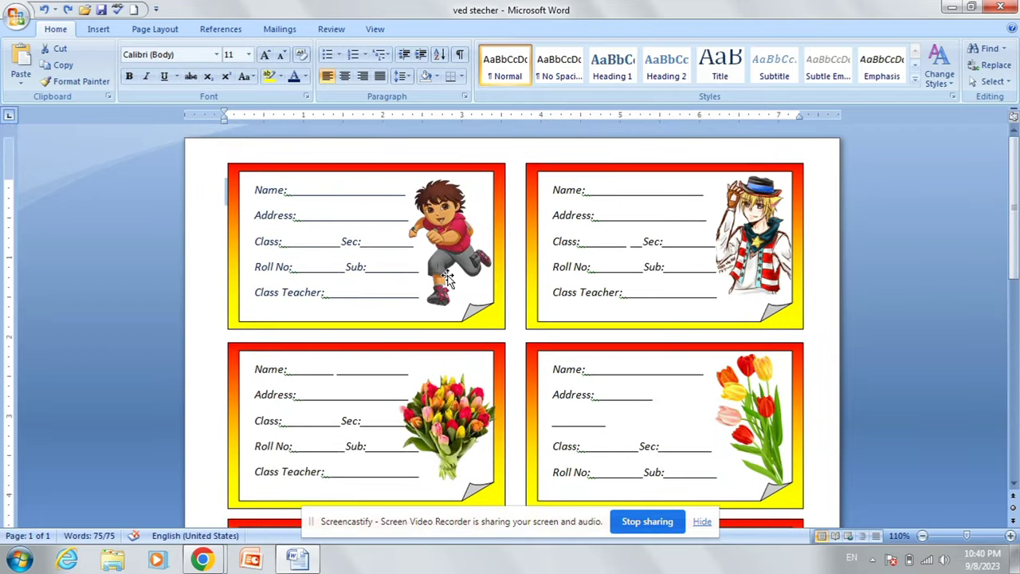
left_click_drag(408, 522, 699, 519)
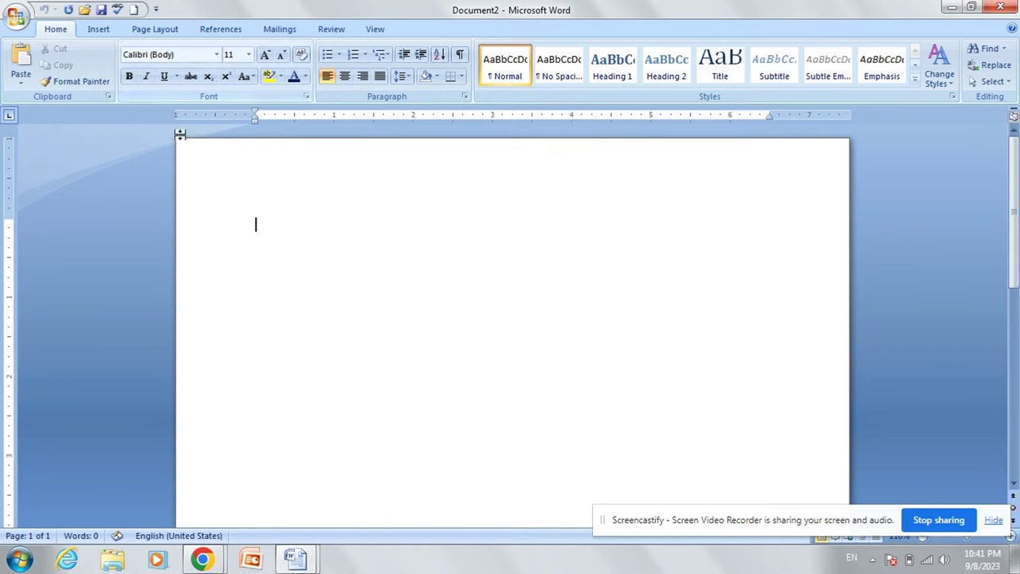
left_click(154, 30)
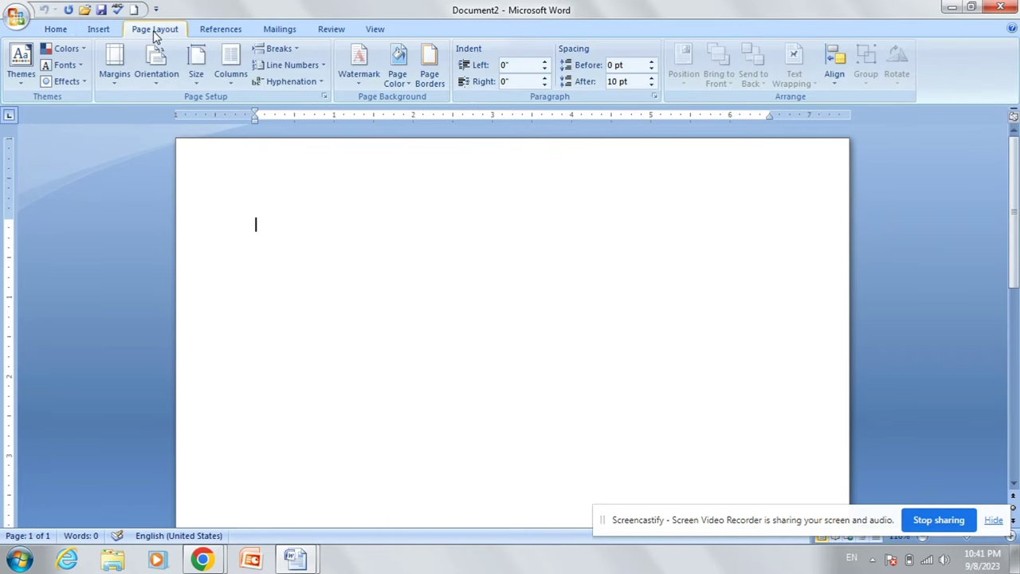
left_click(117, 83)
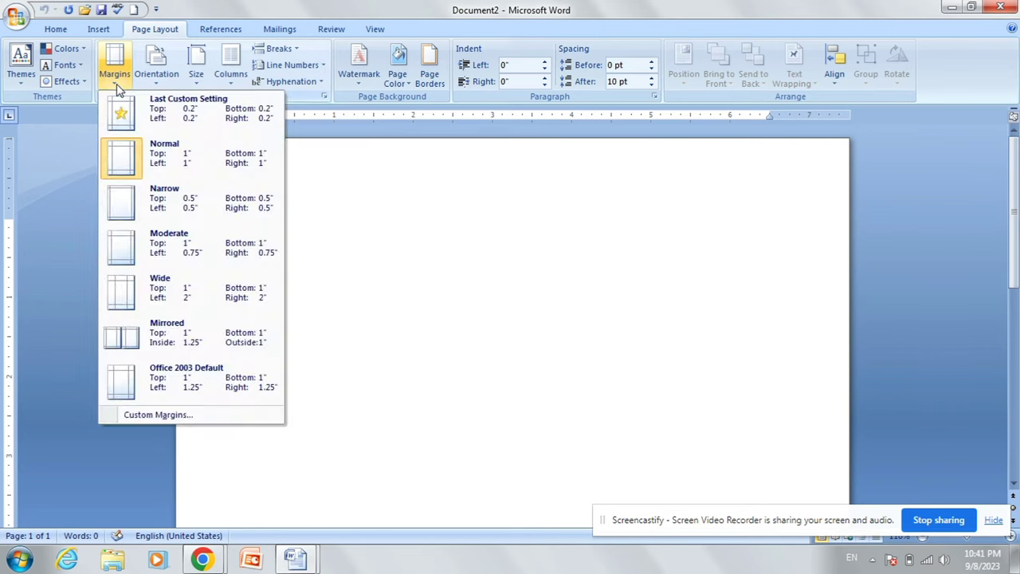
left_click(159, 207)
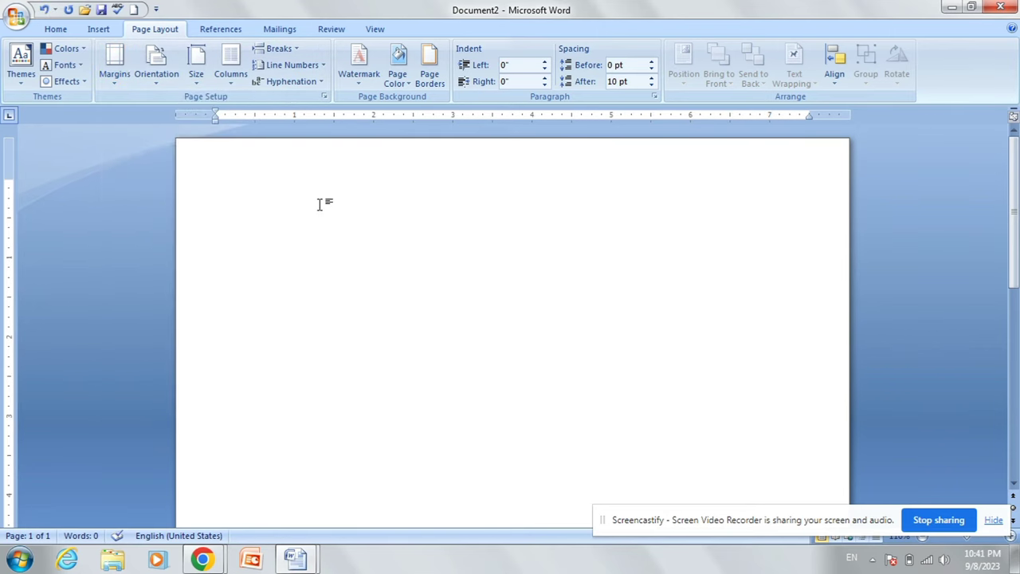
Set the paper size to A4.
left_click(198, 72)
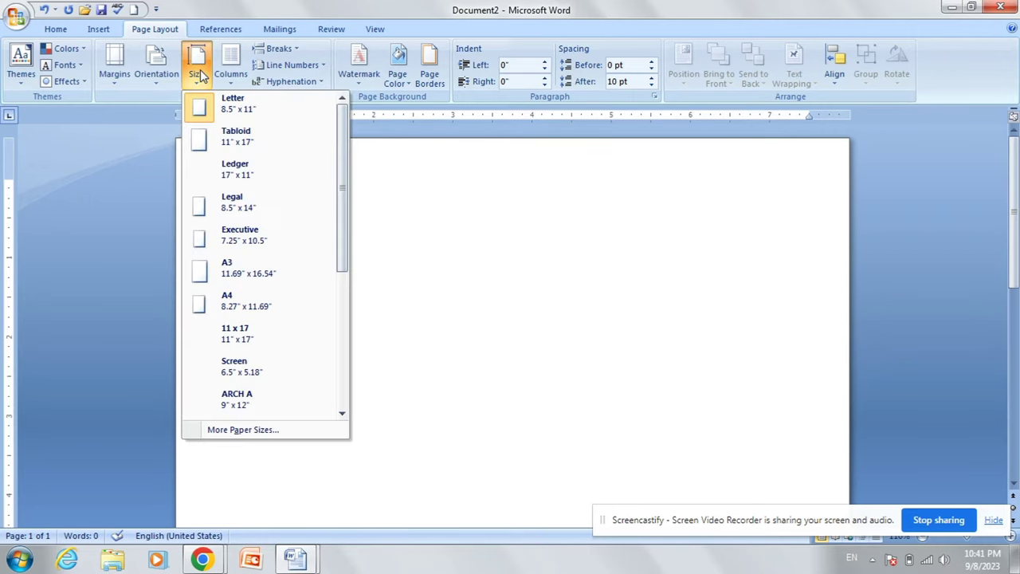
left_click(244, 304)
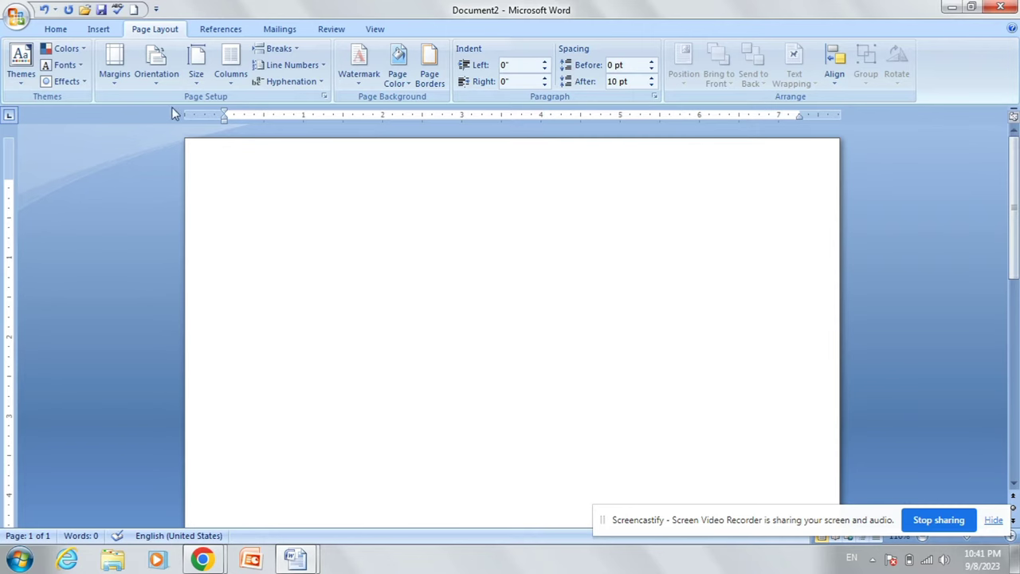
left_click(113, 31)
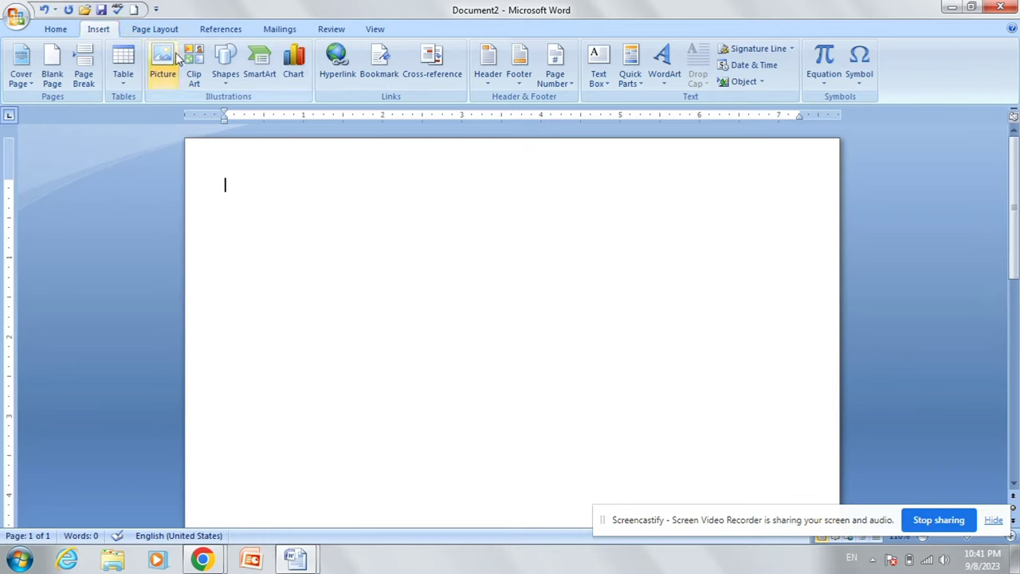
Draw a rectangle near the top-left of the page.
left_click(231, 63)
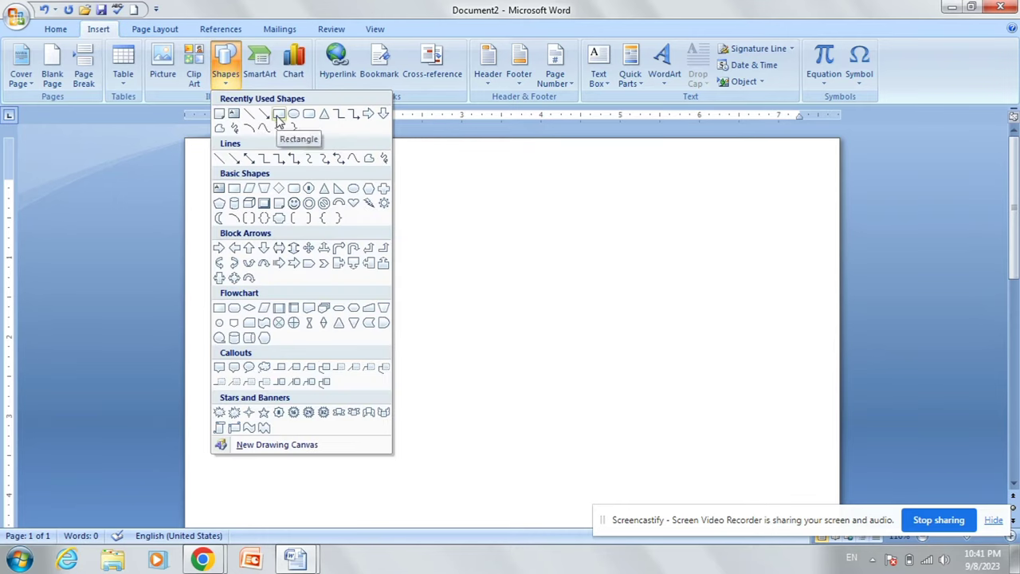
left_click(278, 115)
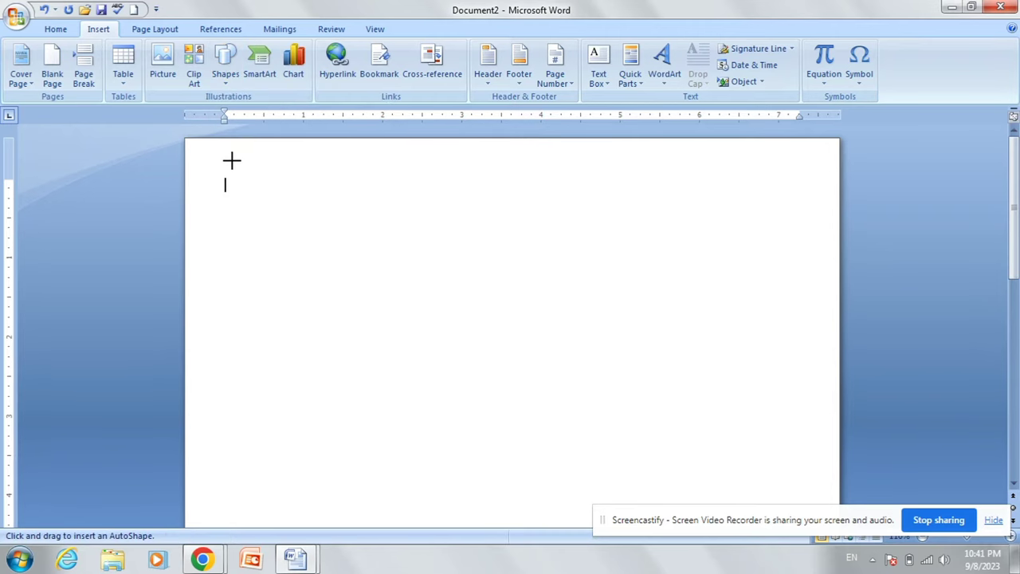
left_click_drag(231, 161, 497, 321)
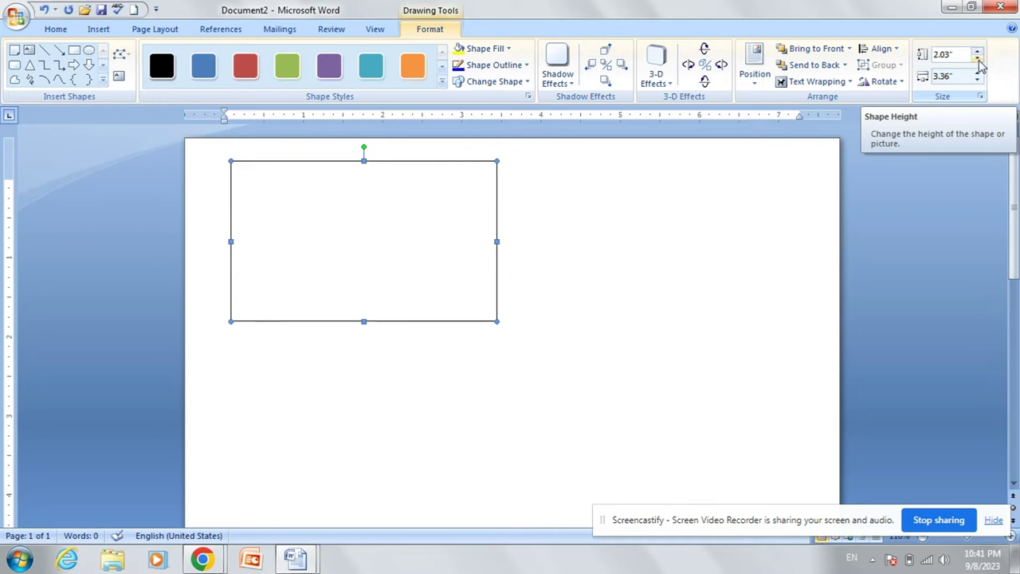
Resize the rectangle to 2.1" high and 3.5" wide with the size spinners.
left_click(979, 61)
left_click(976, 52)
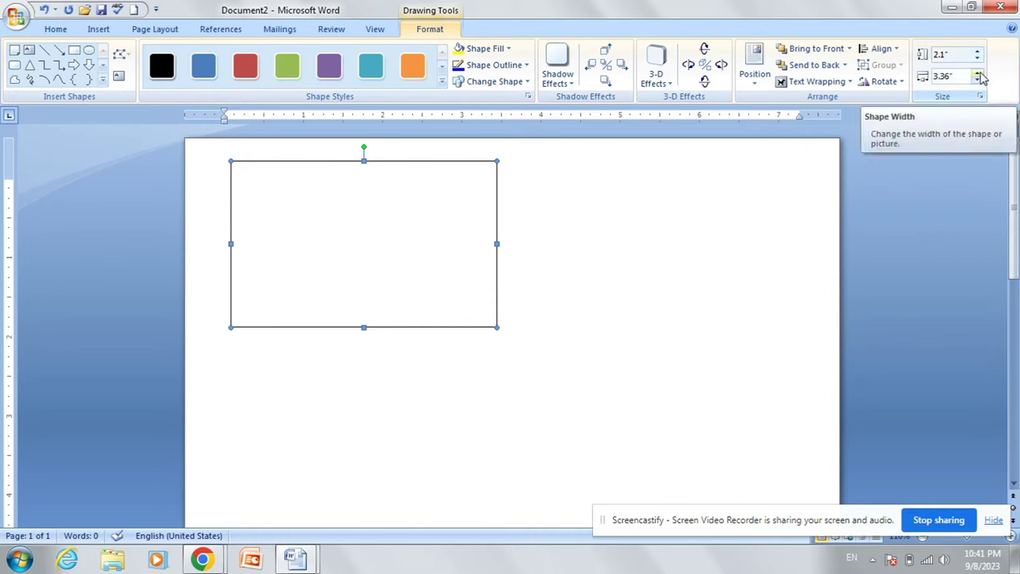
left_click(978, 81)
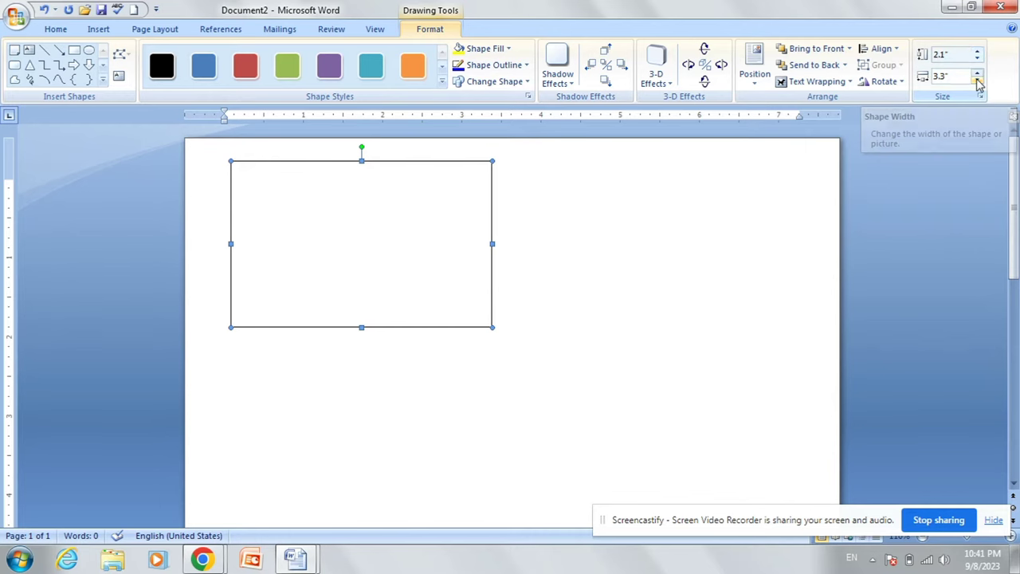
left_click(977, 80)
left_click(977, 73)
left_click(977, 72)
left_click(977, 73)
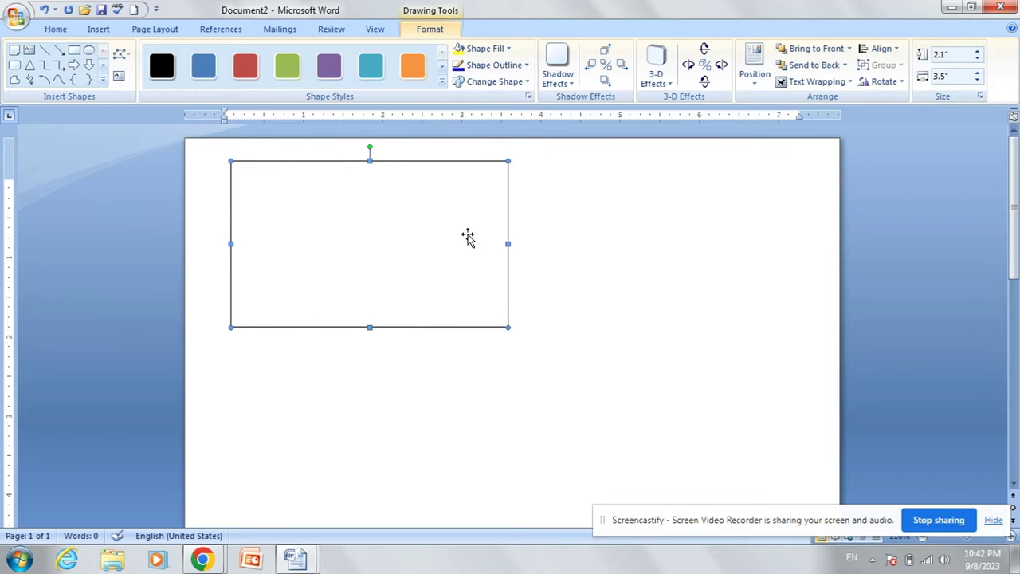
Give the rectangle a two-colour horizontal gradient fill, red (Color 1) to yellow (Color 2).
left_click(506, 51)
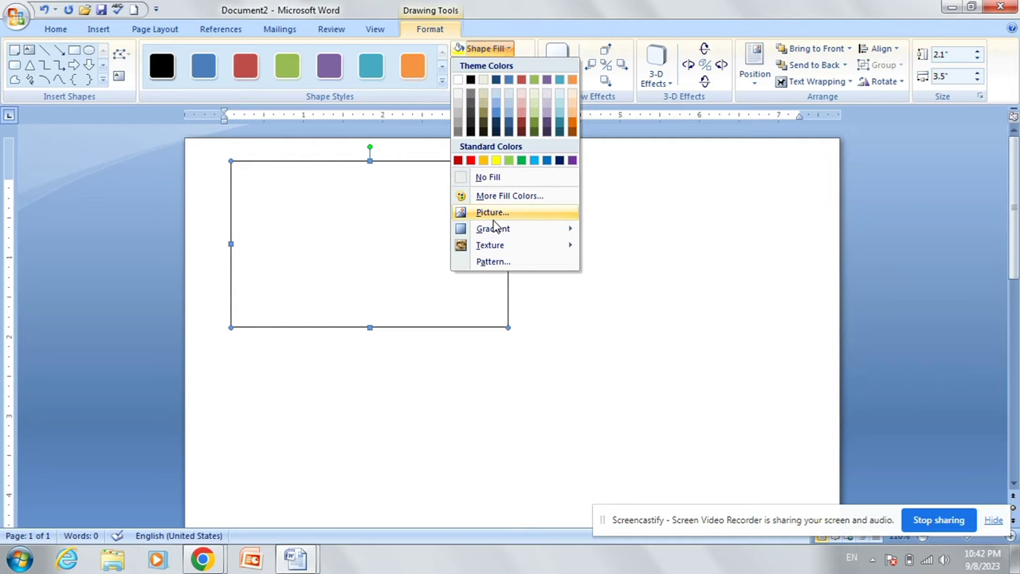
mouse_move(497, 230)
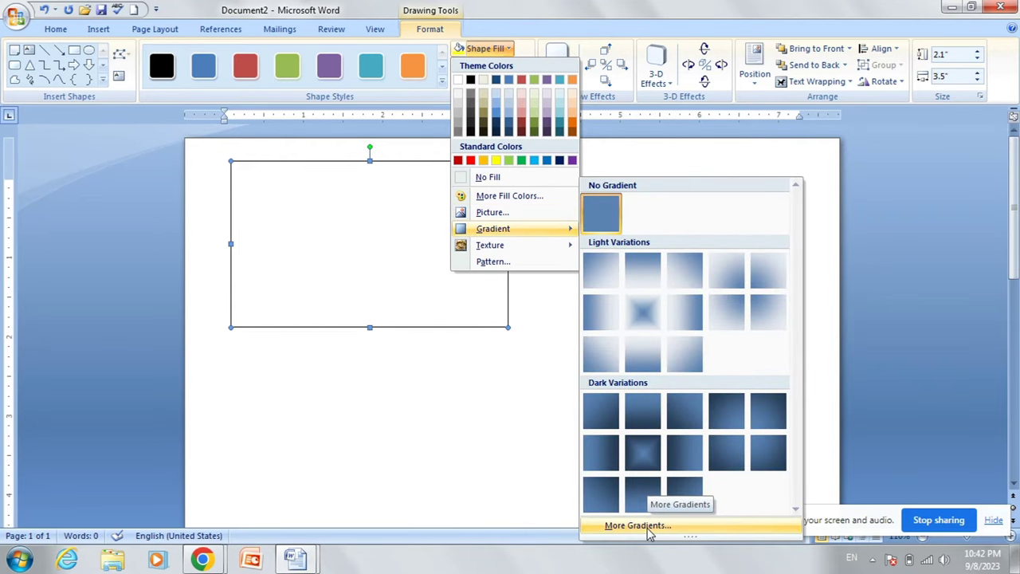
left_click(650, 528)
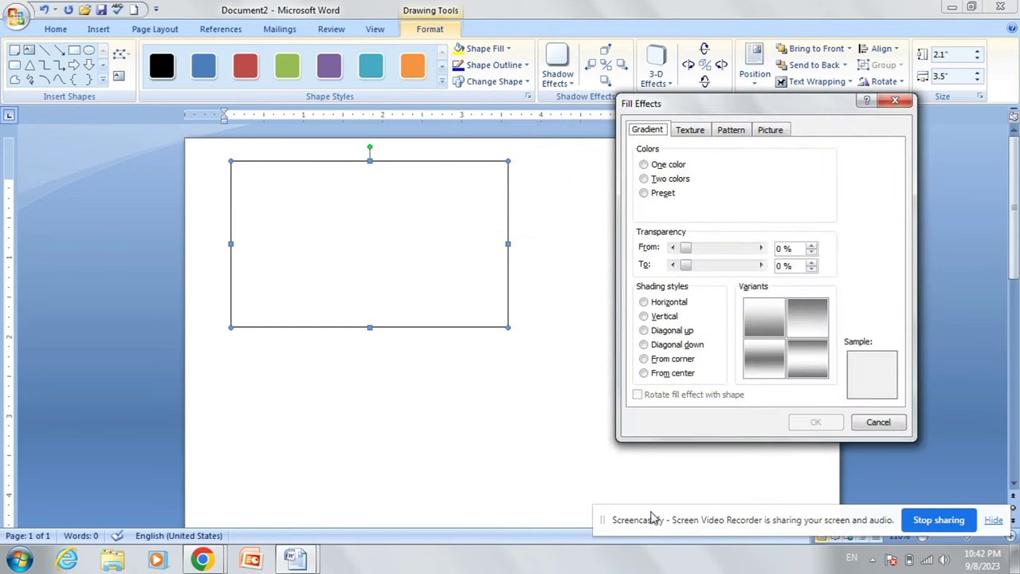
left_click(654, 185)
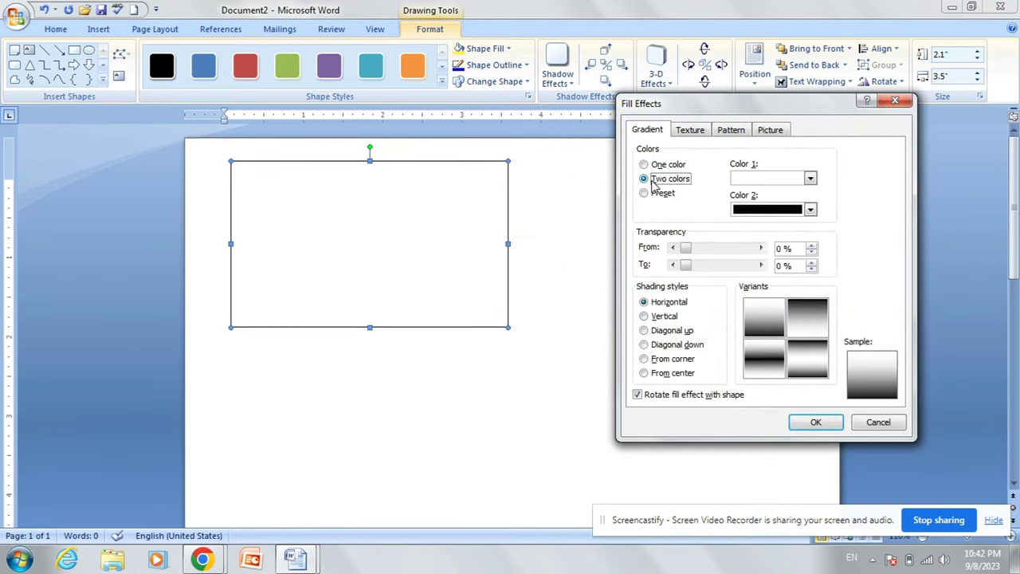
left_click(808, 179)
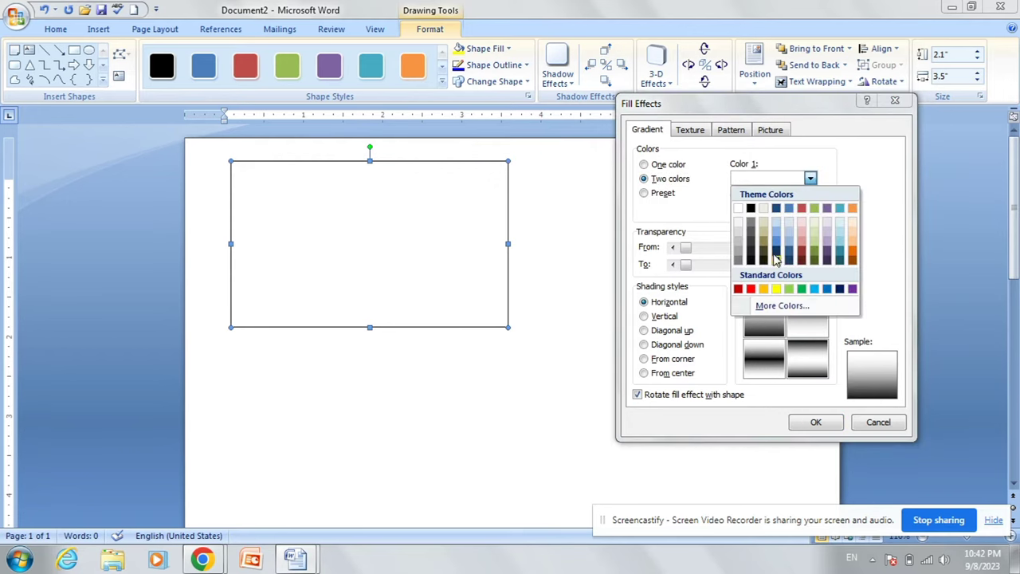
left_click(751, 290)
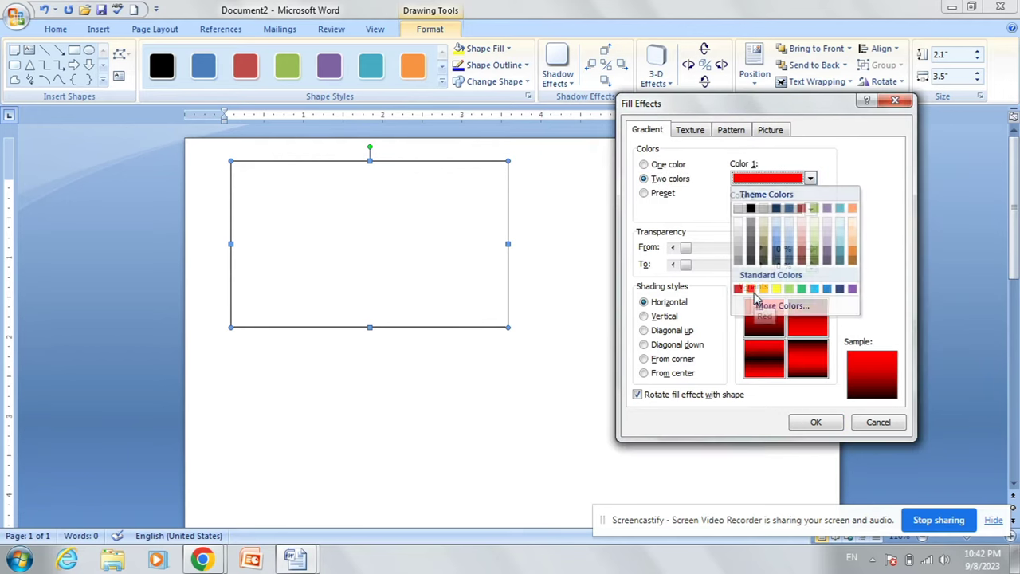
left_click(791, 211)
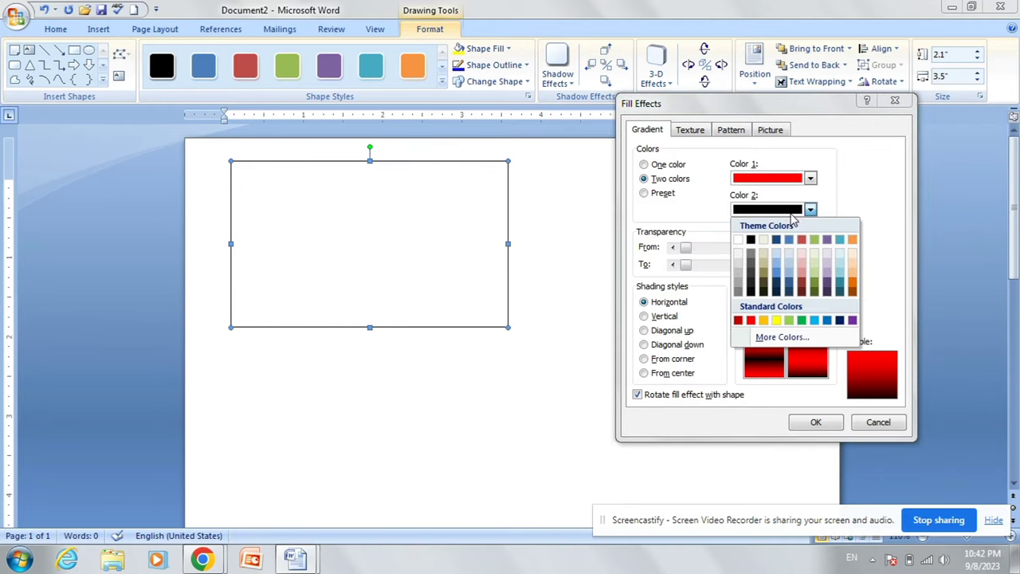
left_click(776, 320)
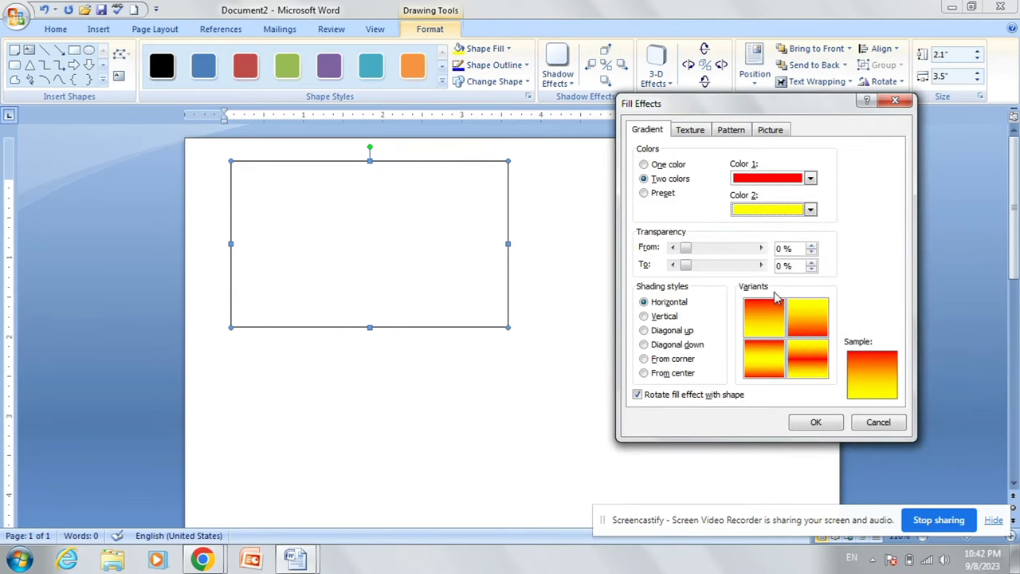
left_click(814, 423)
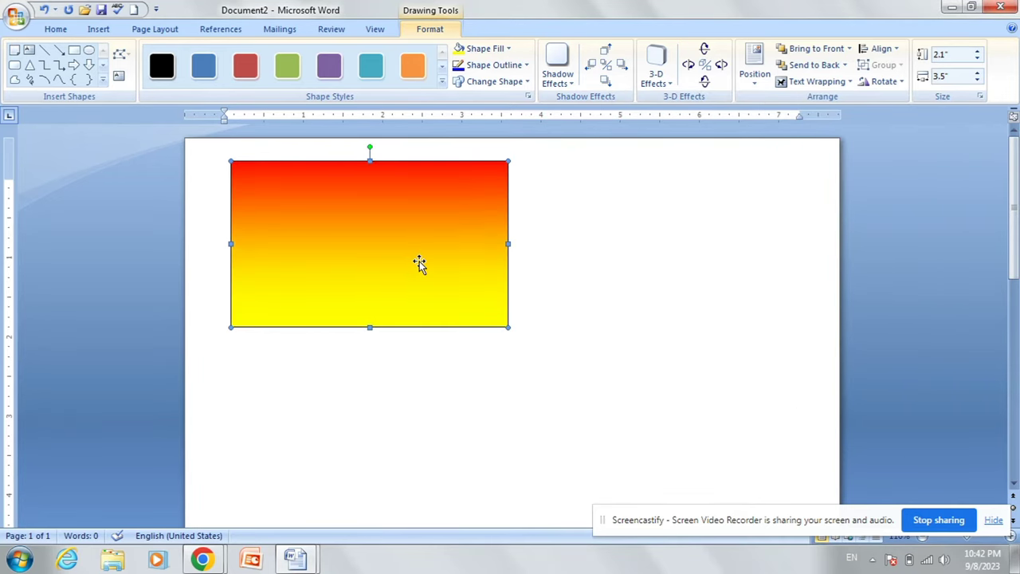
left_click(569, 236)
Draw a Folded Corner shape over the gradient rectangle.
left_click(116, 30)
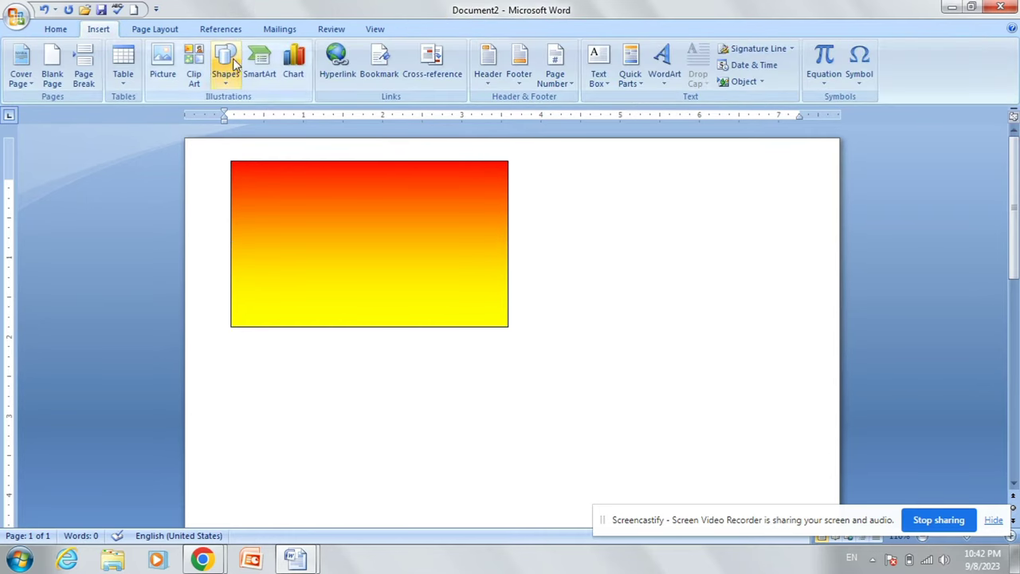
left_click(225, 66)
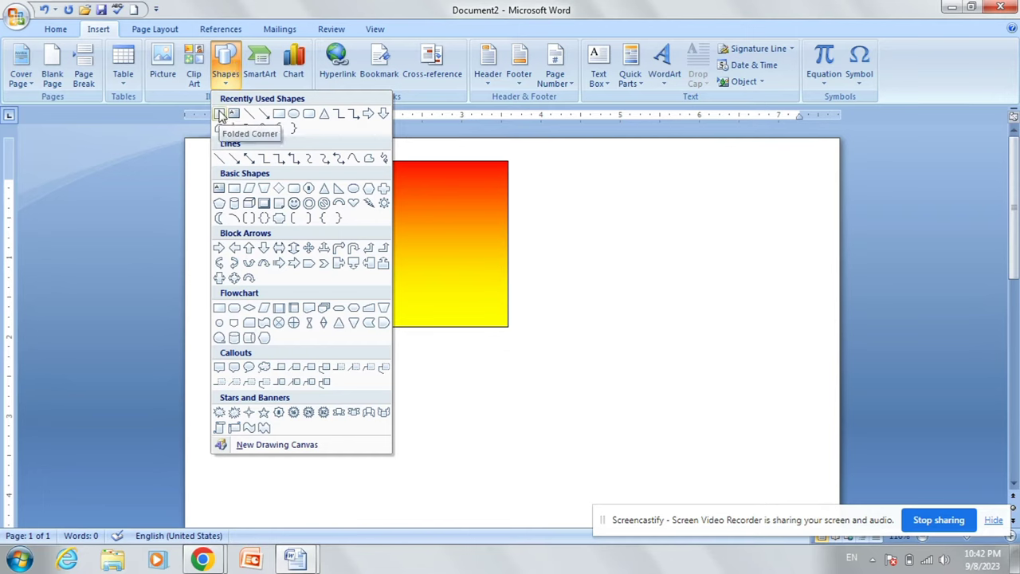
left_click(220, 114)
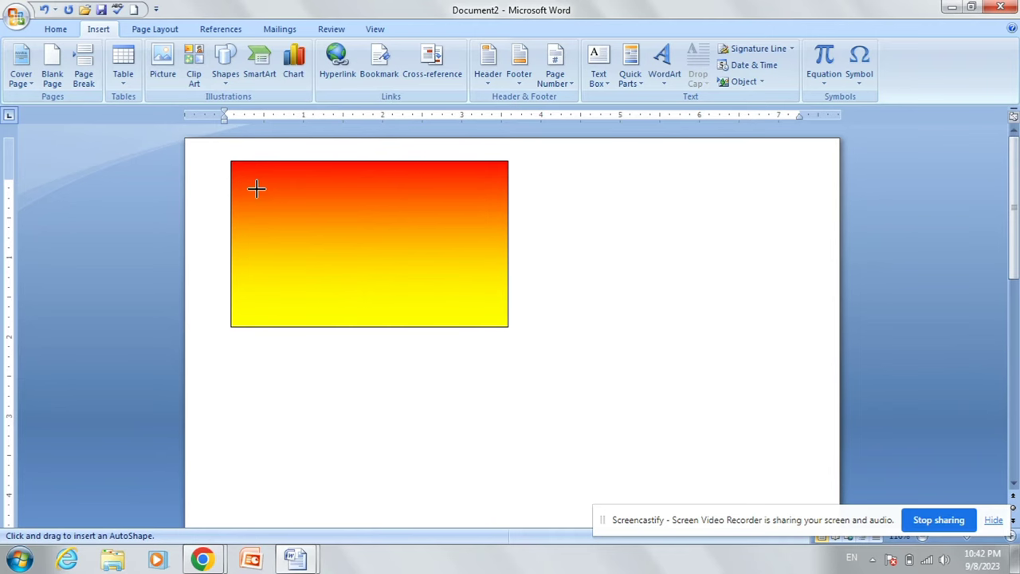
left_click_drag(256, 182, 494, 318)
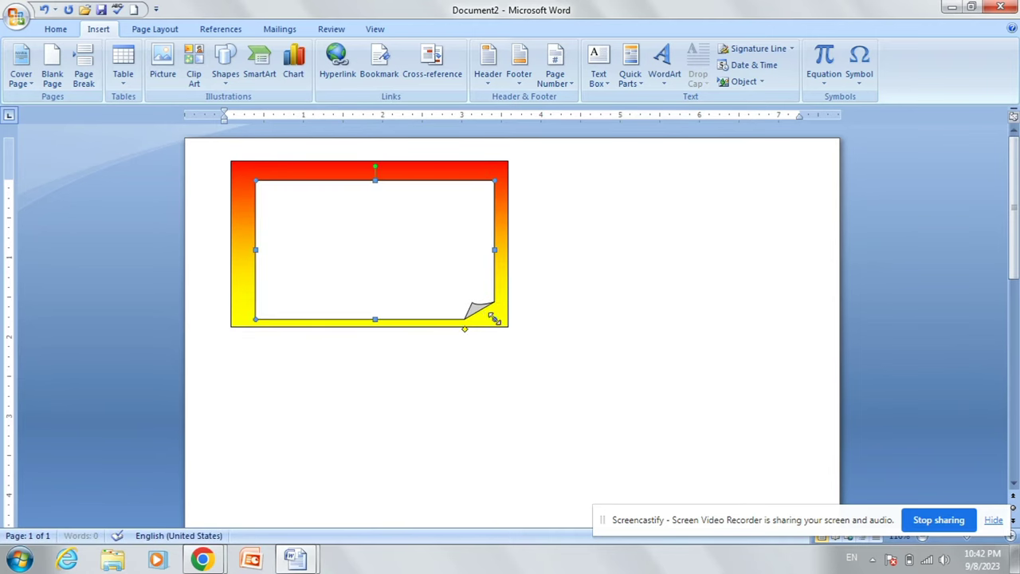
Nudge and resize the folded-corner shape to 1.82" by 3.21", leaving a gradient border.
key("Up")
key("Up")
key("Up")
key("Left")
key("Left")
key("Left")
key("Left")
key("Left")
key("Left")
key("Left")
key("Left")
key("Up")
key("Up")
key("Up")
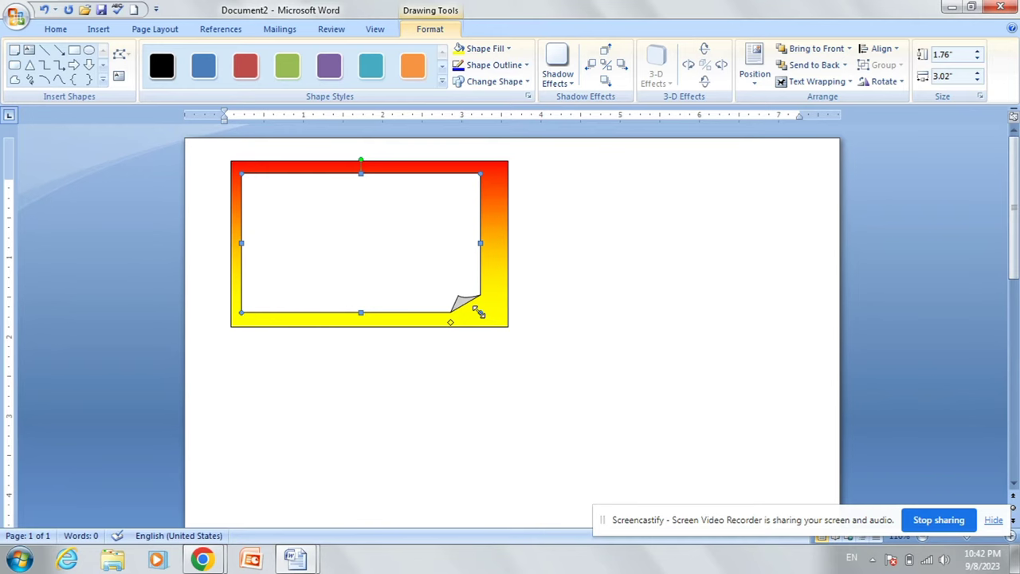
left_click_drag(479, 311, 495, 321)
key("Up")
key("Up")
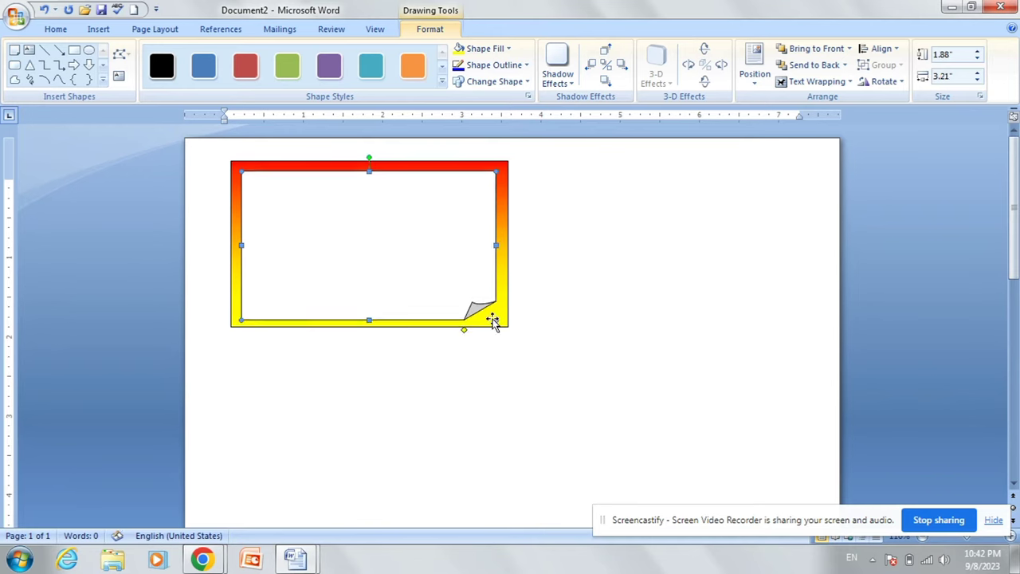
key("Right")
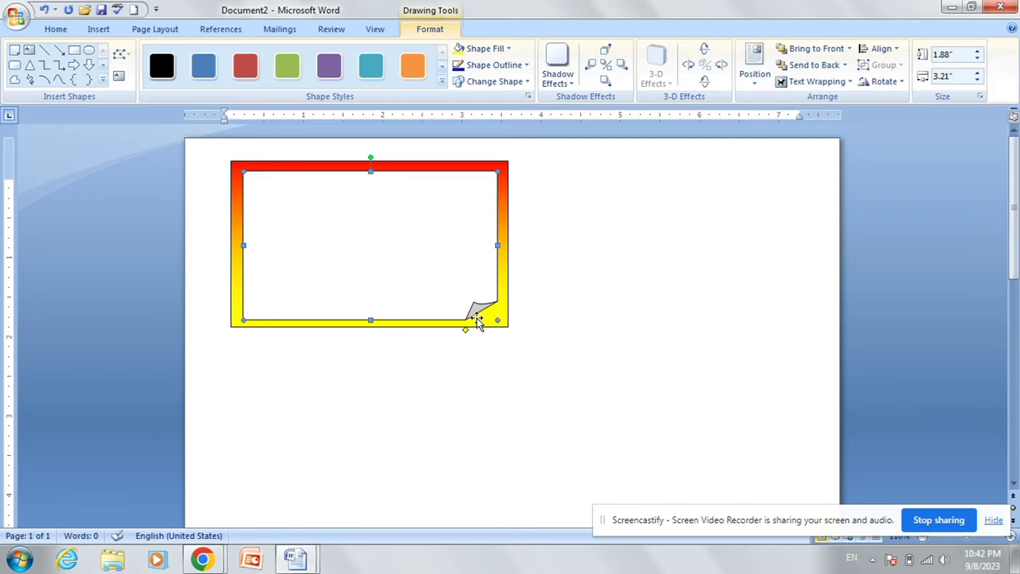
left_click_drag(371, 318, 371, 315)
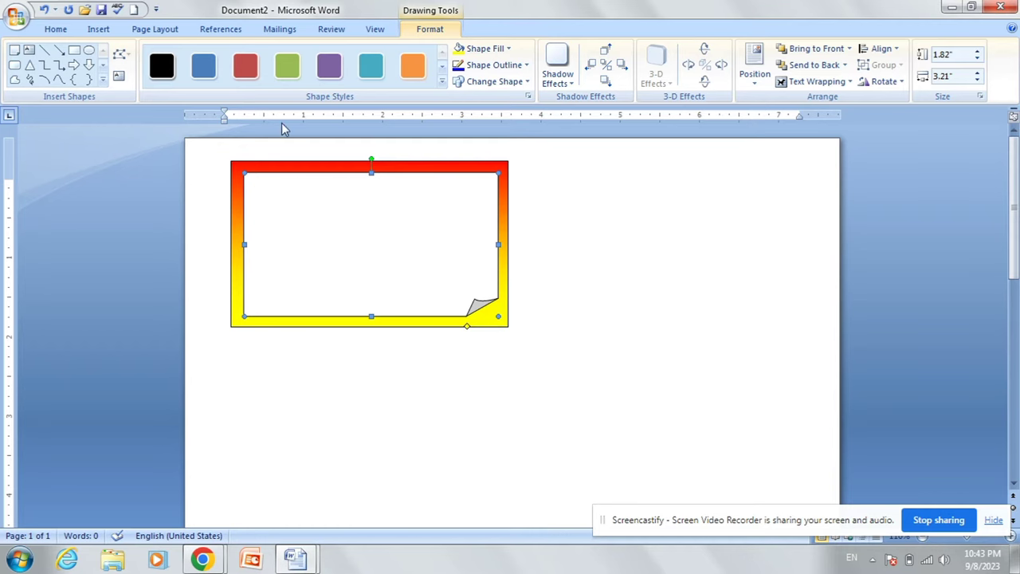
left_click(619, 205)
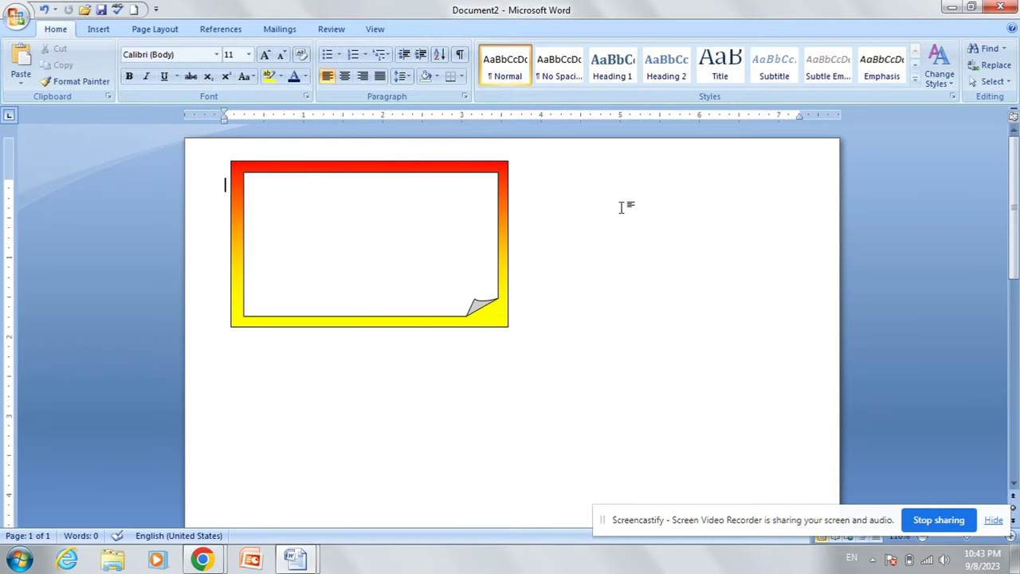
left_click(98, 30)
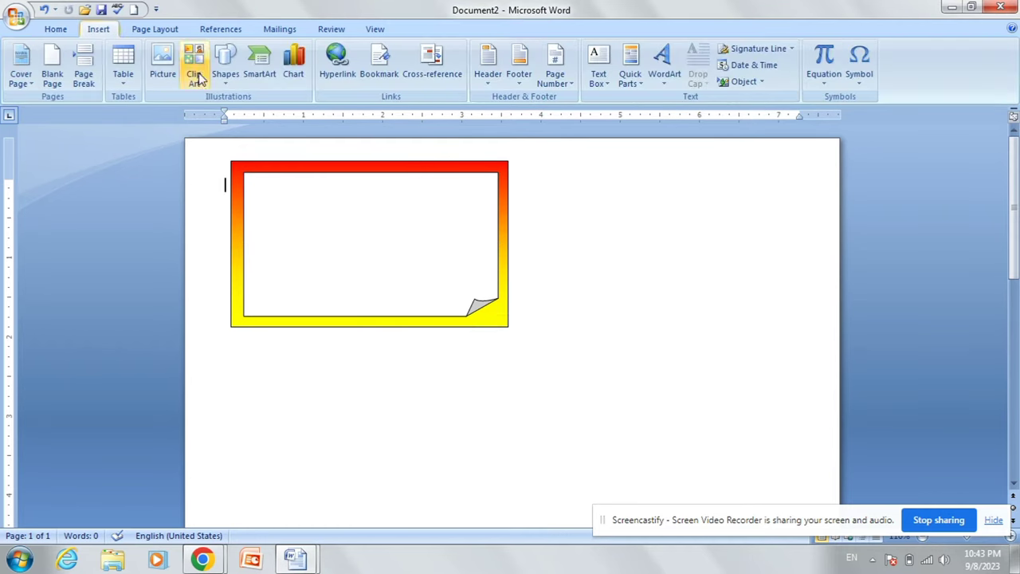
left_click(226, 75)
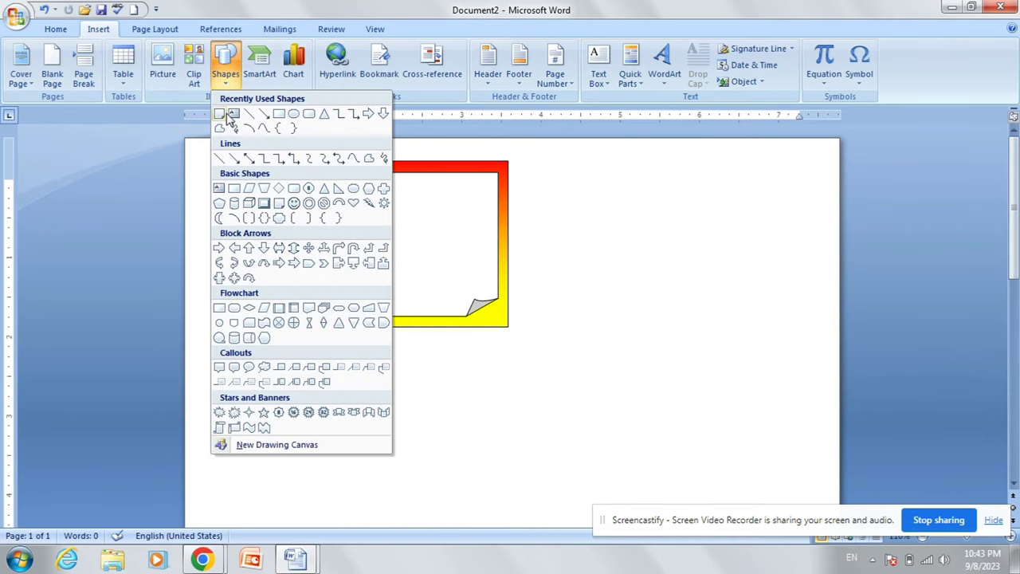
Draw a text box inside the folded-corner label, widened to 2.38 inches.
left_click(233, 115)
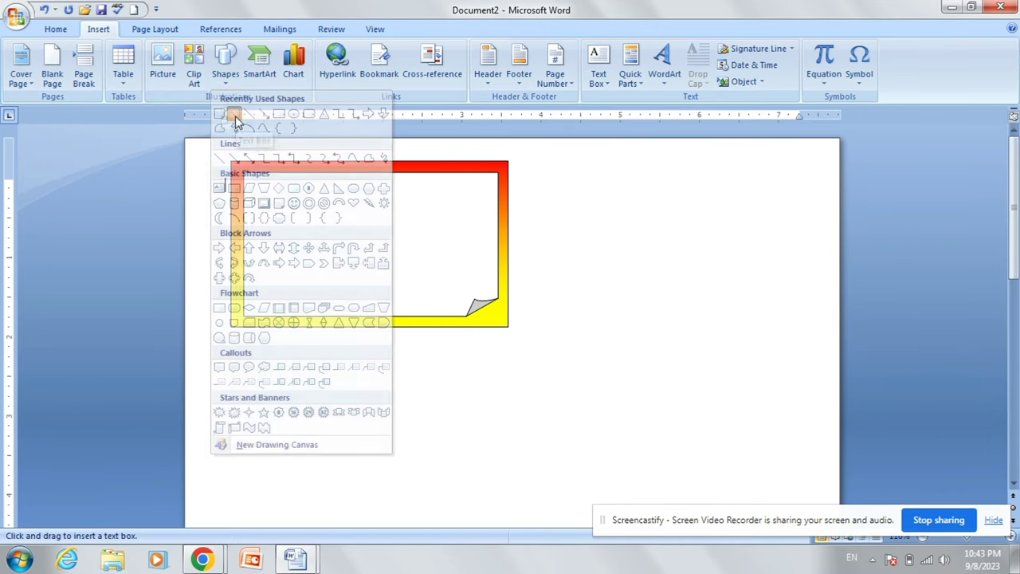
left_click_drag(252, 181, 435, 311)
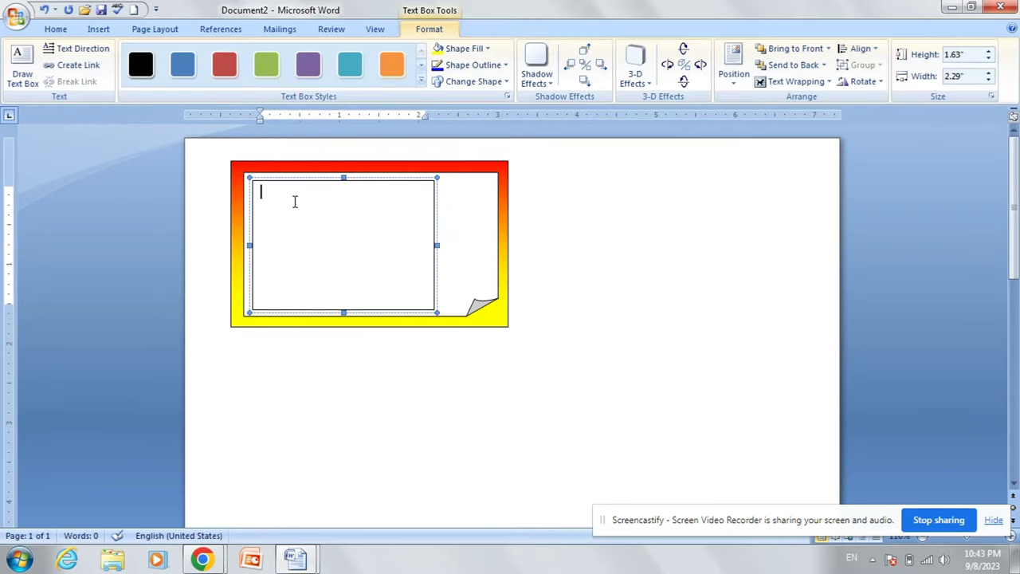
left_click_drag(434, 246, 440, 246)
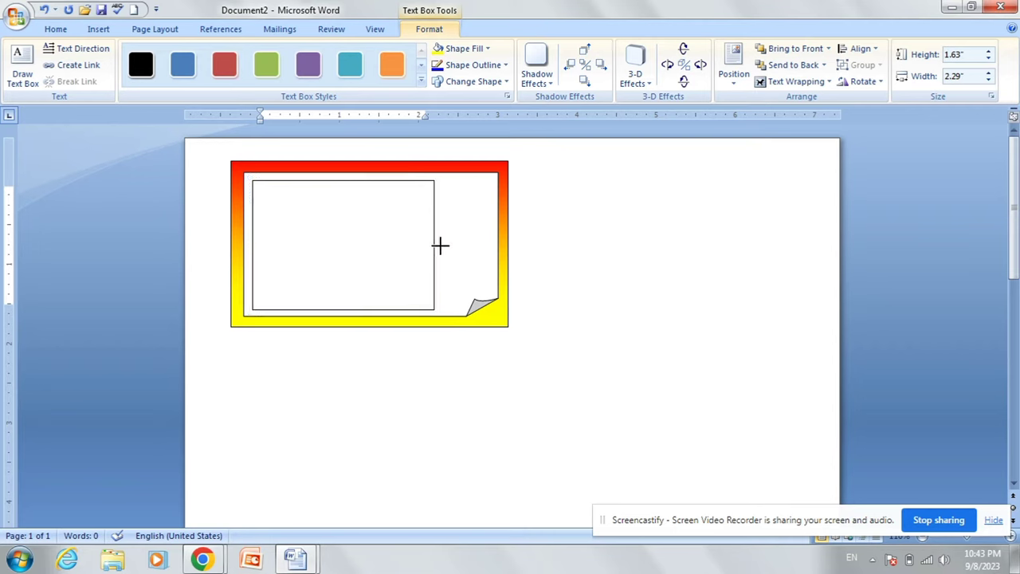
left_click(266, 194)
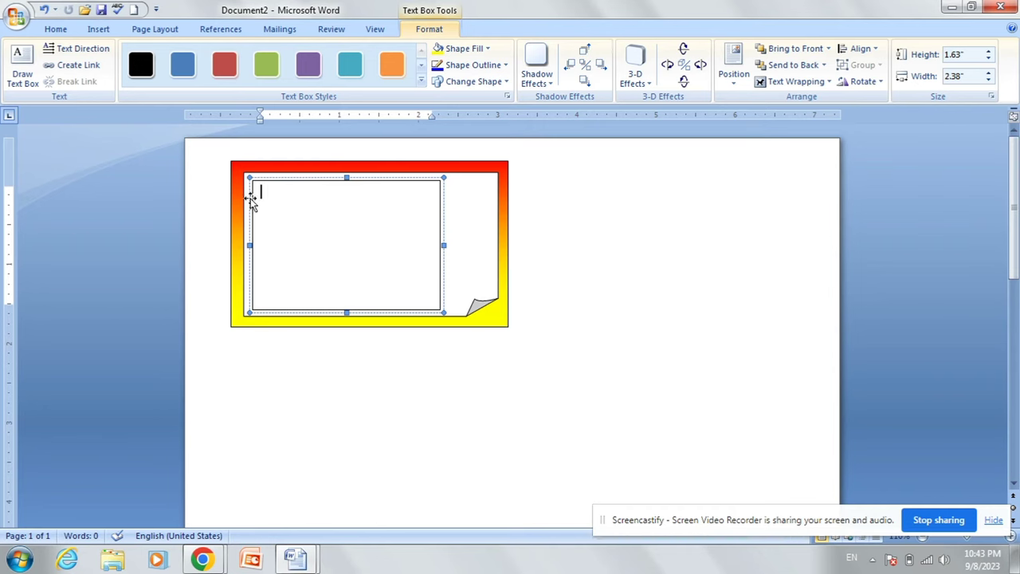
Type underlined 'Name:', 'Addresh:' and 'Class:' lines in the text box.
type("Name:")
type("_______________")
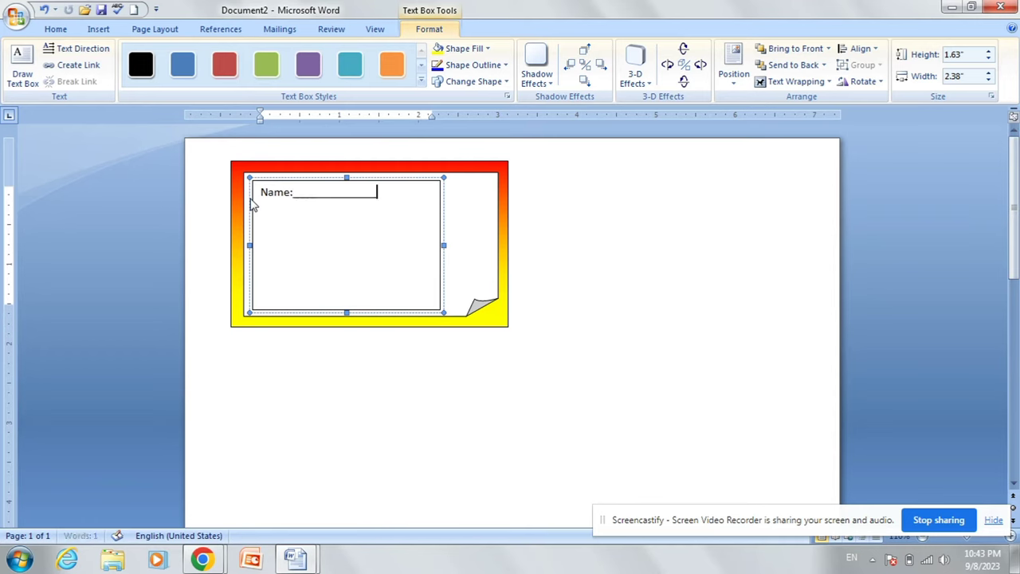
type("______")
key("Return")
type("A")
type("ddresh")
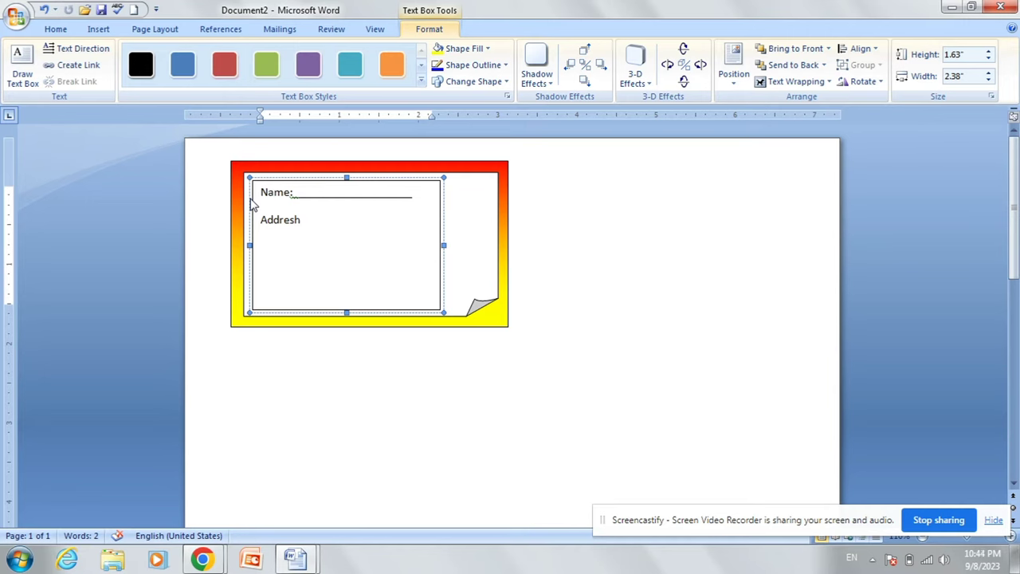
type(":")
type("__________________")
key("Return")
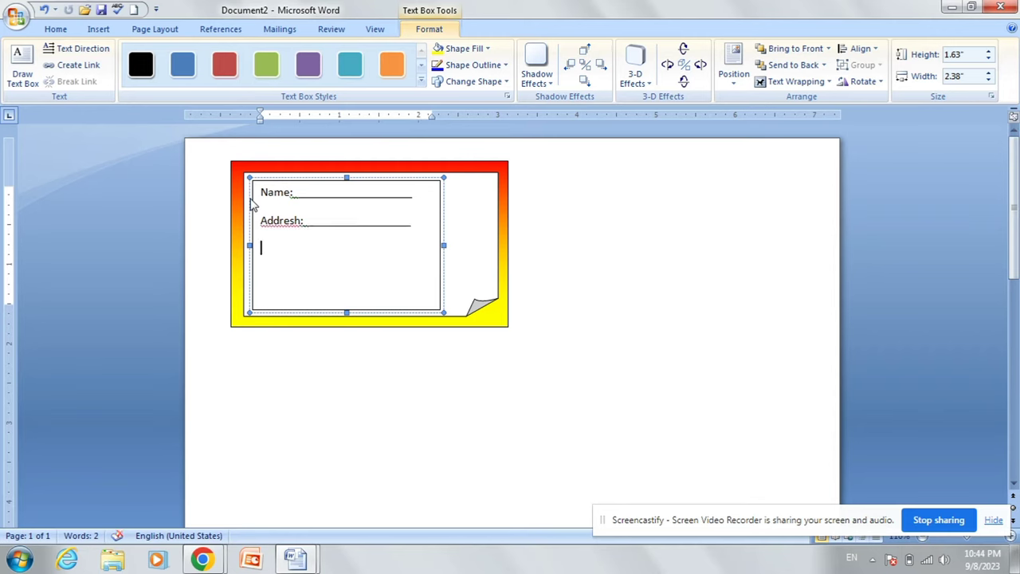
type("Class")
type(":")
type("_________________________")
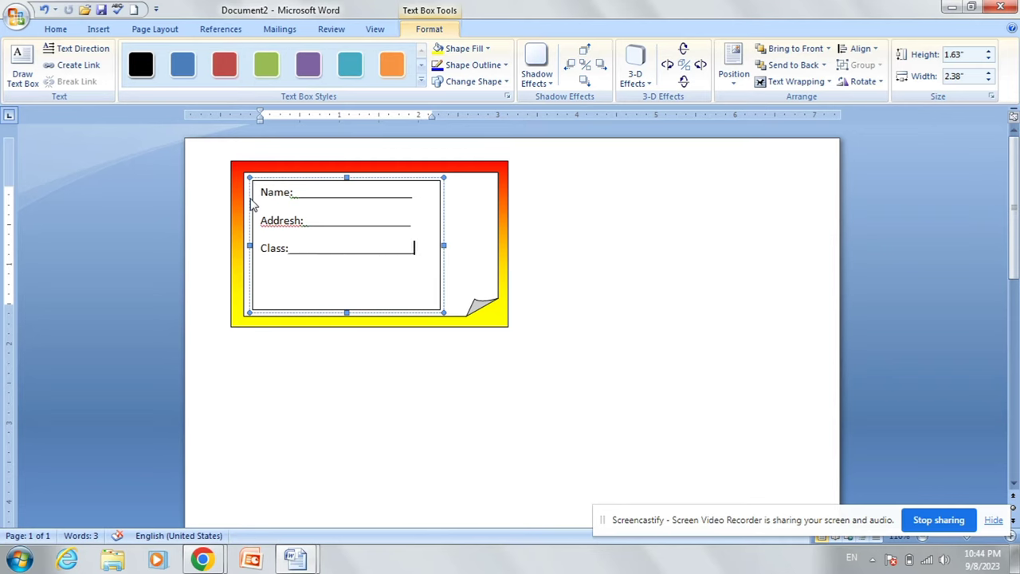
key("Return")
Add 'Sec', 'Roll No:', 'Sub' and 'Class Teacher:' lines, enlarging the box to 1.79" tall.
key("BackSpace")
key("BackSpace")
key("BackSpace")
key("BackSpace")
key("BackSpace")
key("BackSpace")
key("BackSpace")
type("Sec")
type("__")
type("________ ")
type("R")
type("oll ")
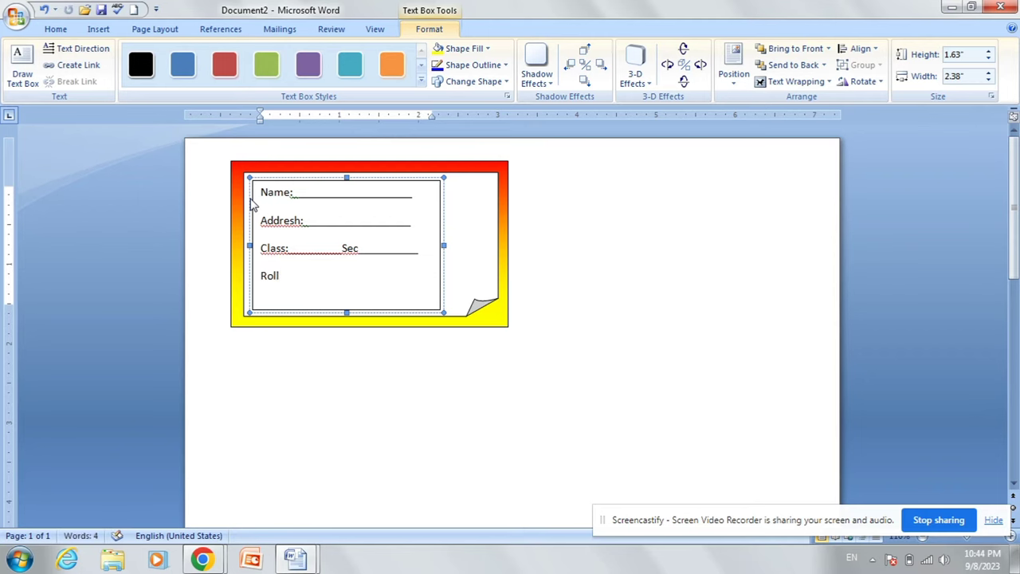
type("no")
key("BackSpace")
key("BackSpace")
type("o")
type(":")
type("__________")
type("__")
key("BackSpace")
key("BackSpace")
key("BackSpace")
key("BackSpace")
key("BackSpace")
key("BackSpace")
type("Sub")
type("__")
type("_")
key("Return")
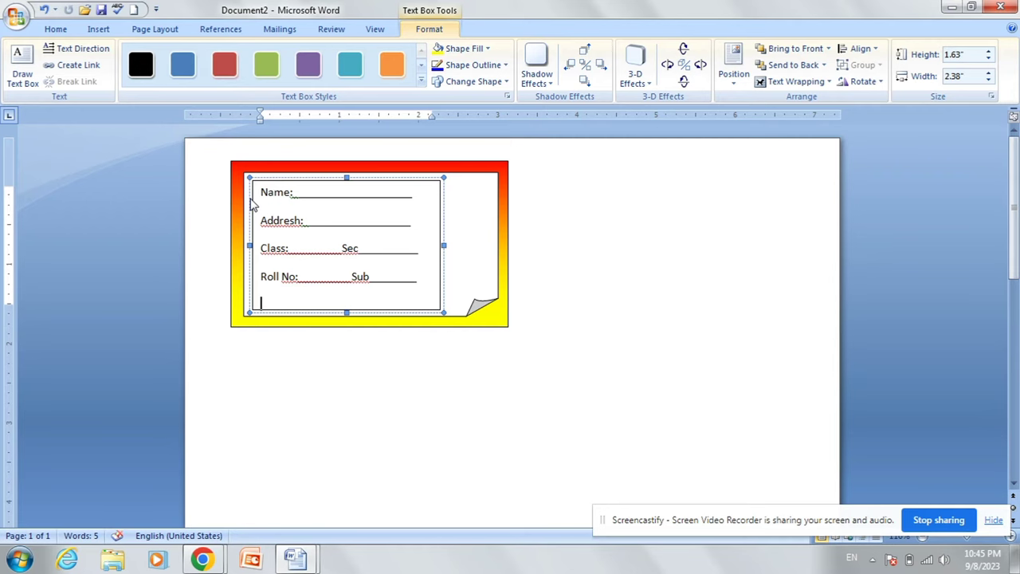
type("c")
key("ctrl+z")
key("ctrl+z")
key("ctrl+z")
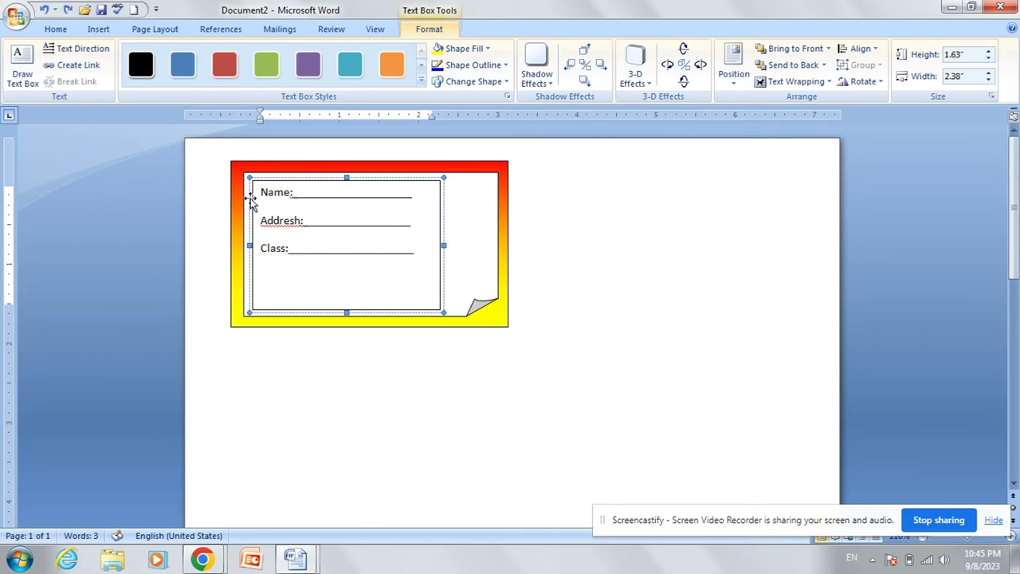
key("ctrl+y")
key("ctrl+y")
key("ctrl+y")
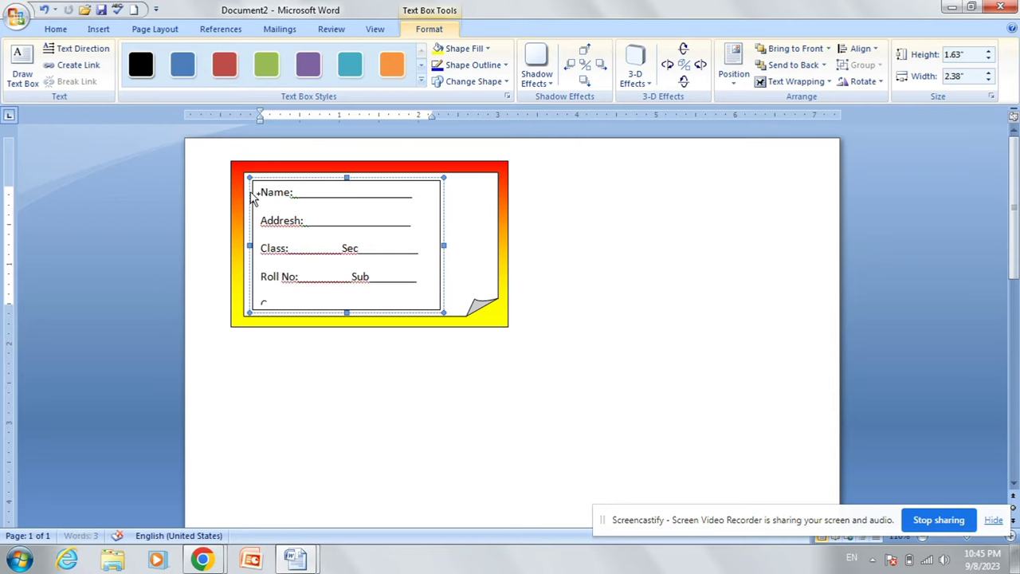
left_click_drag(347, 311, 347, 325)
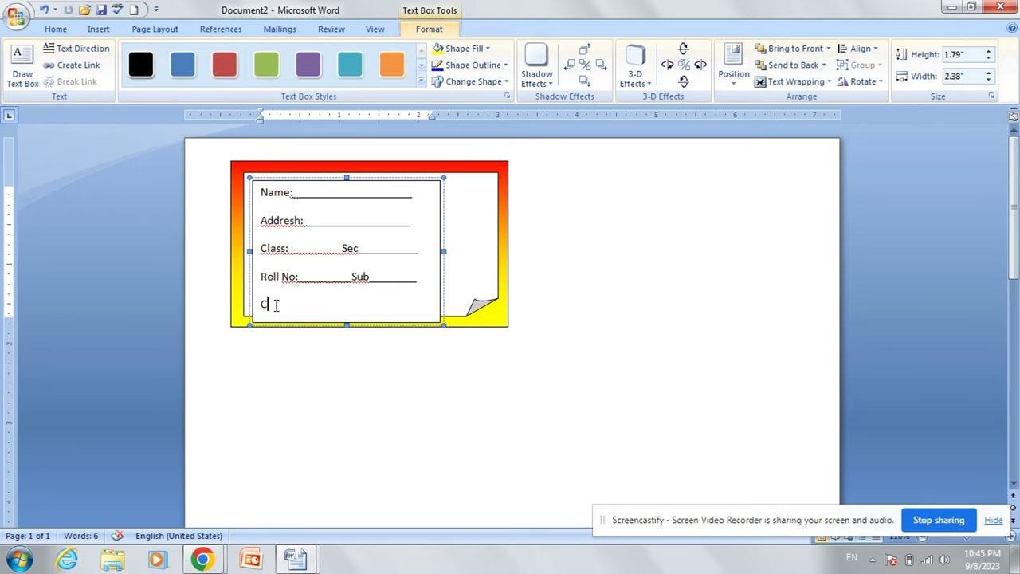
type("la")
type("ss Teacher")
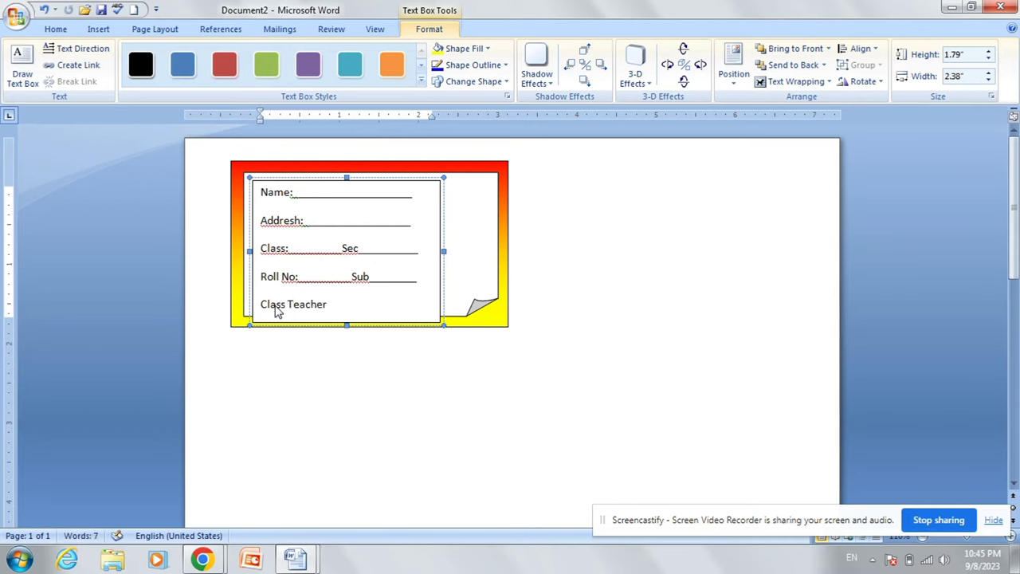
type(":")
type("________________")
left_click_drag(259, 188, 418, 307)
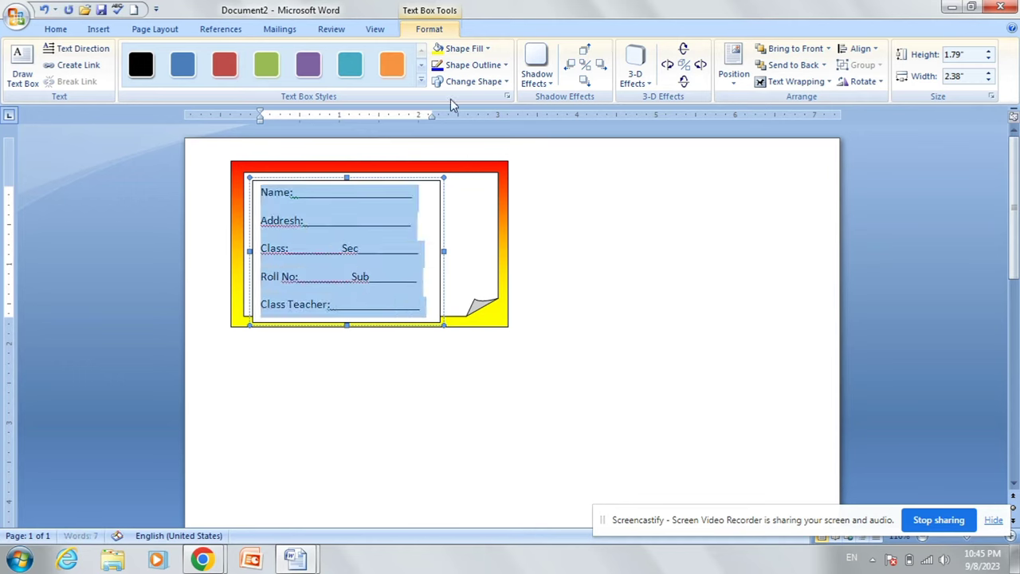
Set the label lines to single line spacing.
left_click(58, 30)
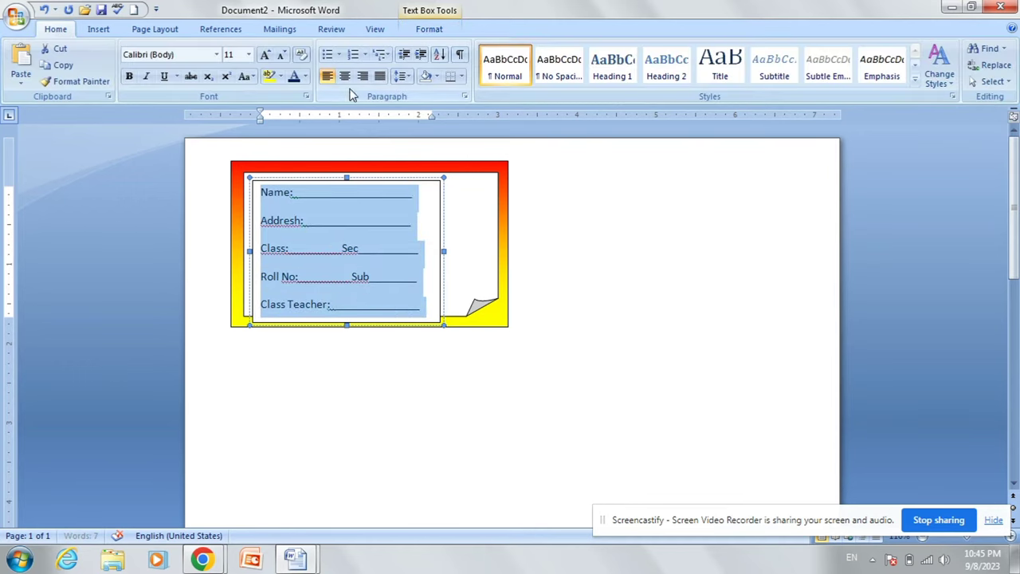
left_click(409, 78)
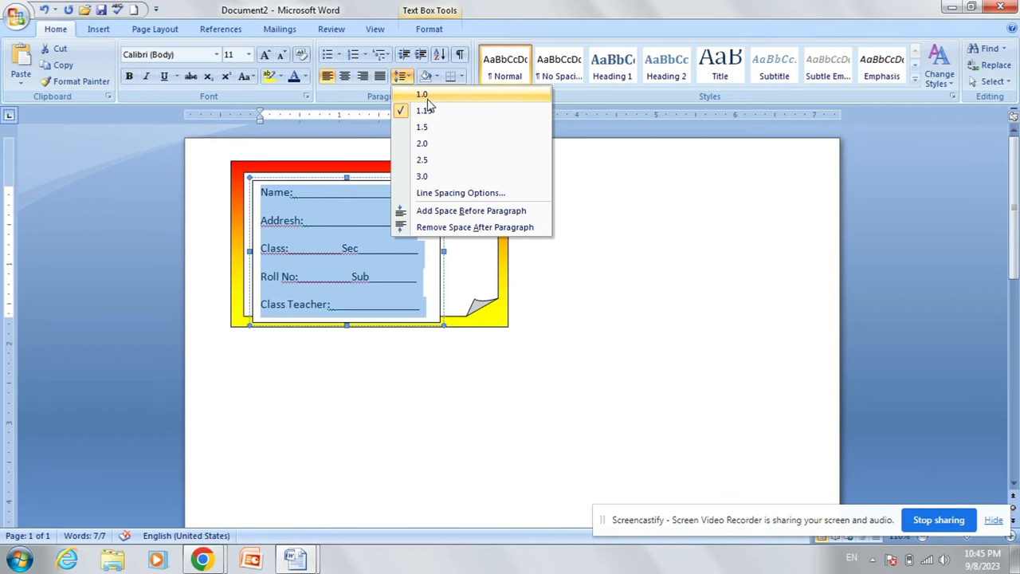
left_click(427, 98)
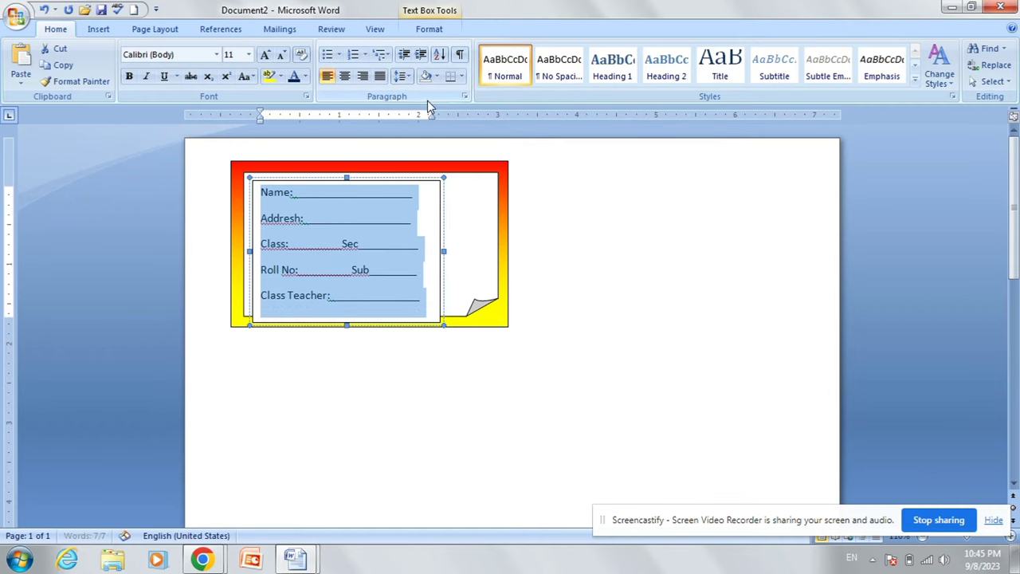
Move the text box slightly up and make all its text italic.
left_click(440, 313)
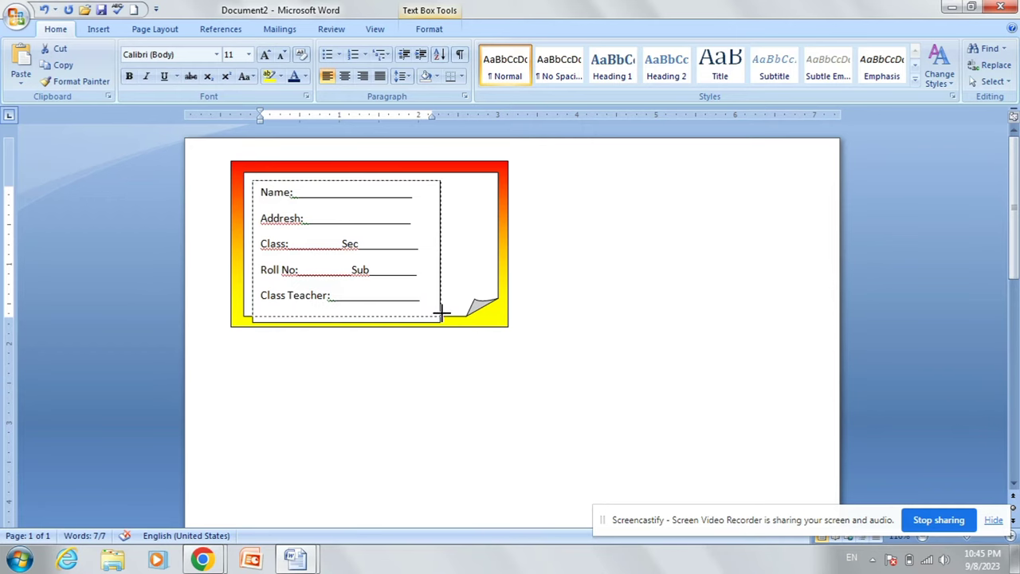
left_click(441, 314)
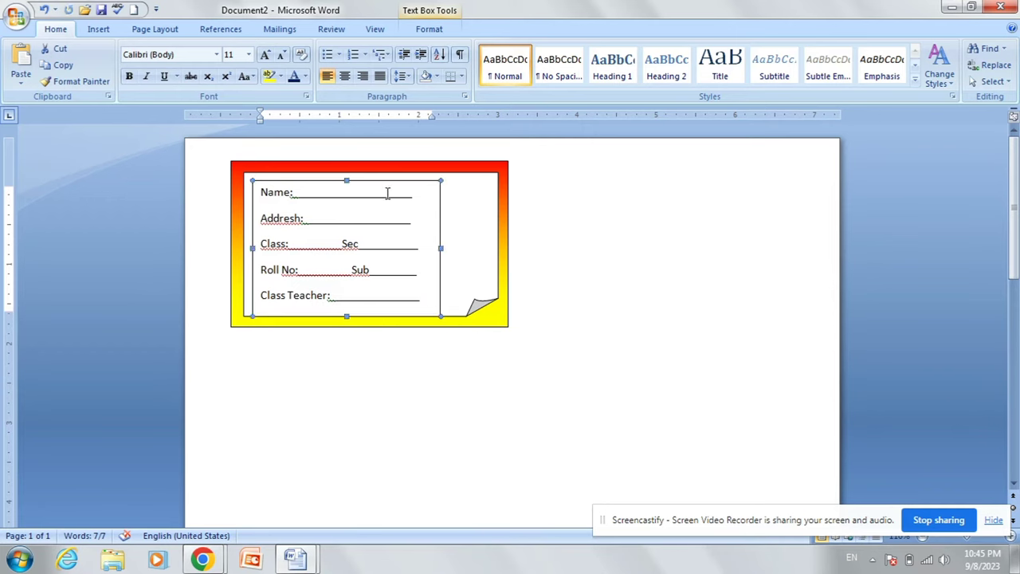
left_click_drag(370, 181, 366, 171)
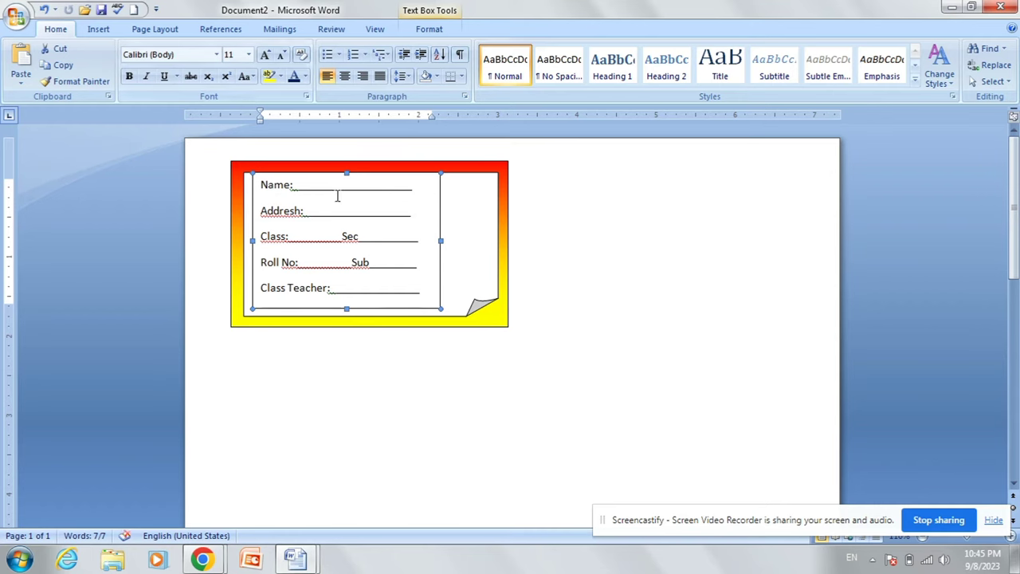
key("ctrl+a")
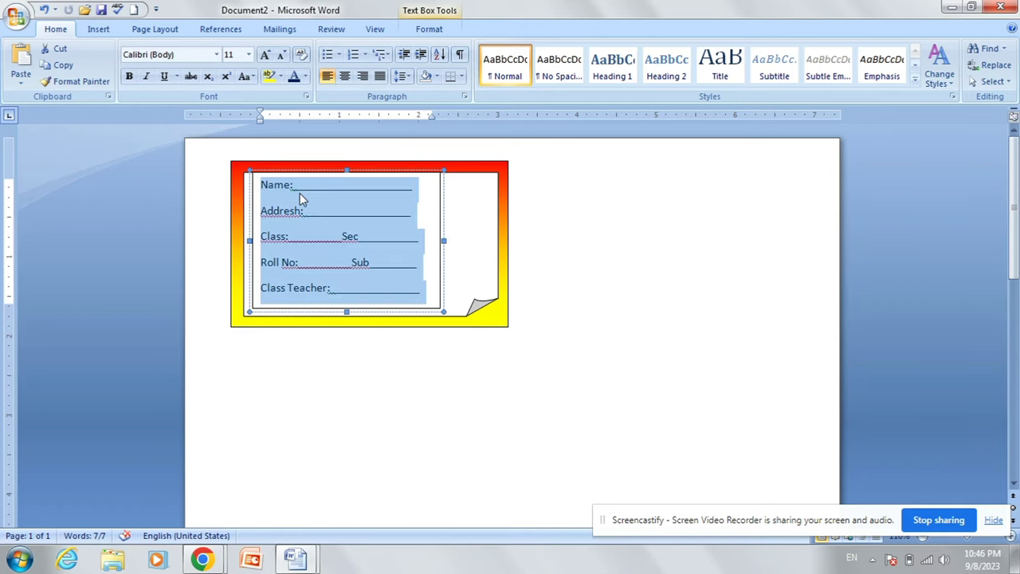
left_click(147, 79)
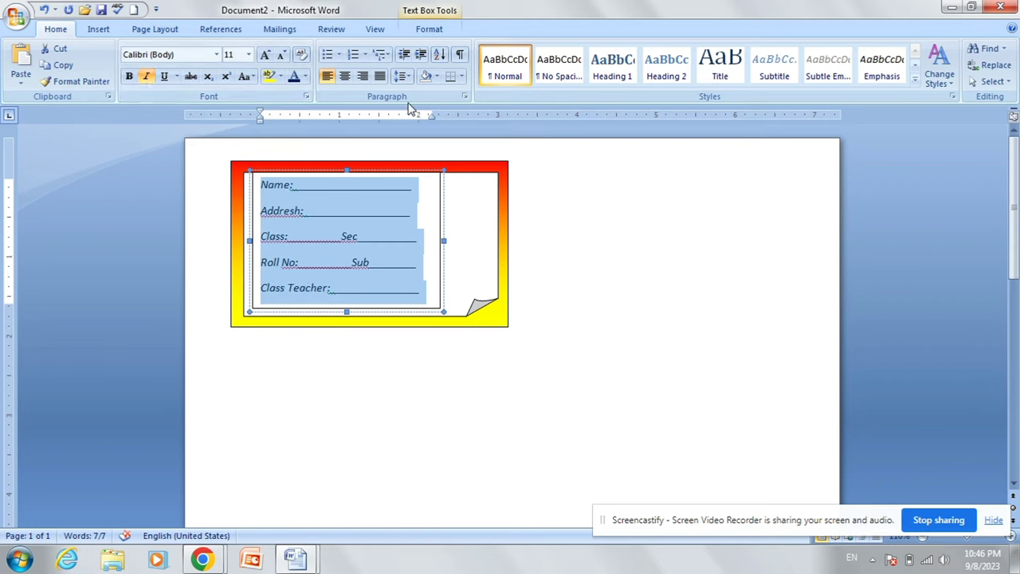
Set the text box to No Fill and No Outline.
left_click(429, 30)
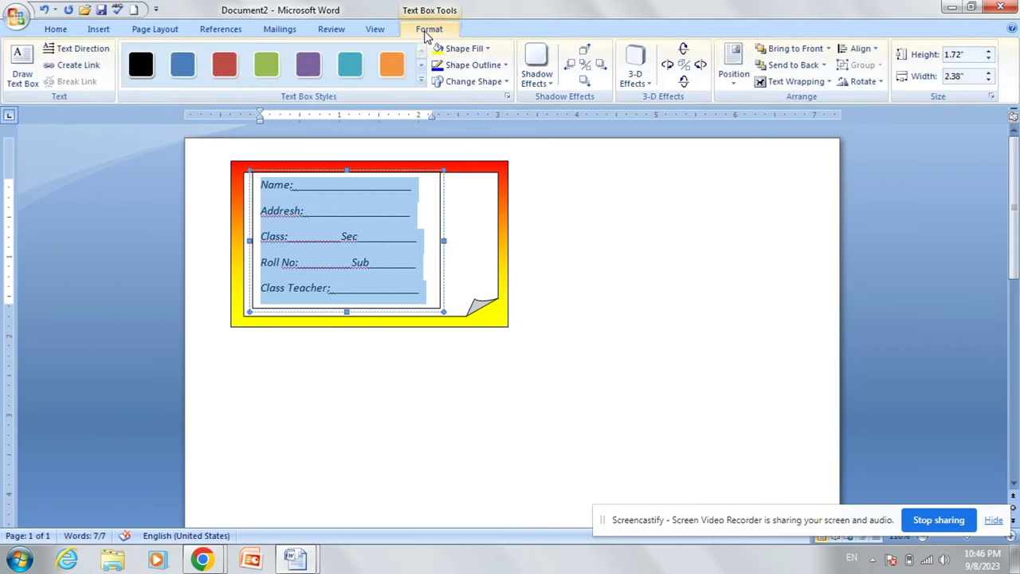
left_click(486, 48)
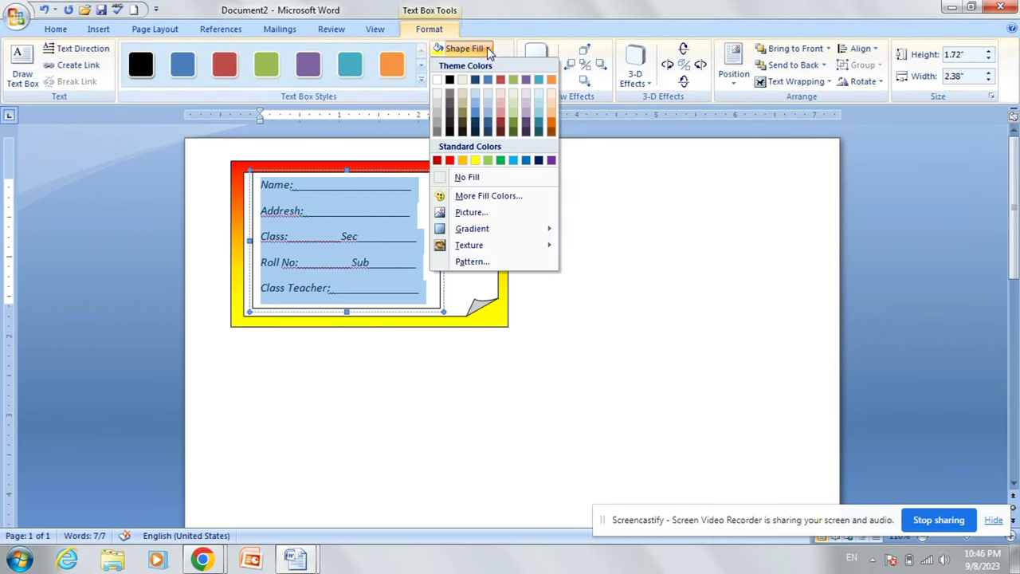
left_click(471, 177)
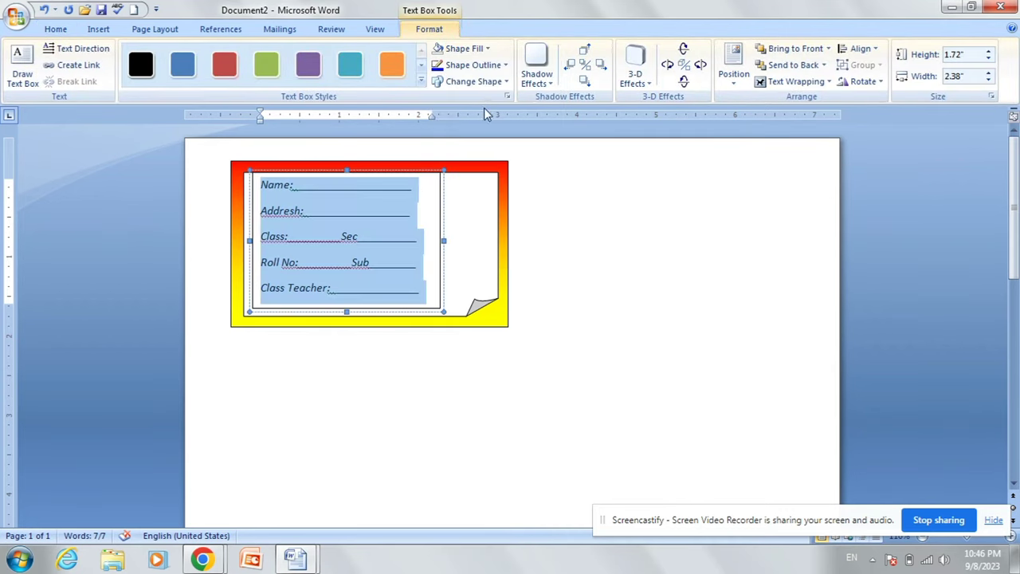
left_click(504, 65)
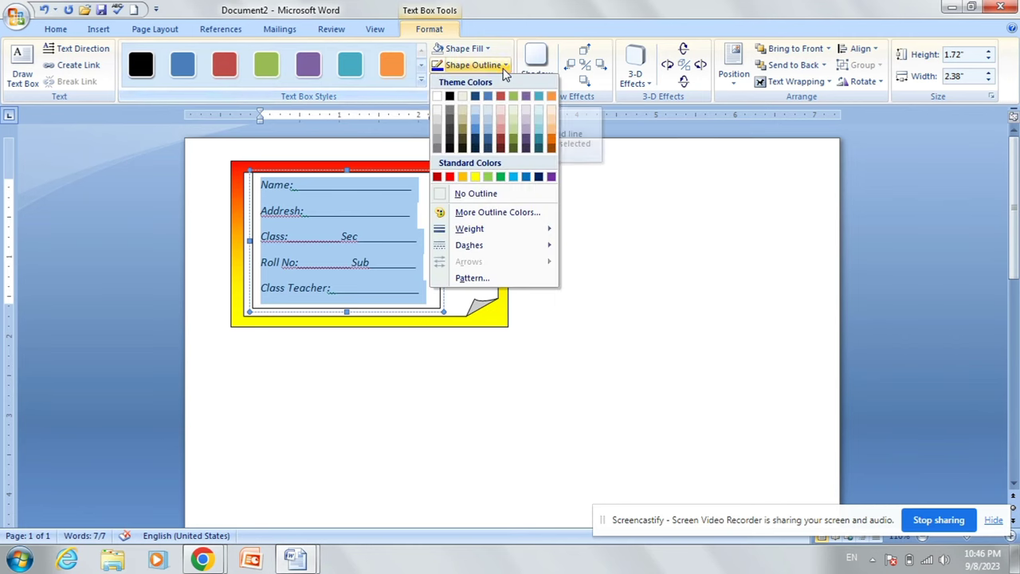
left_click(501, 193)
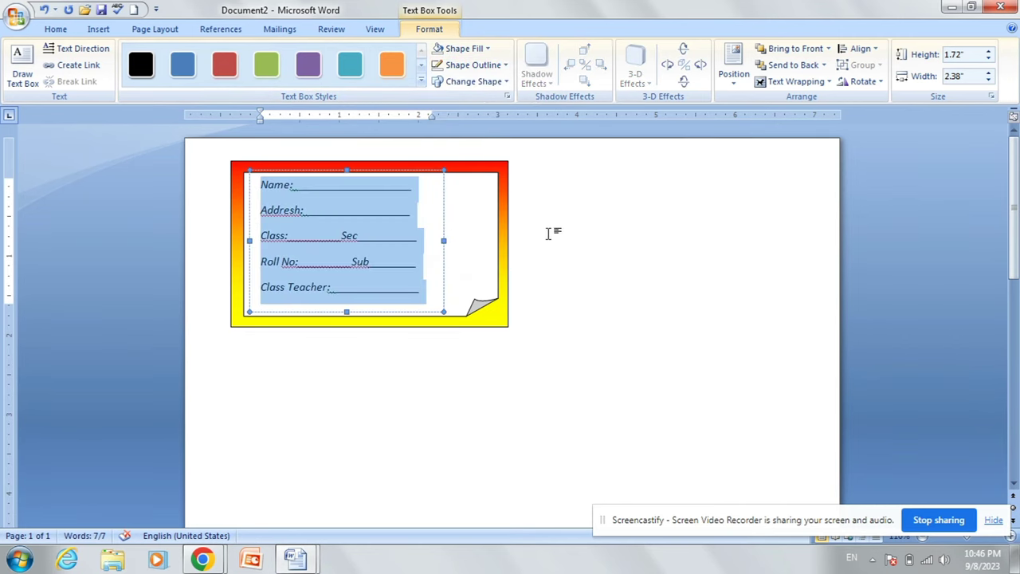
Shift the text box slightly lower and left inside the sticker.
left_click(548, 232)
left_click(416, 170)
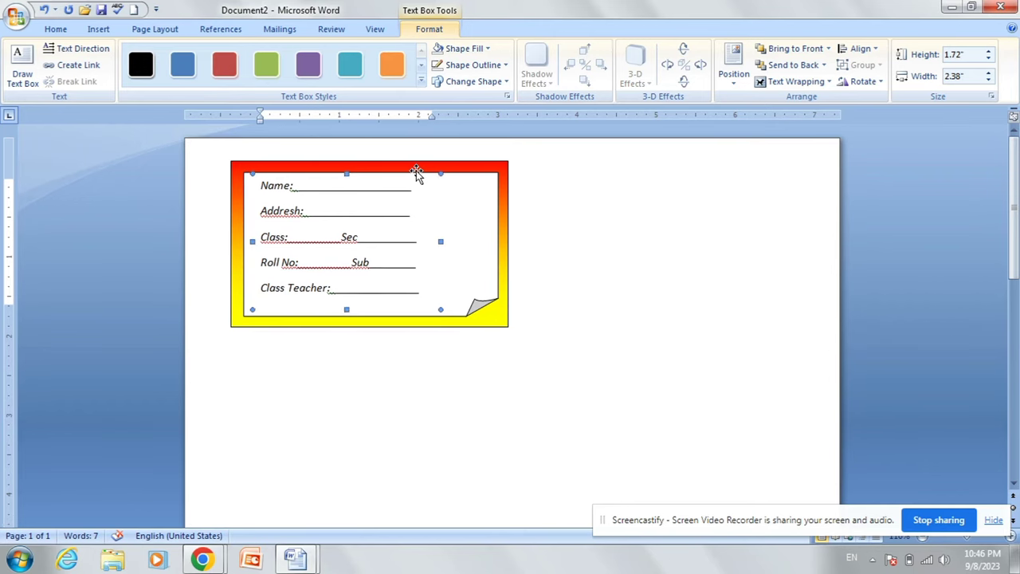
left_click_drag(416, 171, 423, 173)
key("Left")
key("Right")
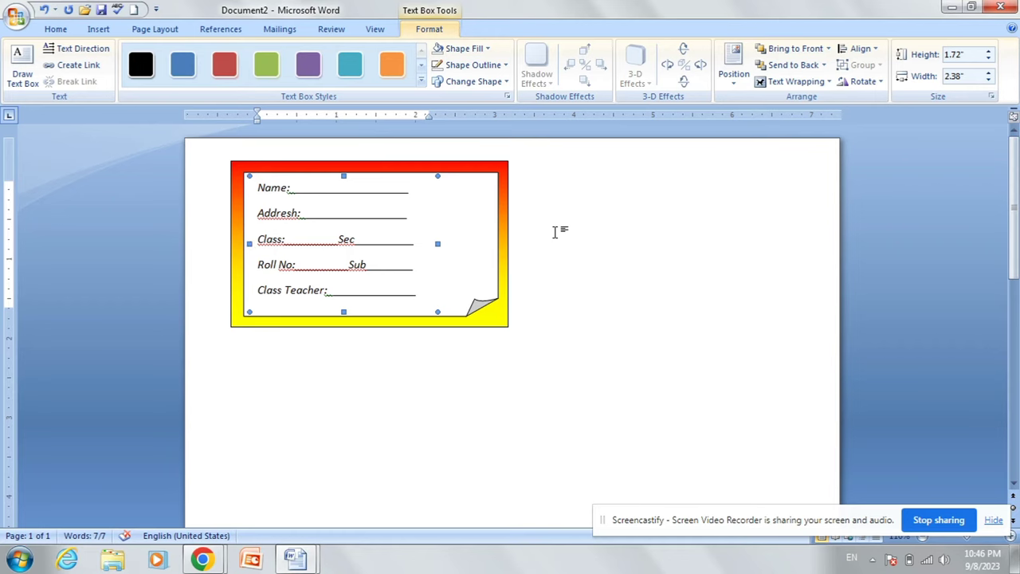
left_click(556, 232)
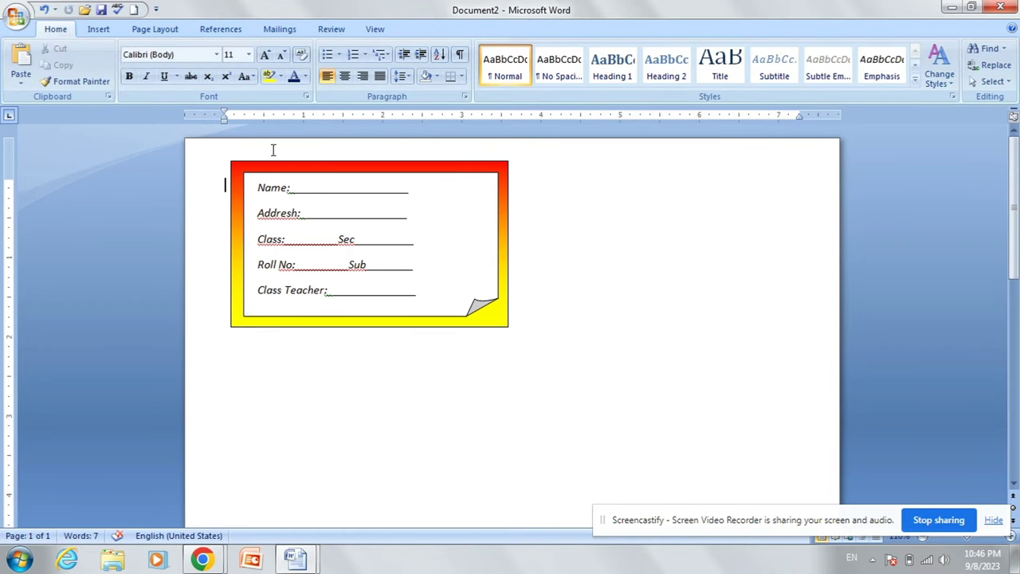
Marquee-select the gradient rectangle, folded-corner shape and text box, then group them.
left_click(988, 81)
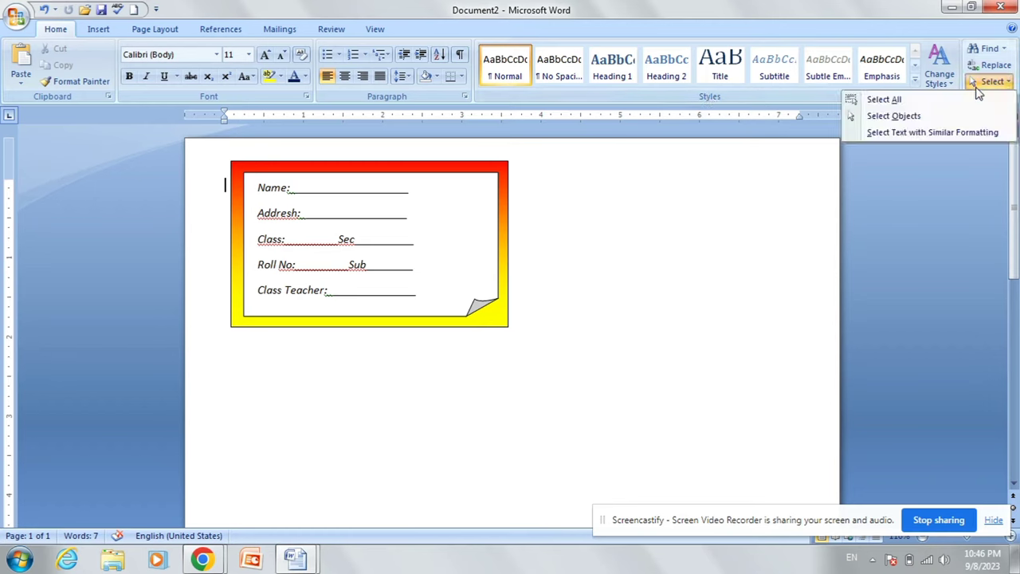
left_click(886, 118)
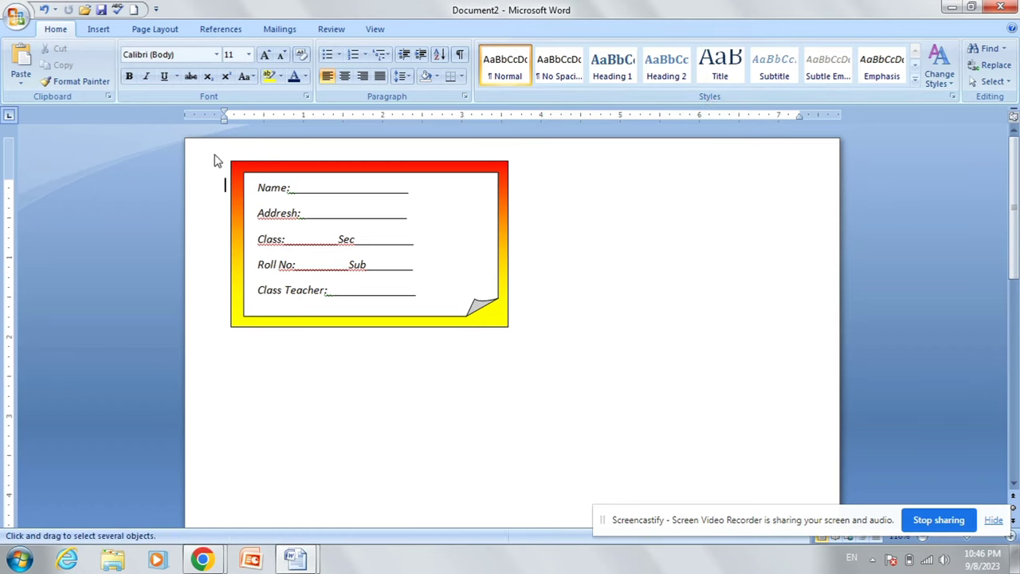
left_click_drag(215, 146, 538, 354)
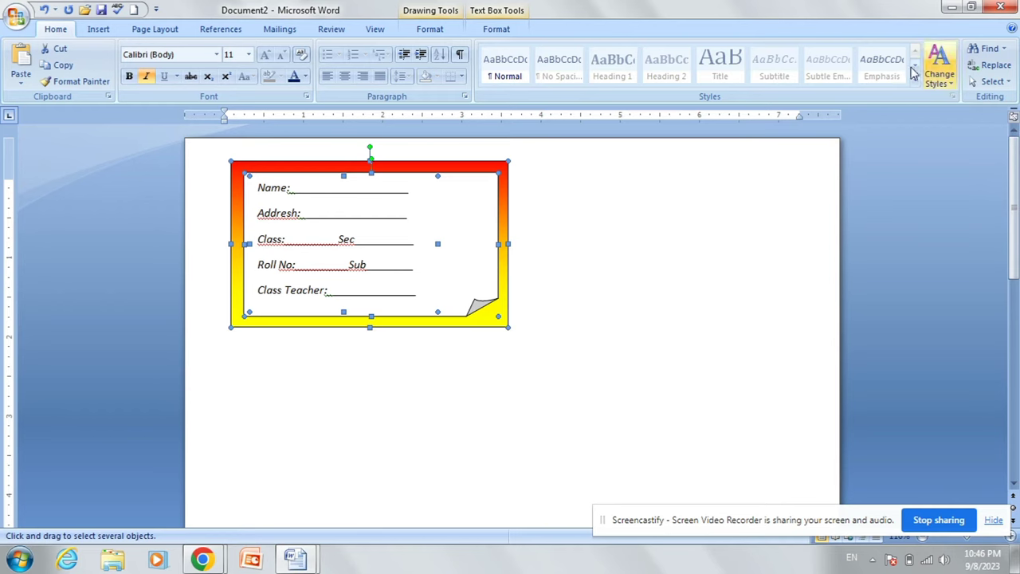
left_click(495, 30)
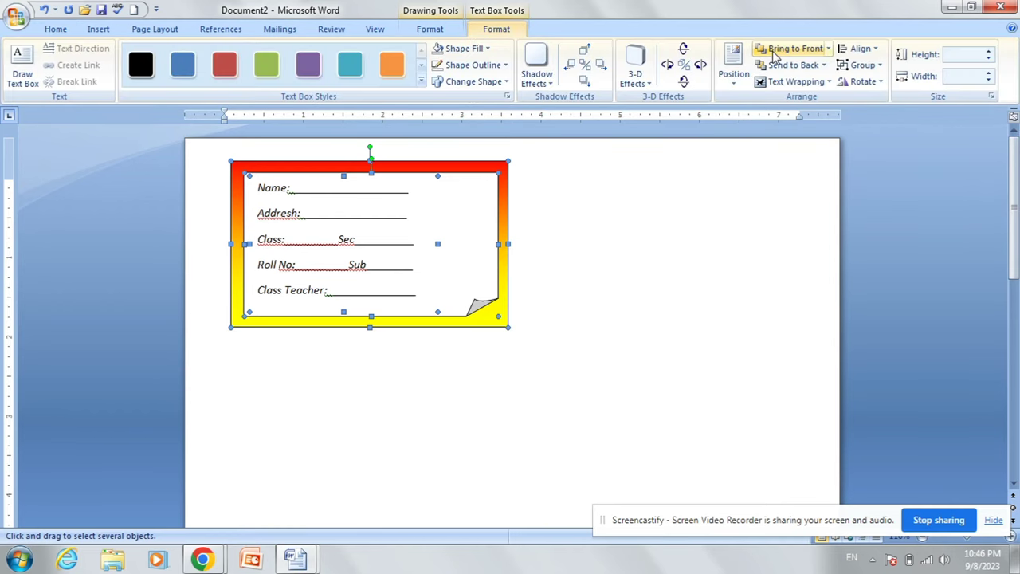
left_click(849, 67)
left_click(873, 83)
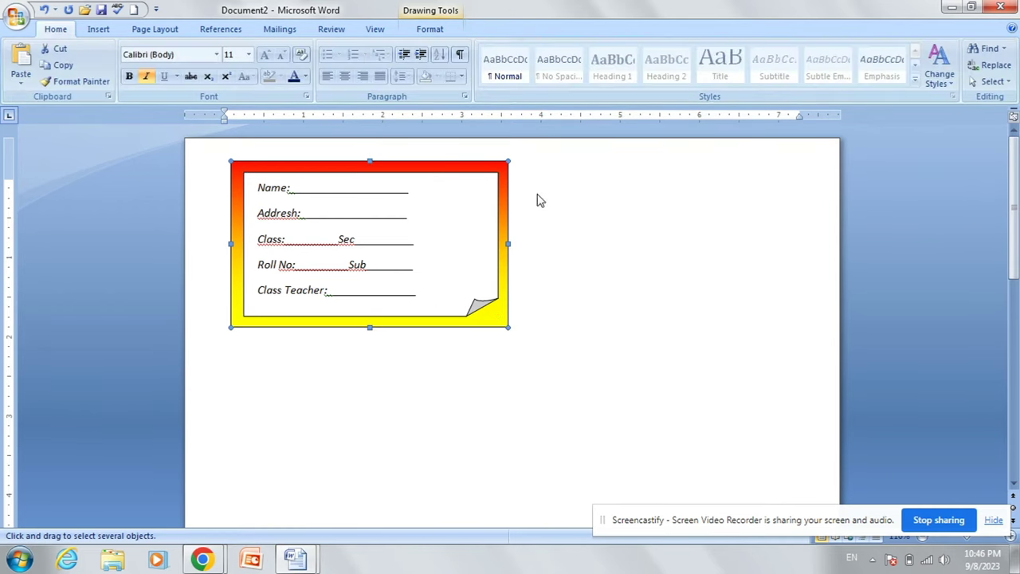
Copy and paste the grouped sticker, placing the duplicate to the right of the original.
left_click(68, 69)
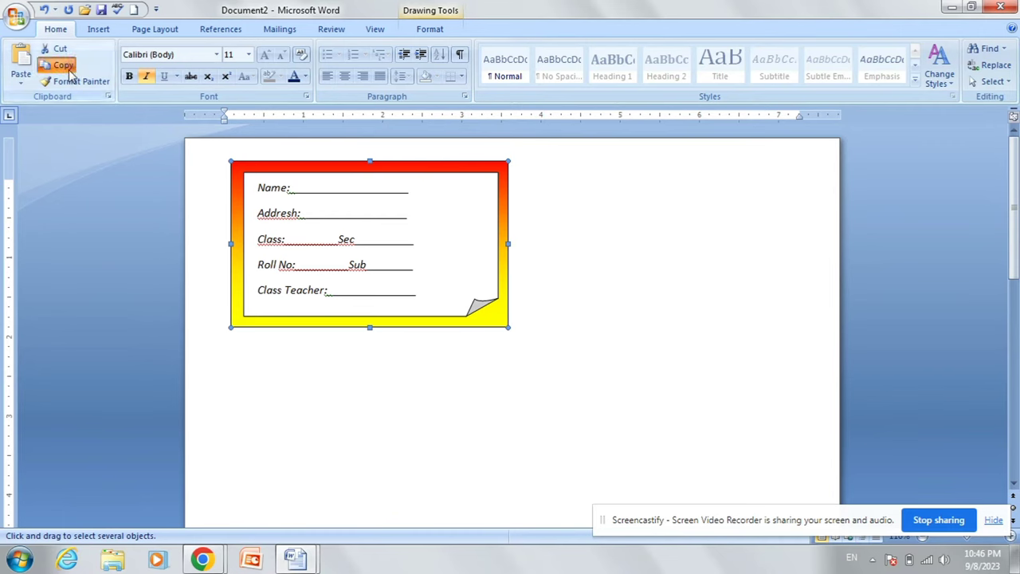
left_click(20, 64)
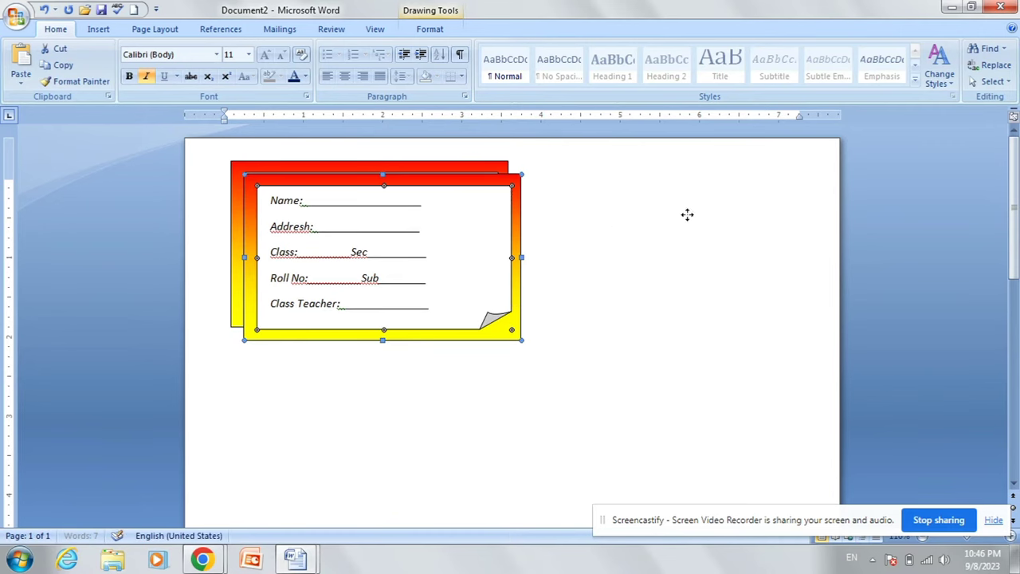
left_click_drag(686, 214, 725, 234)
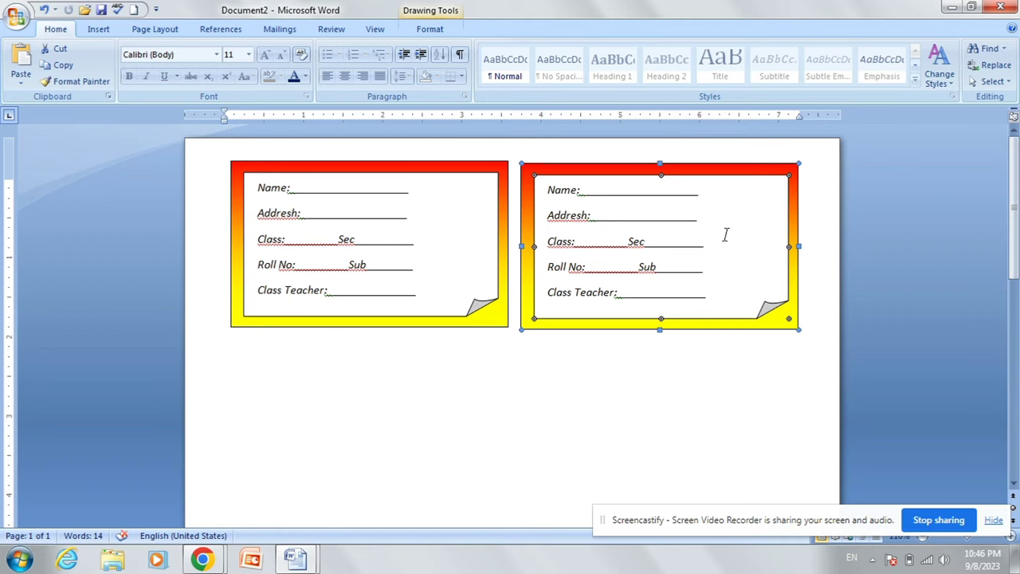
key("Up")
key("Up")
key("Up")
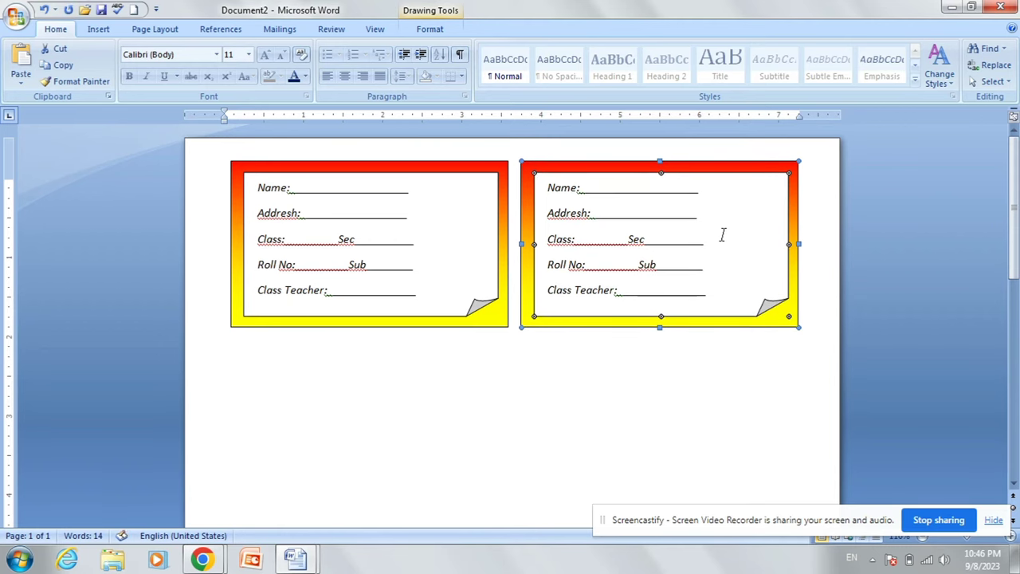
left_click(722, 378)
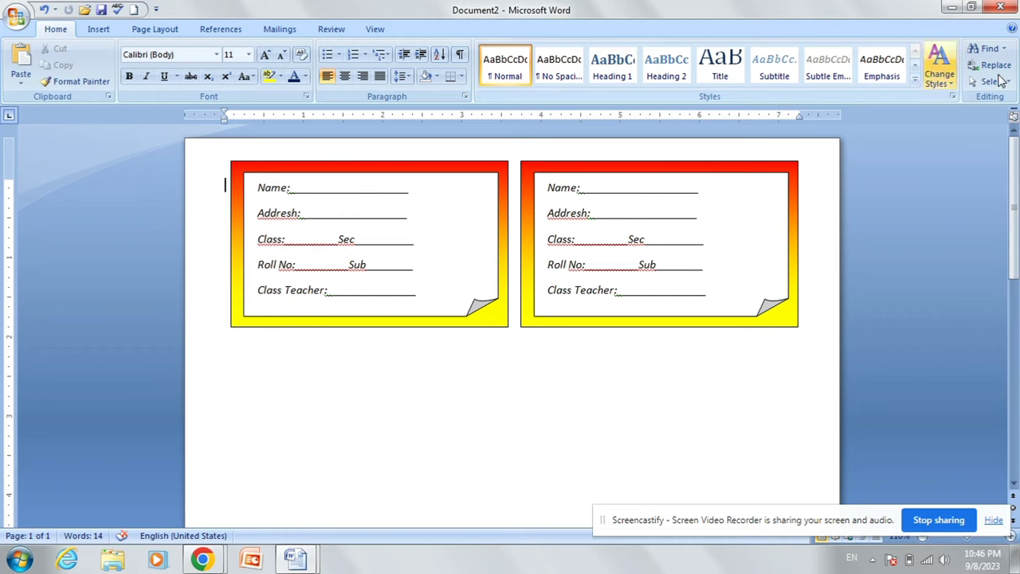
Marquee-select both side-by-side stickers and group them into one 2.1" by 7.17" object.
left_click(988, 81)
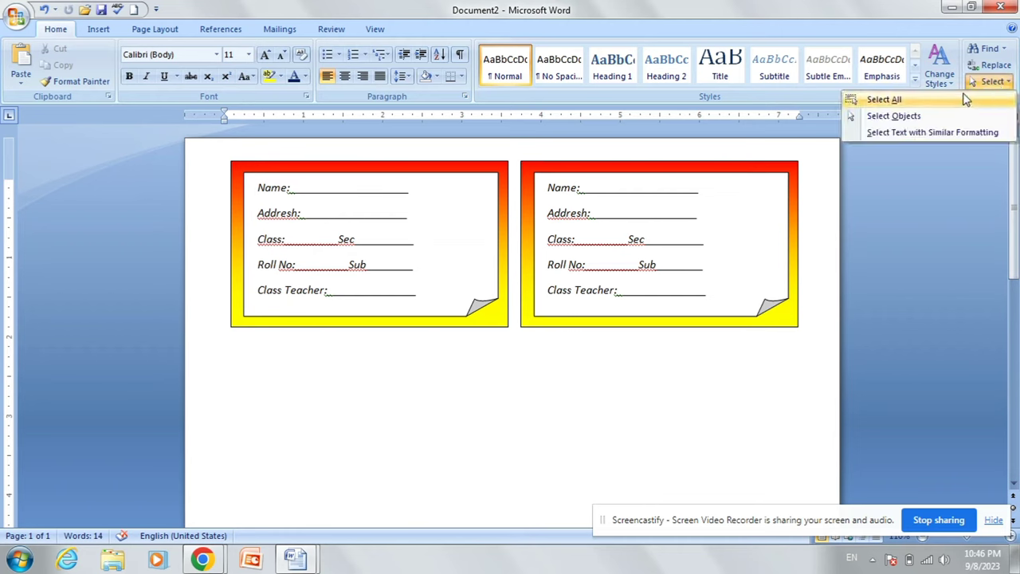
left_click(911, 118)
left_click_drag(209, 153, 813, 367)
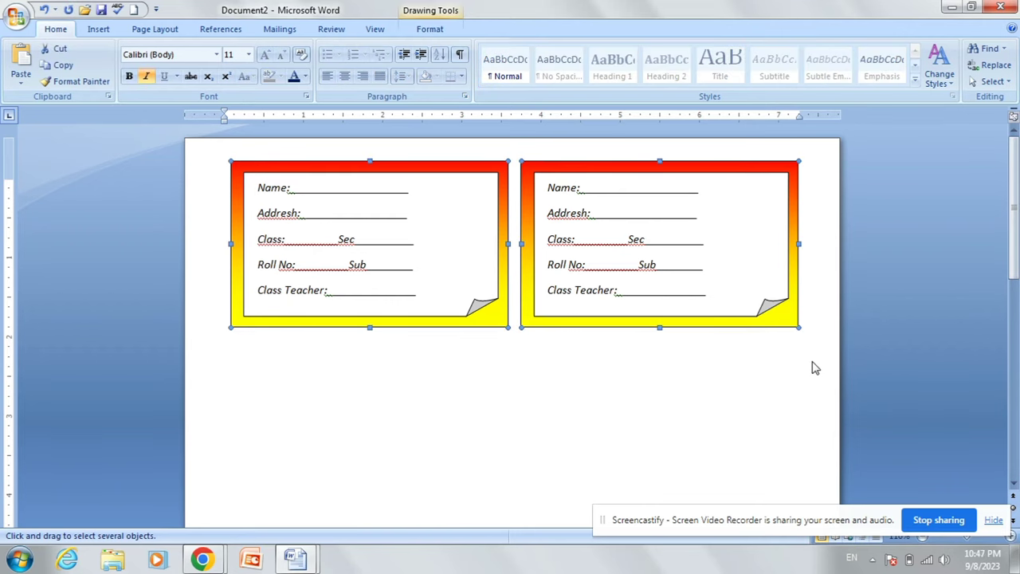
left_click(440, 32)
left_click(899, 65)
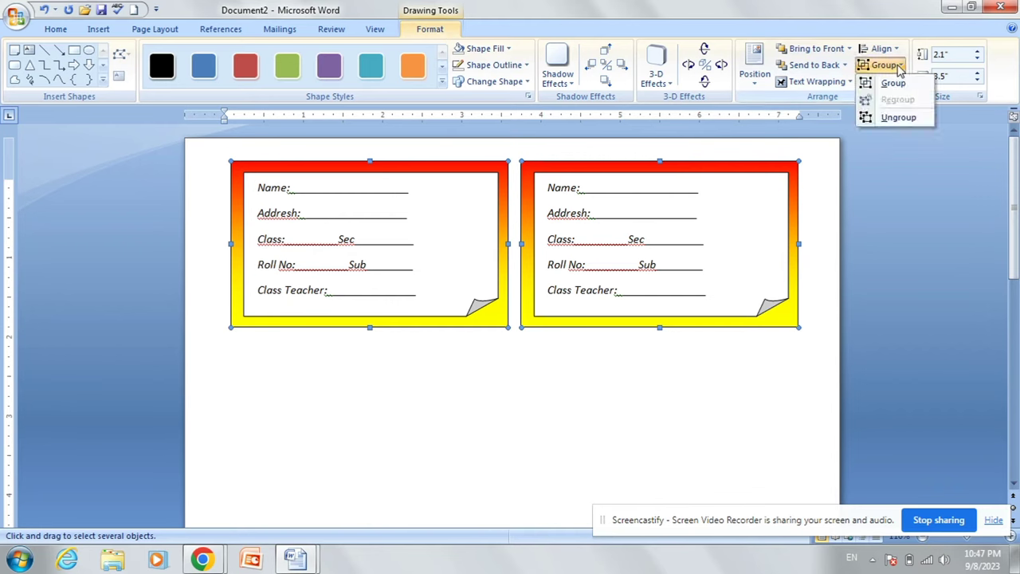
left_click(889, 86)
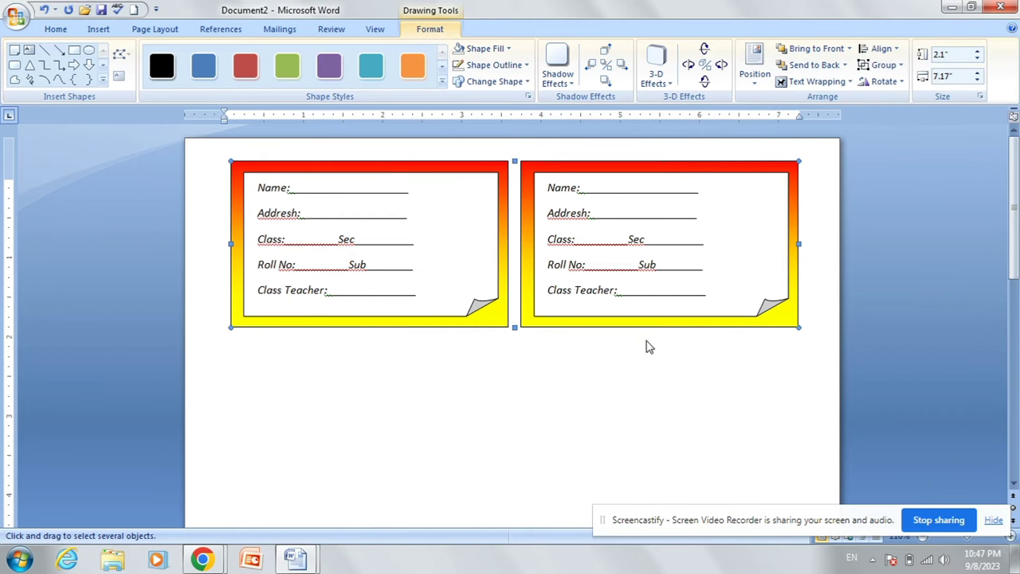
left_click(453, 217)
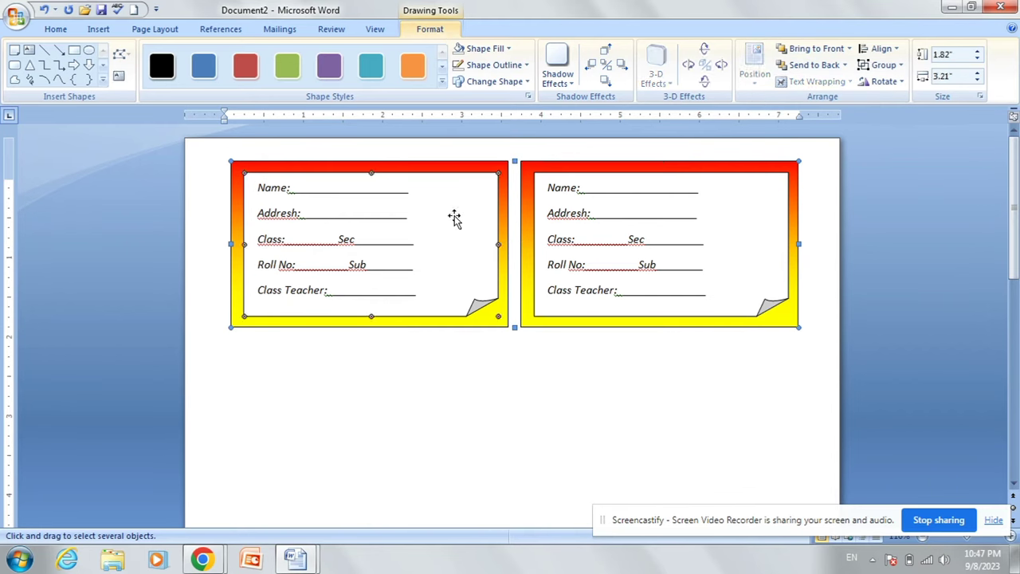
left_click(229, 181)
left_click(232, 169)
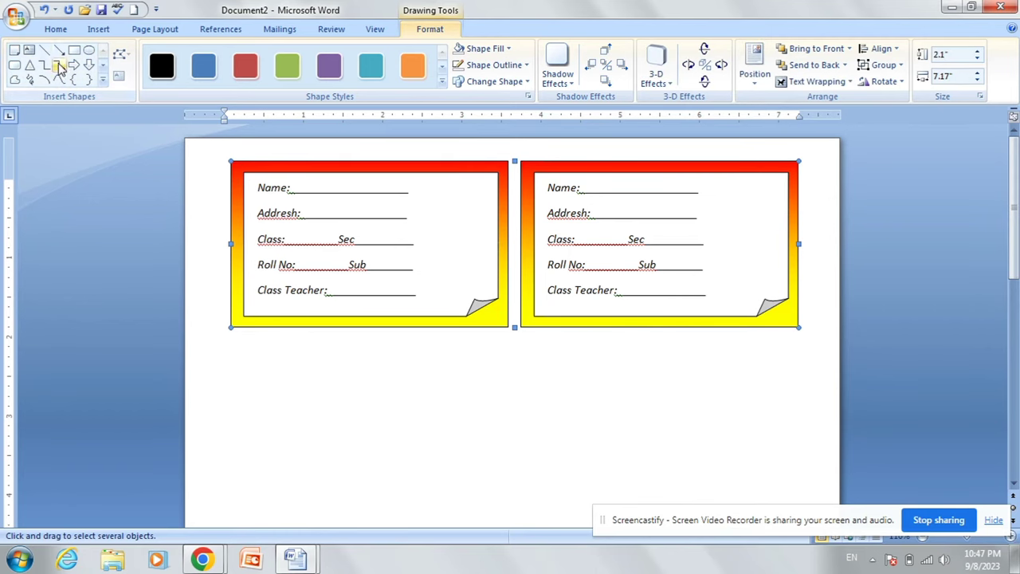
Copy the sticker pair and position the pasted pair beneath the originals, nudging it left.
left_click(55, 30)
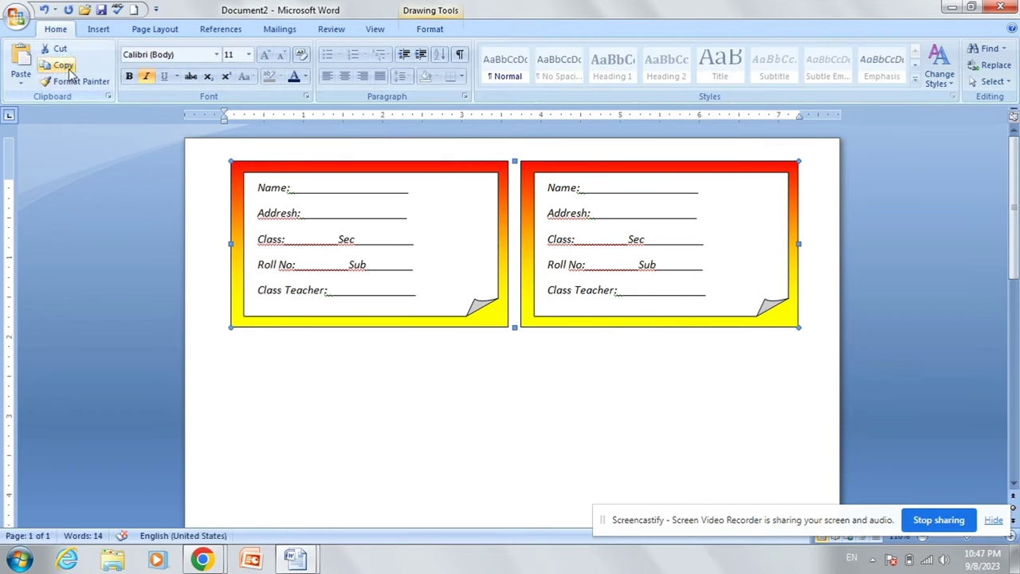
left_click(30, 62)
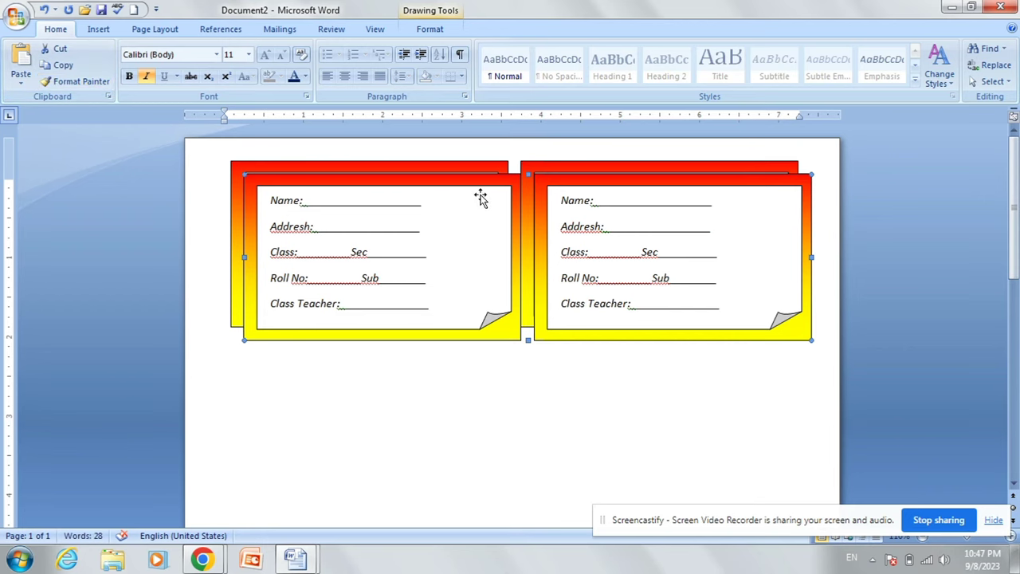
left_click_drag(473, 250, 505, 304)
scroll(510, 287, "down", 3)
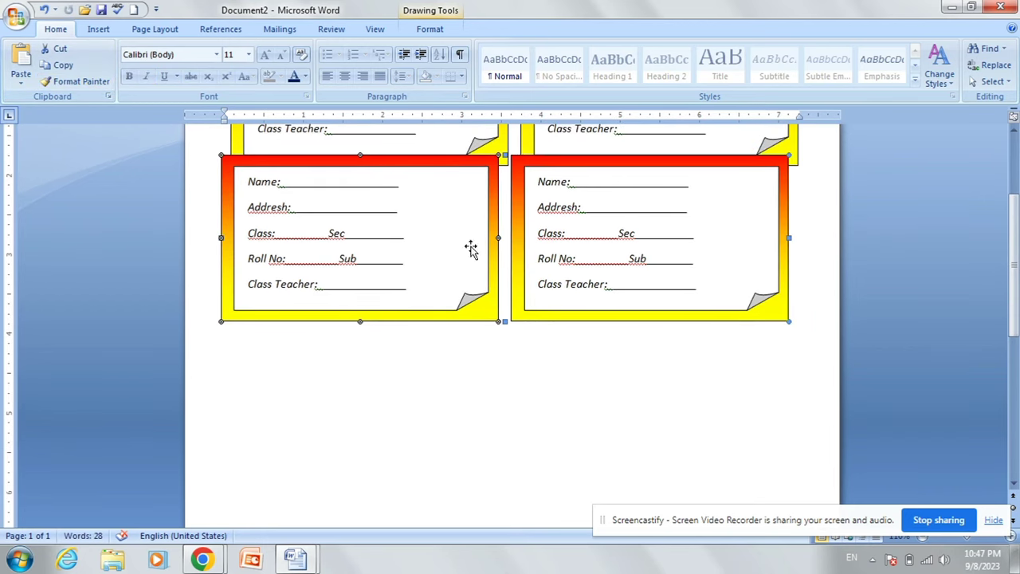
mouse_move(493, 217)
left_mouse_down()
mouse_move(499, 245)
mouse_move(536, 232)
left_mouse_up()
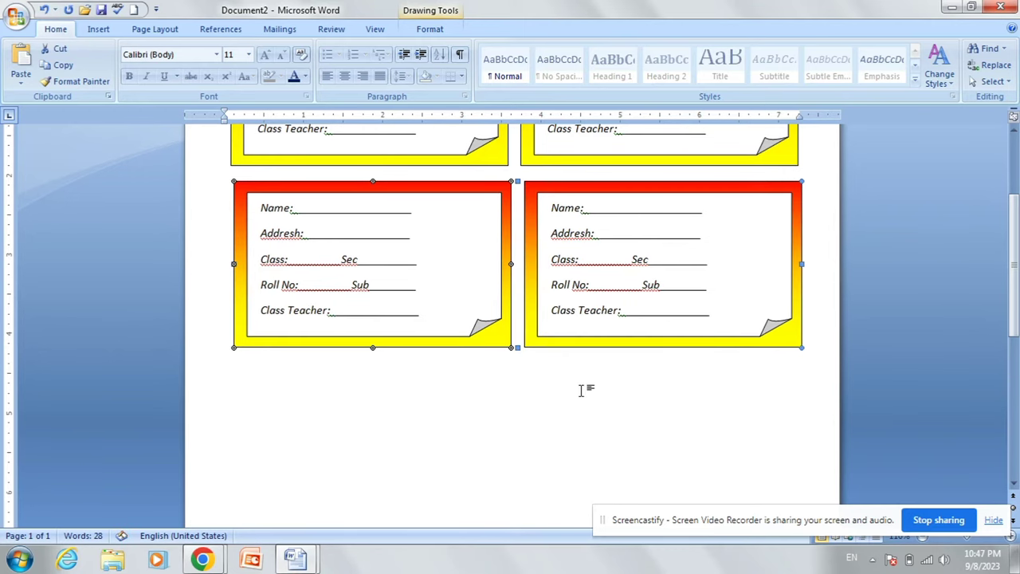
left_click(581, 390)
scroll(570, 384, "up", 3)
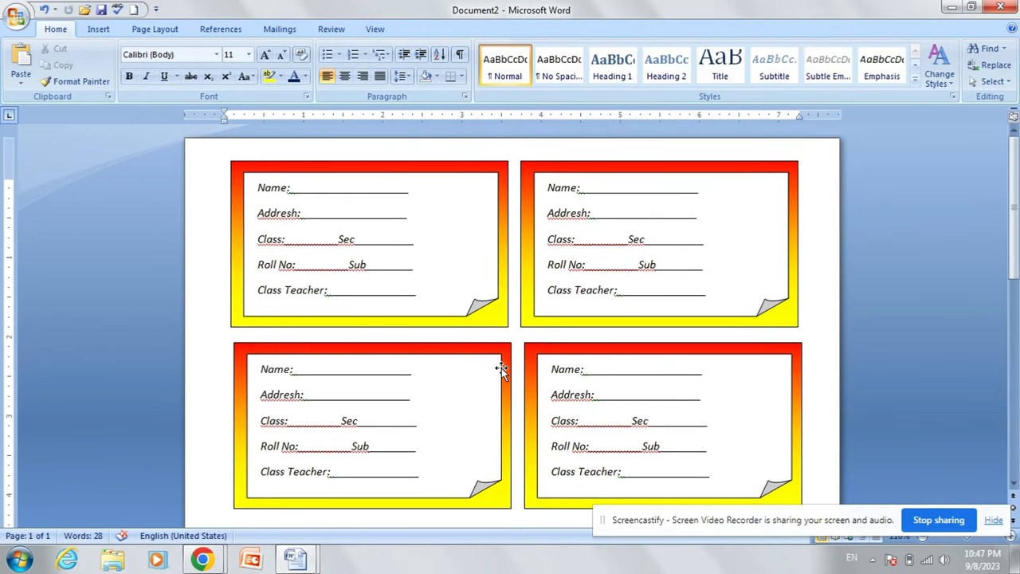
left_click(508, 368)
key("Left")
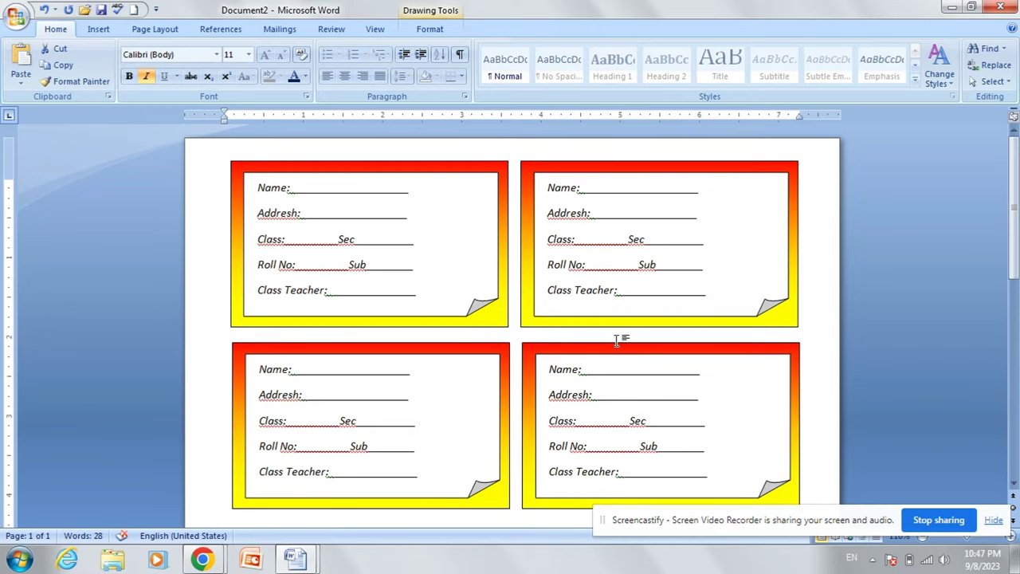
left_click(616, 341)
scroll(497, 295, "down", 3)
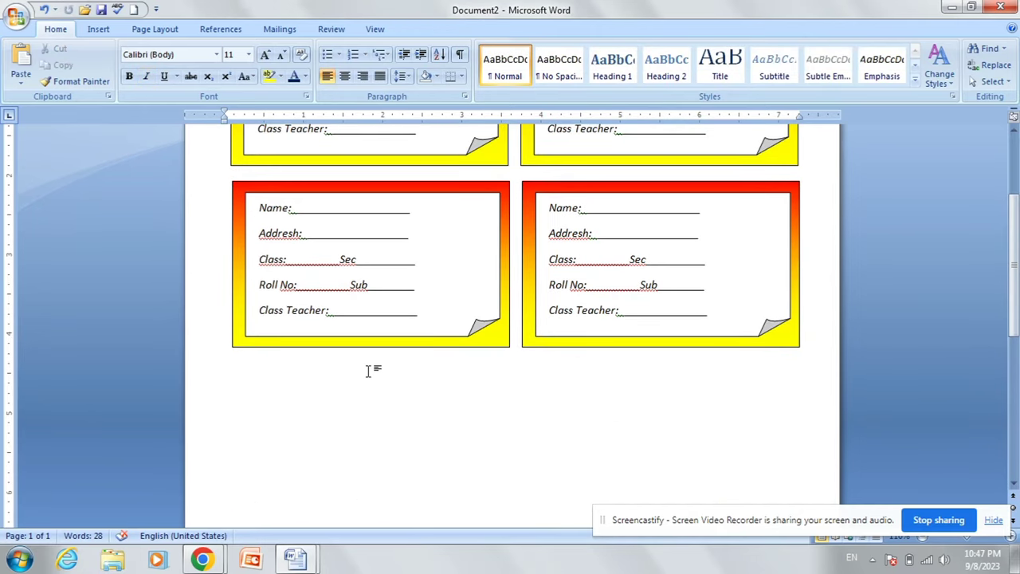
Duplicate the lower card pair and align the copy as a new row directly beneath it.
left_click(456, 327)
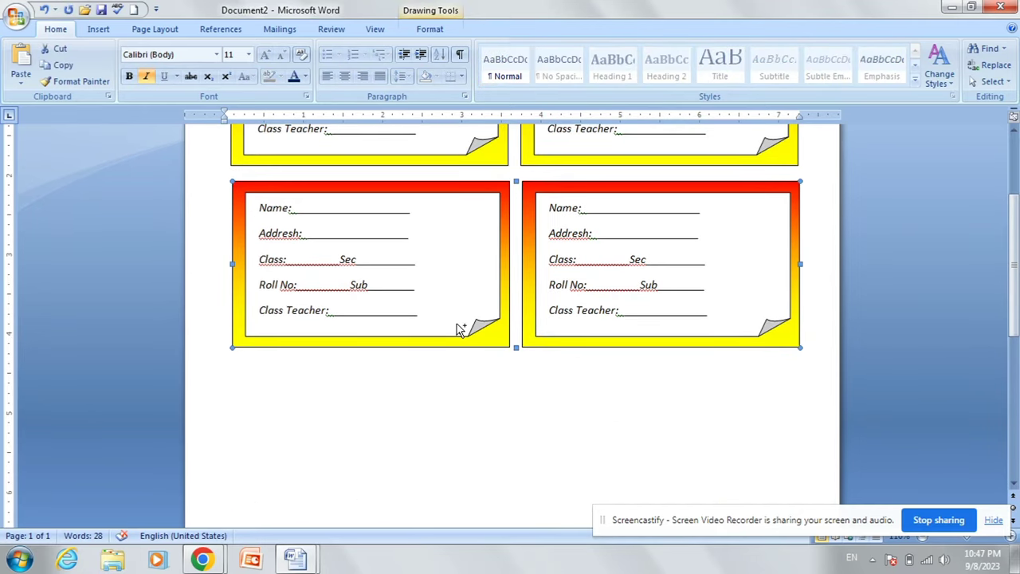
key("ctrl+d")
left_click_drag(515, 303, 523, 380)
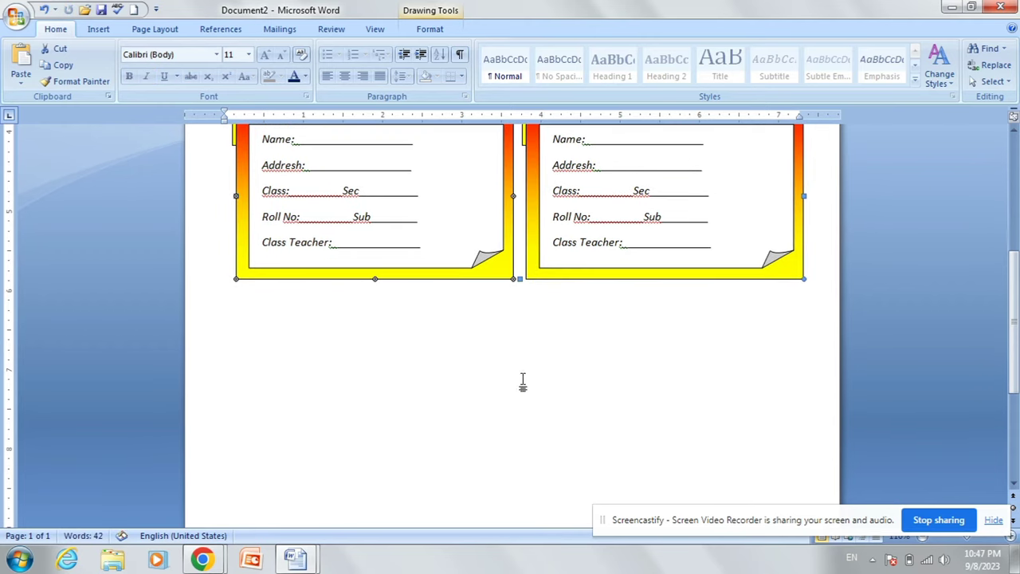
left_click_drag(510, 250, 510, 285)
scroll(510, 287, "up", 1)
scroll(510, 289, "up", 4)
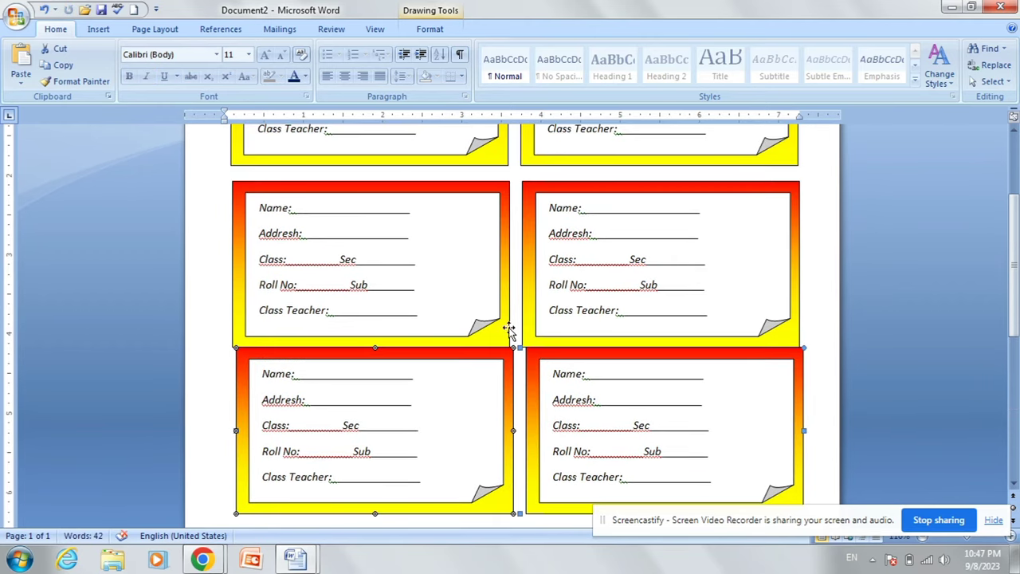
left_click_drag(514, 350, 523, 383)
key("Up")
key("Up")
key("Up")
key("Up")
key("Up")
key("Up")
key("Up")
key("Left")
key("Left")
key("Up")
key("Up")
key("Up")
key("Up")
key("Up")
key("Up")
key("Right")
key("Up")
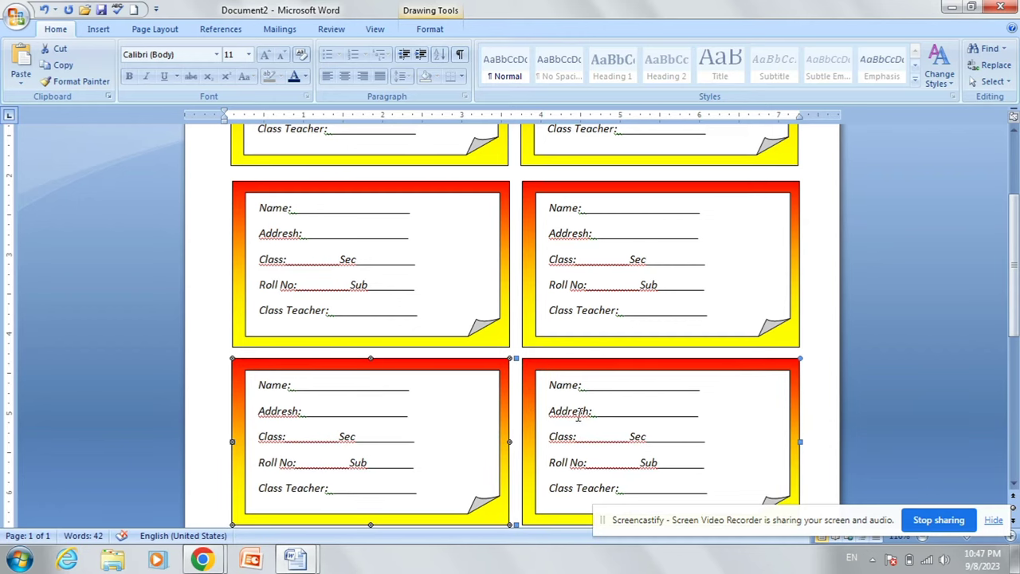
scroll(578, 414, "down", 5)
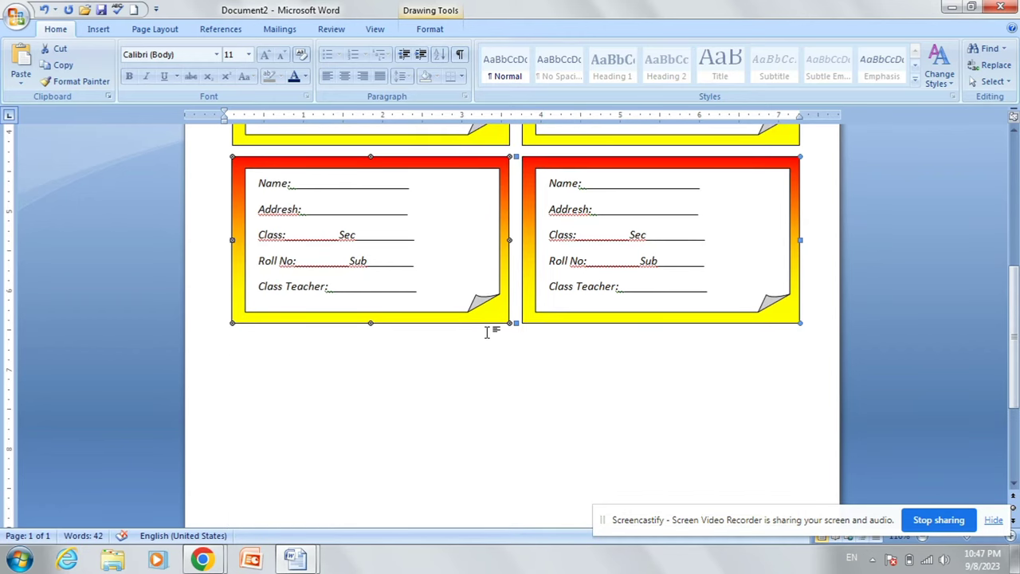
Paste the card pair twice more, placing each copy as a new row under the last.
key("ctrl+v")
mouse_move(511, 170)
left_mouse_down()
mouse_move(522, 388)
mouse_move(550, 384)
left_mouse_up()
left_click_drag(521, 325, 505, 277)
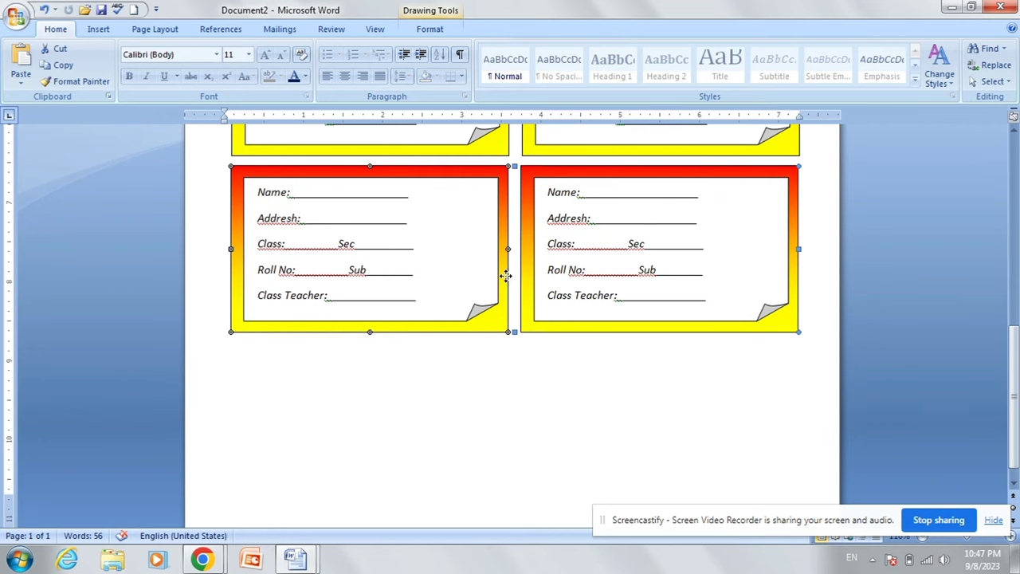
key("ctrl+v")
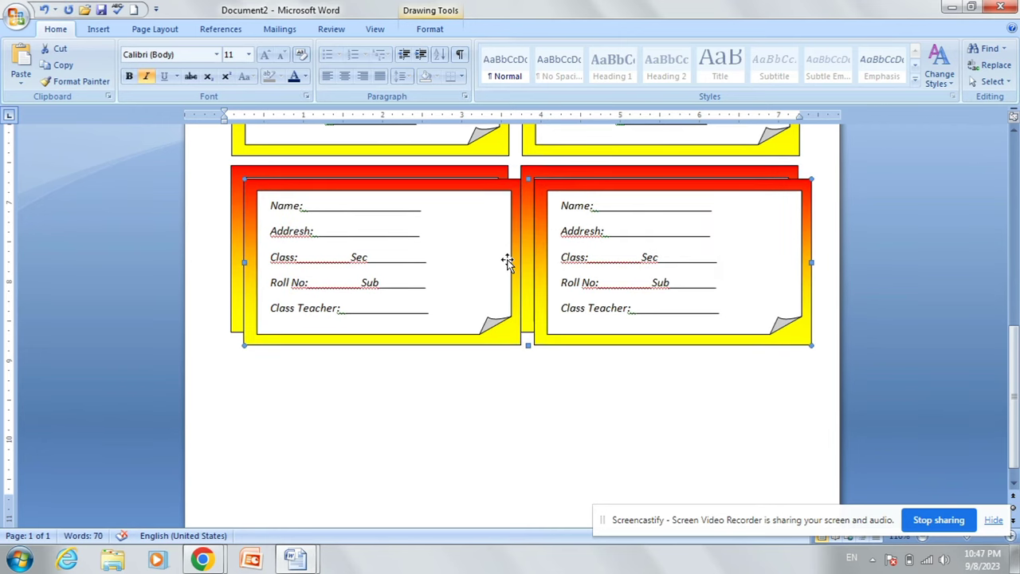
left_click_drag(511, 254, 520, 347)
mouse_move(520, 309)
left_mouse_down()
mouse_move(502, 407)
mouse_move(506, 359)
left_mouse_up()
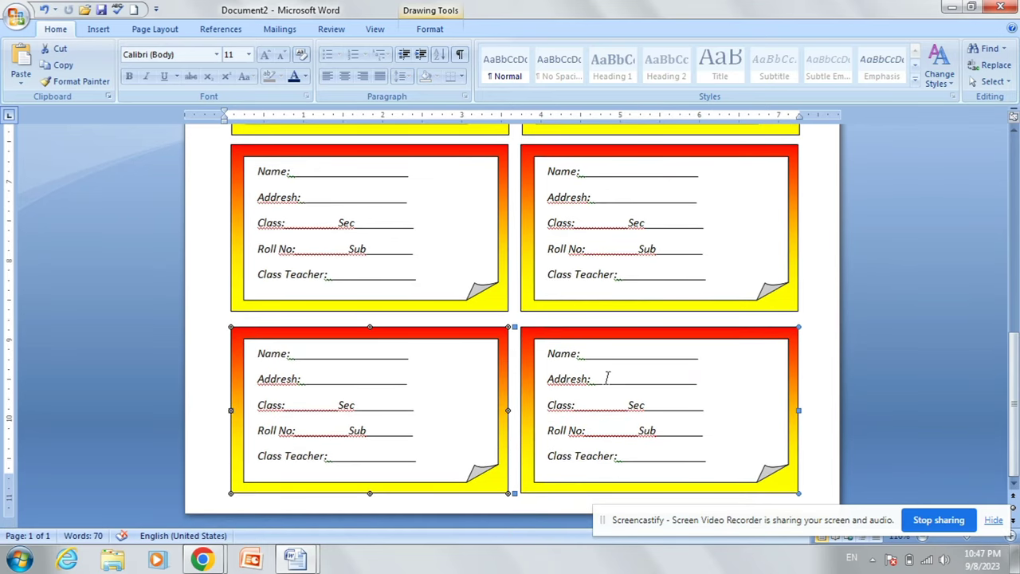
key("Up")
key("Up")
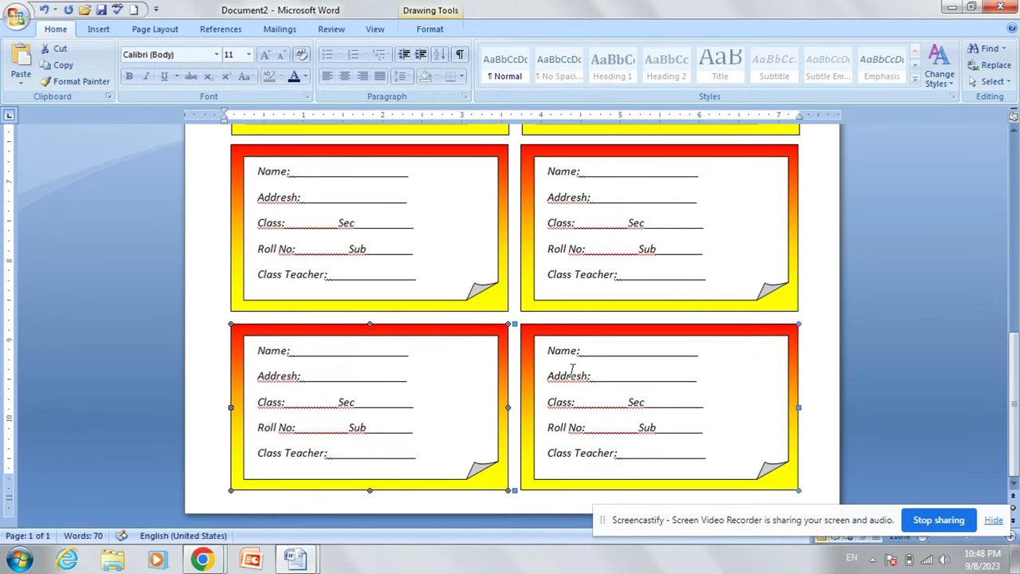
key("ctrl+v")
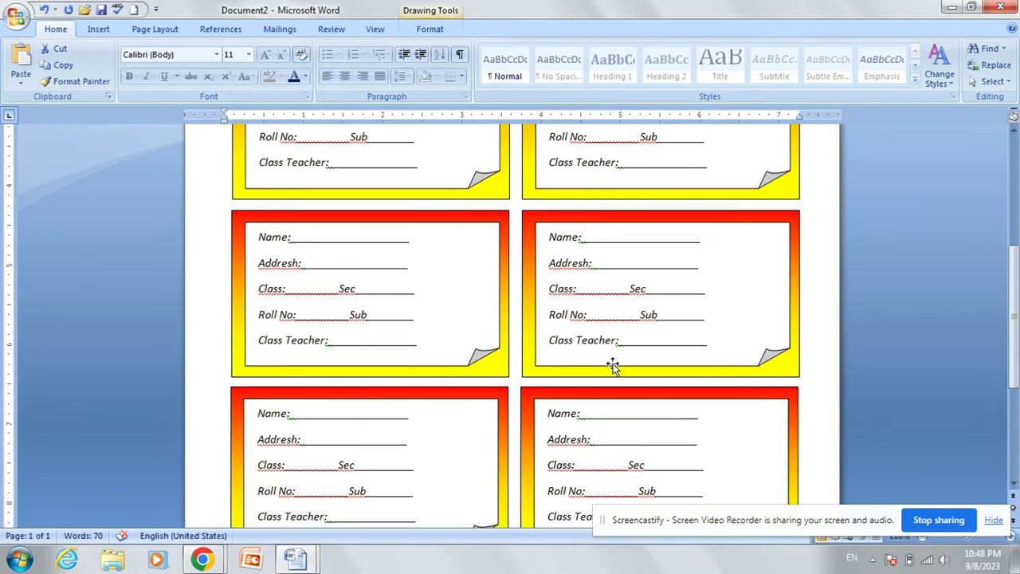
scroll(612, 365, "up", 3)
scroll(612, 365, "down", 3)
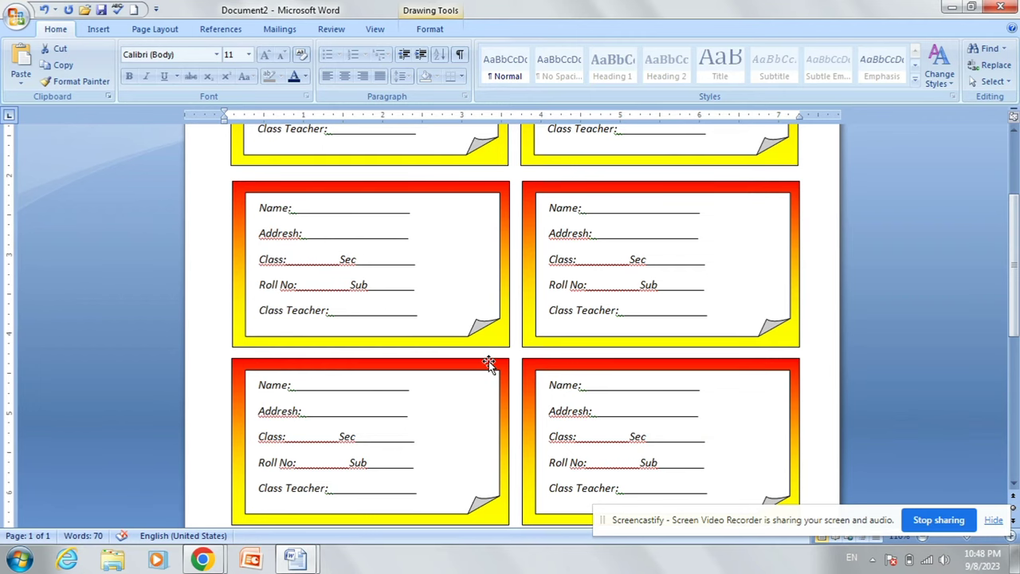
scroll(475, 350, "down", 2)
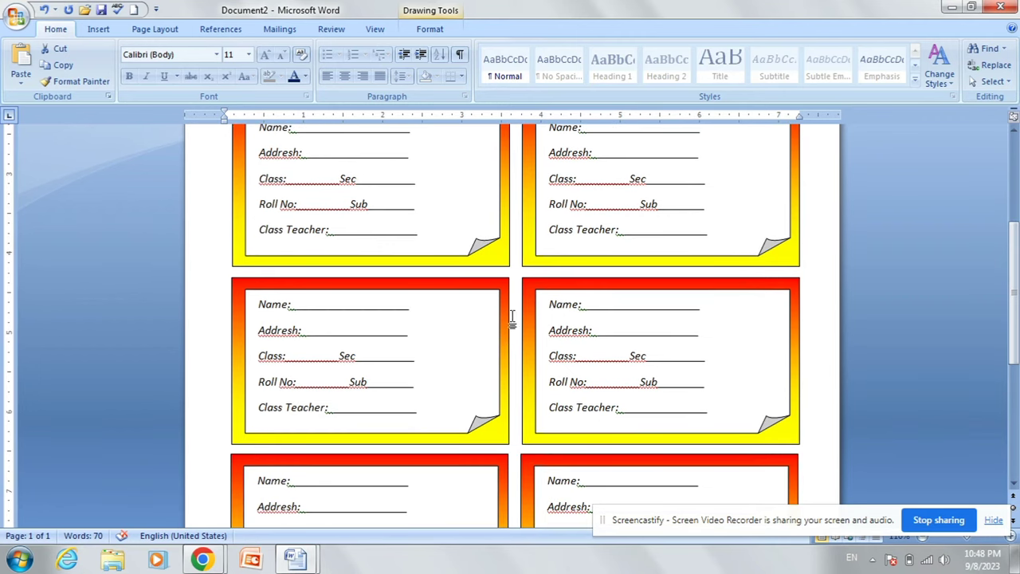
scroll(512, 319, "up", 1)
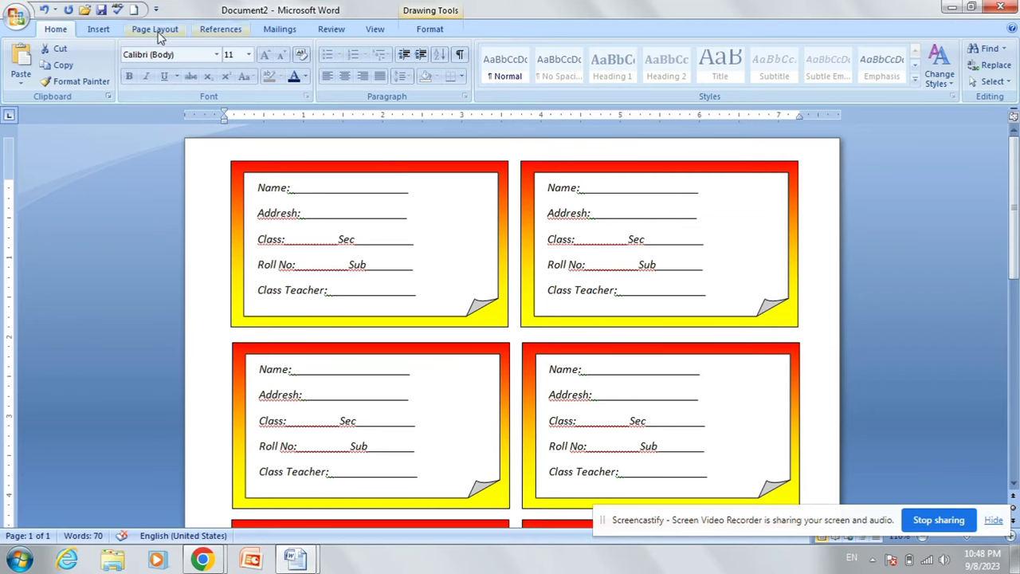
Insert the picture 4-removebg-preview from the png 512 folder.
left_click(107, 32)
left_click(163, 66)
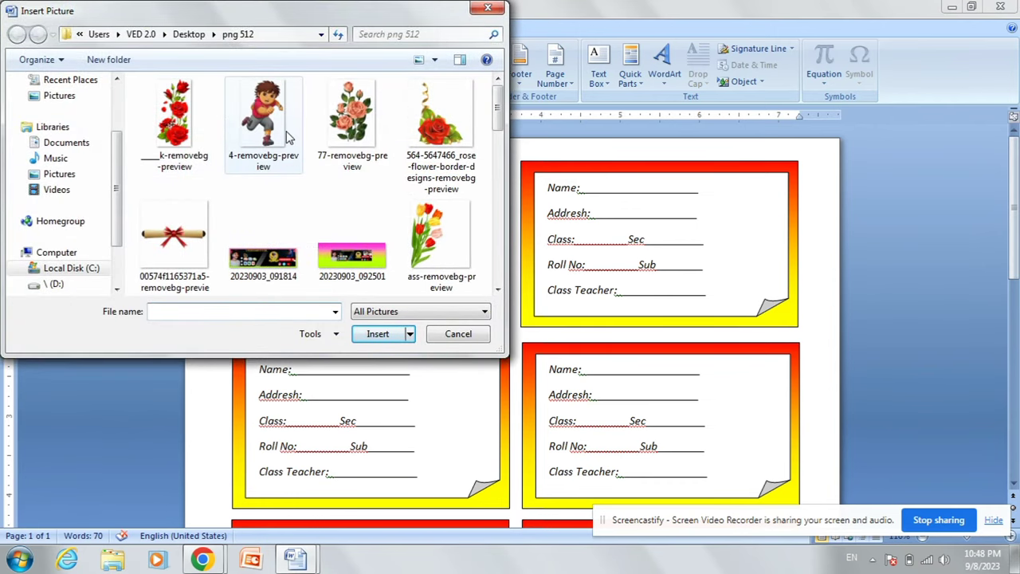
mouse_move(495, 99)
left_mouse_down()
mouse_move(502, 180)
mouse_move(495, 96)
left_mouse_up()
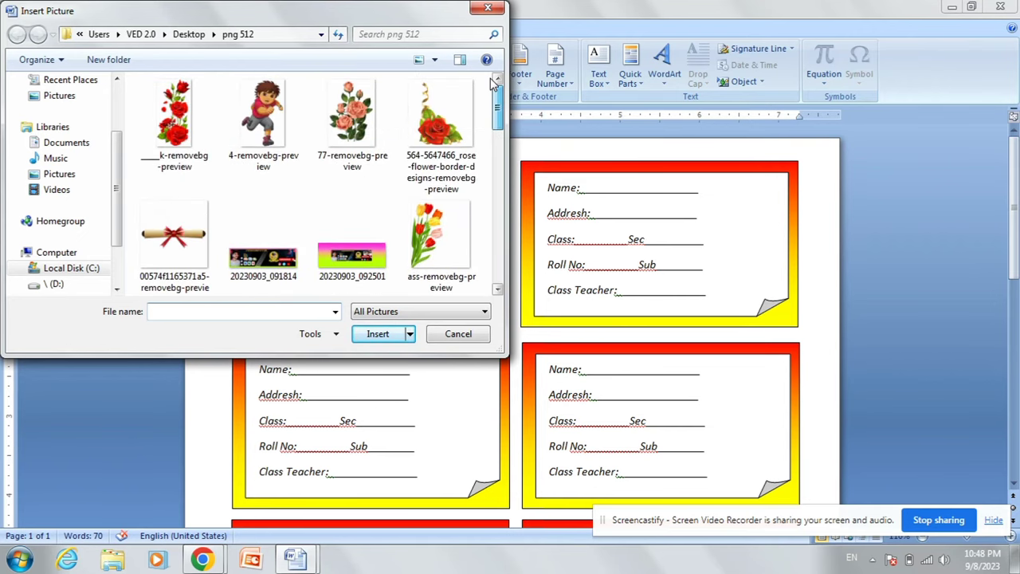
left_click(266, 118)
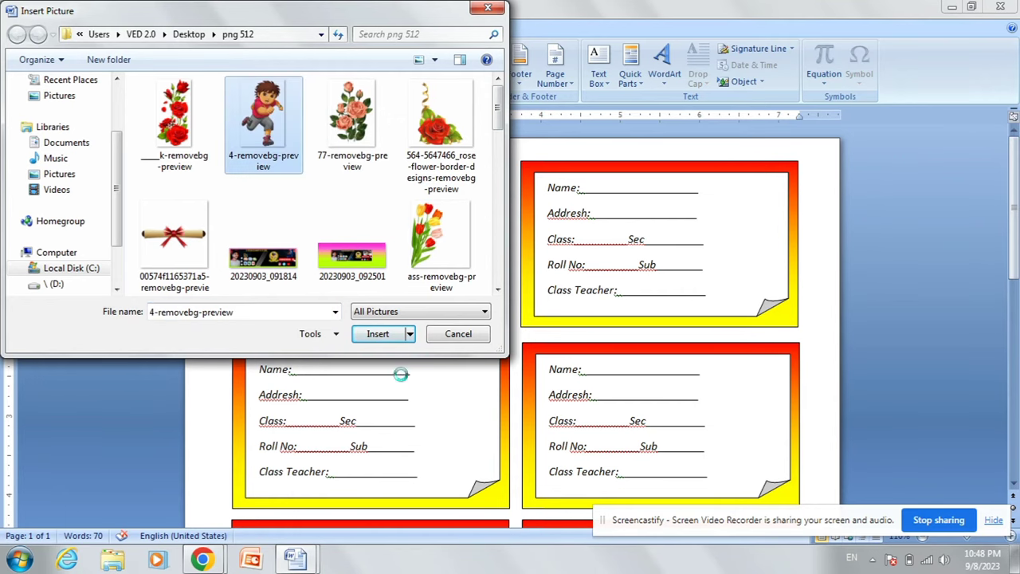
left_click(389, 334)
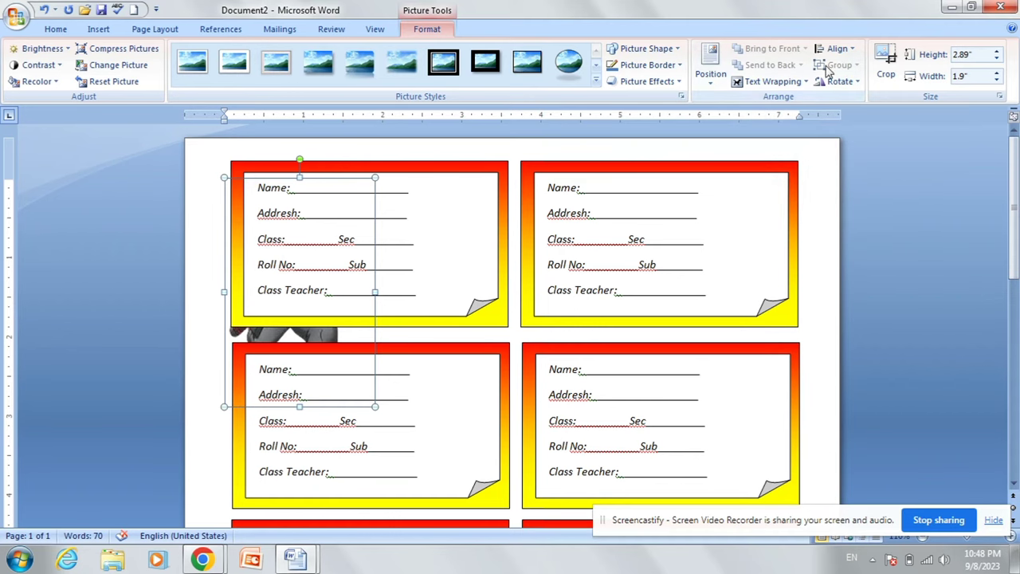
Float the cartoon boy in front of text, sized 1.44" by 1.01" on the first card's right side.
left_click(770, 81)
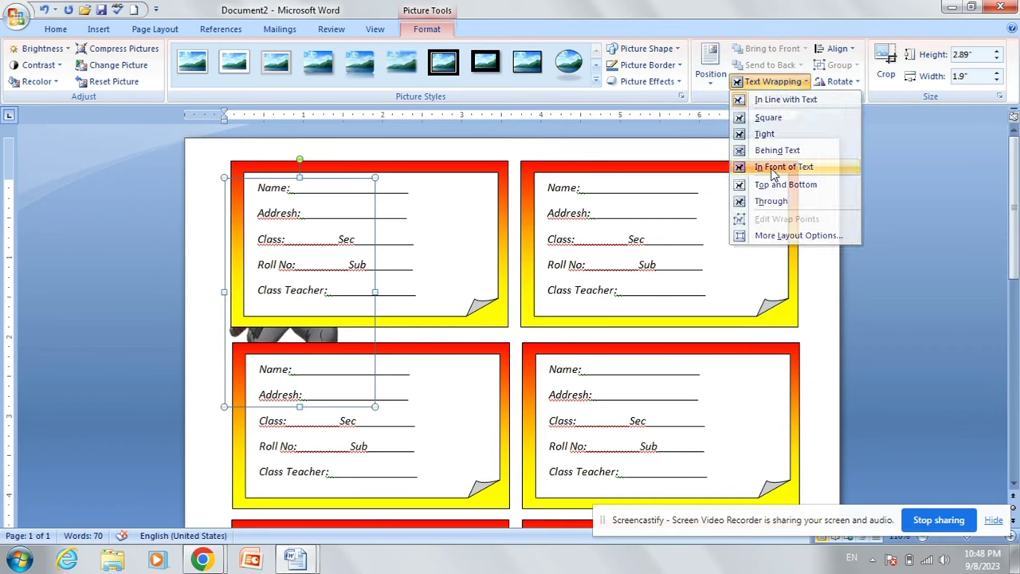
left_click(773, 172)
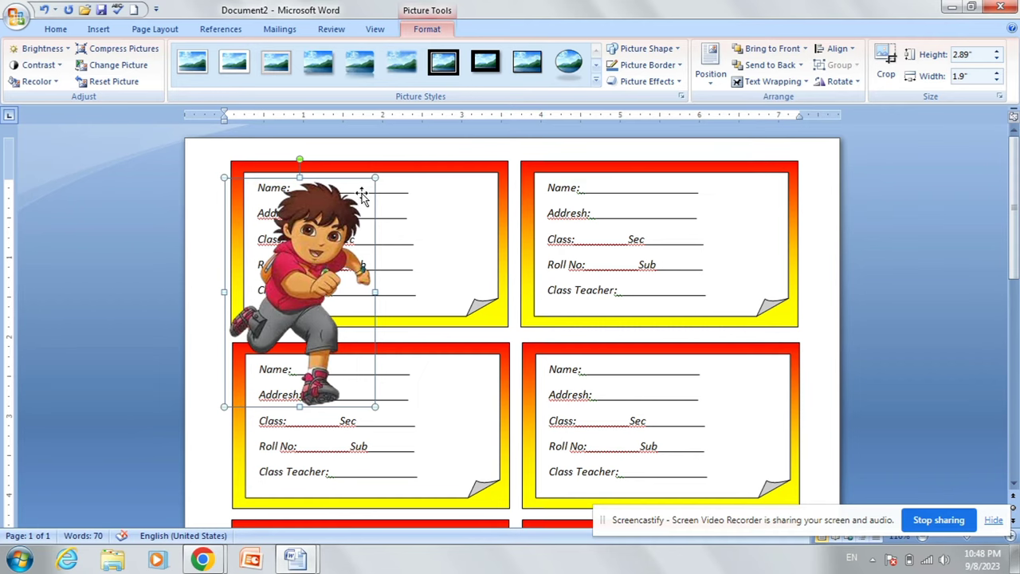
left_click_drag(374, 176, 295, 300)
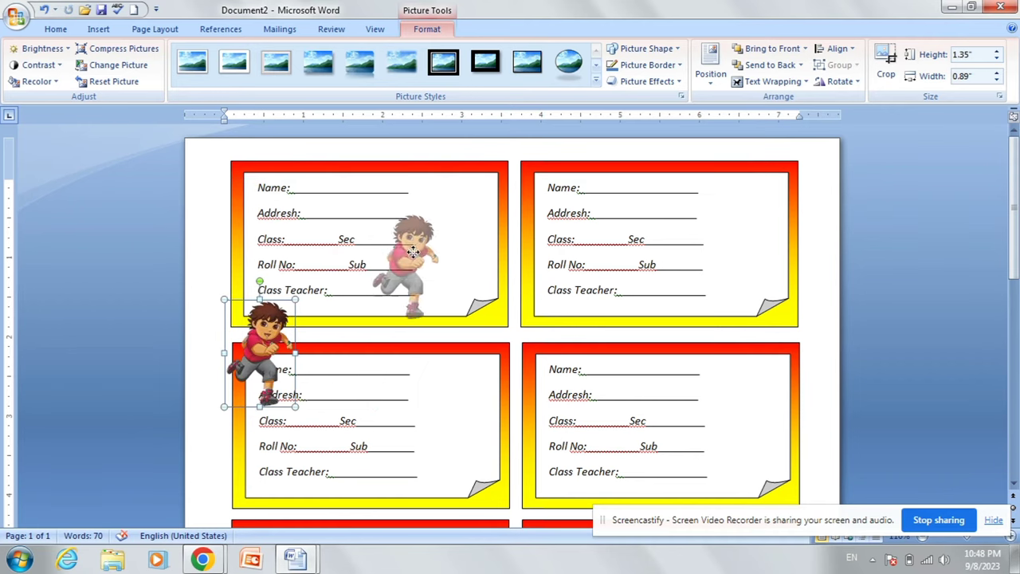
mouse_move(268, 338)
left_mouse_down()
mouse_move(462, 231)
mouse_move(450, 247)
left_mouse_up()
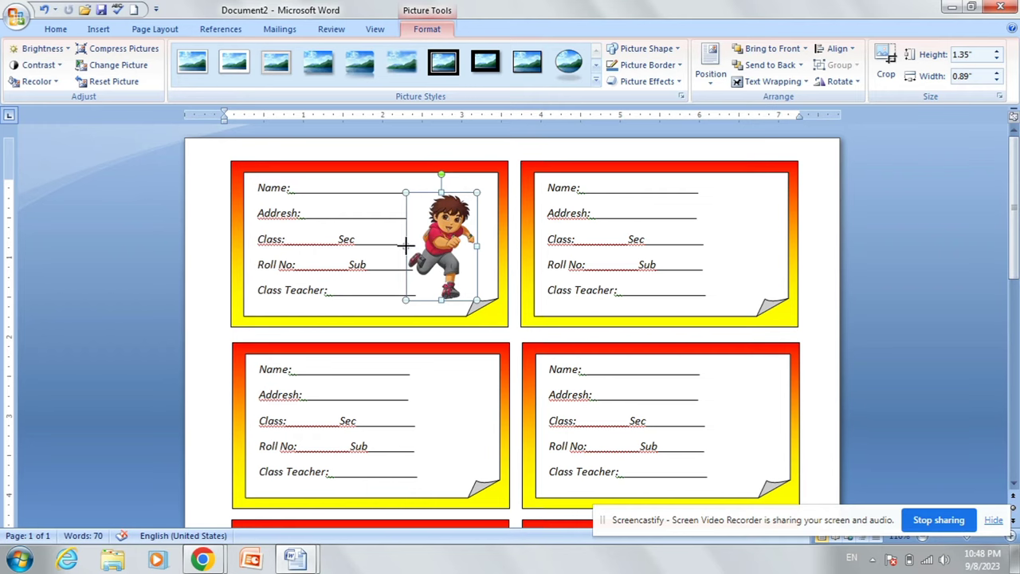
left_click_drag(405, 247, 542, 249)
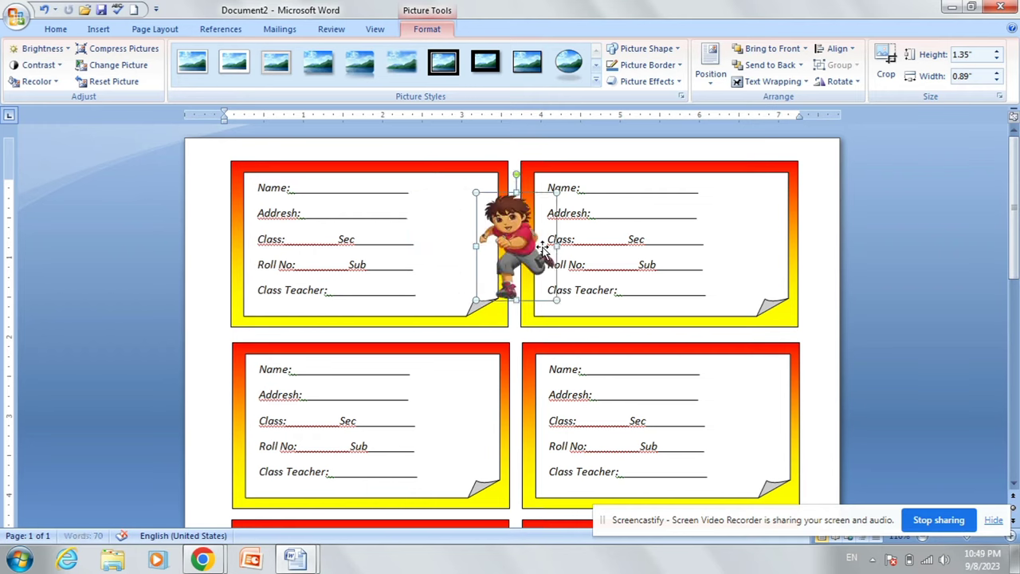
mouse_move(543, 248)
left_mouse_down()
mouse_move(475, 238)
mouse_move(468, 254)
left_mouse_up()
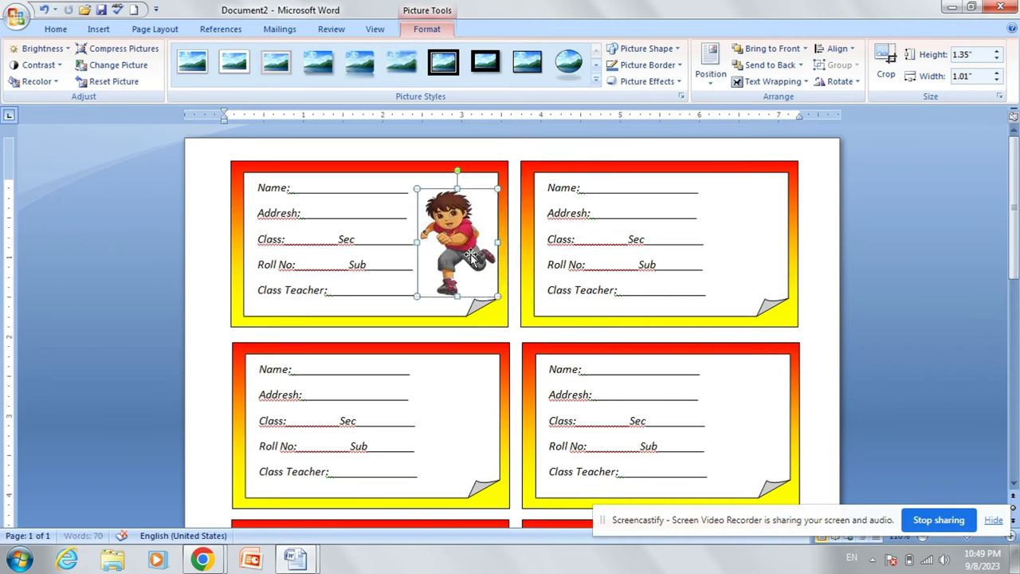
left_click_drag(456, 186, 456, 179)
left_click_drag(456, 239, 455, 244)
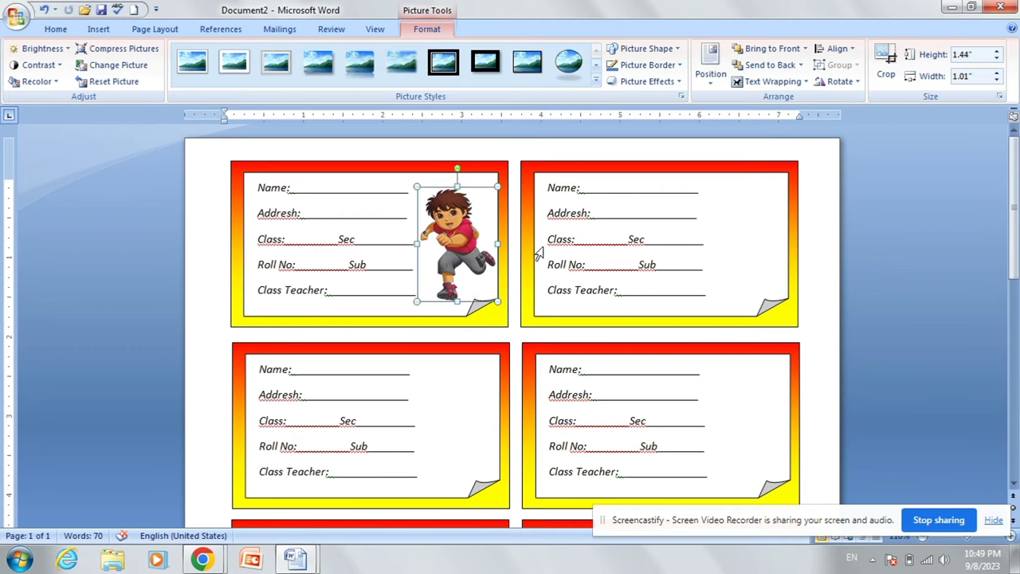
Clear the selection and bring up the Insert Picture dialog again.
left_click(564, 252)
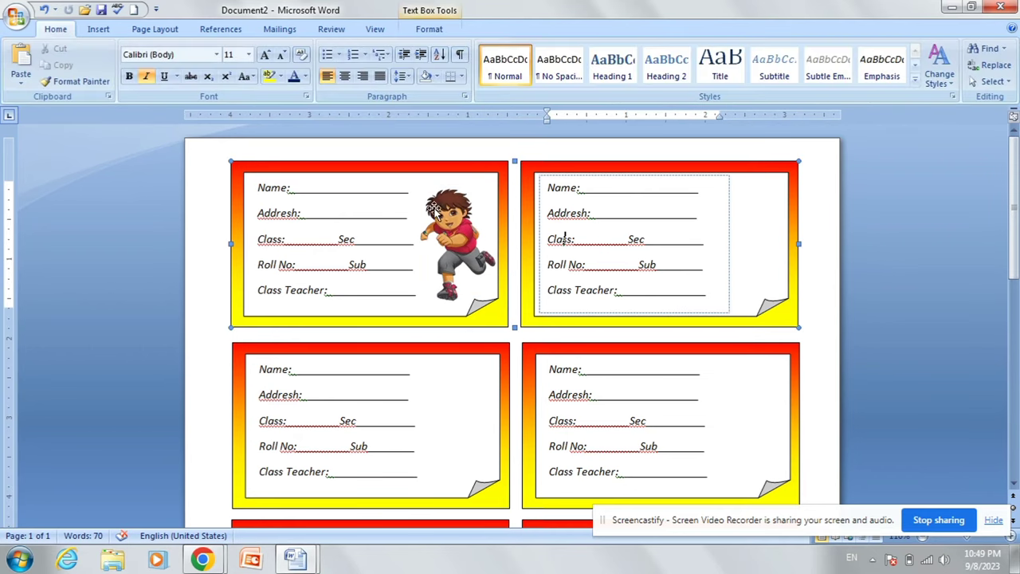
left_click(346, 146)
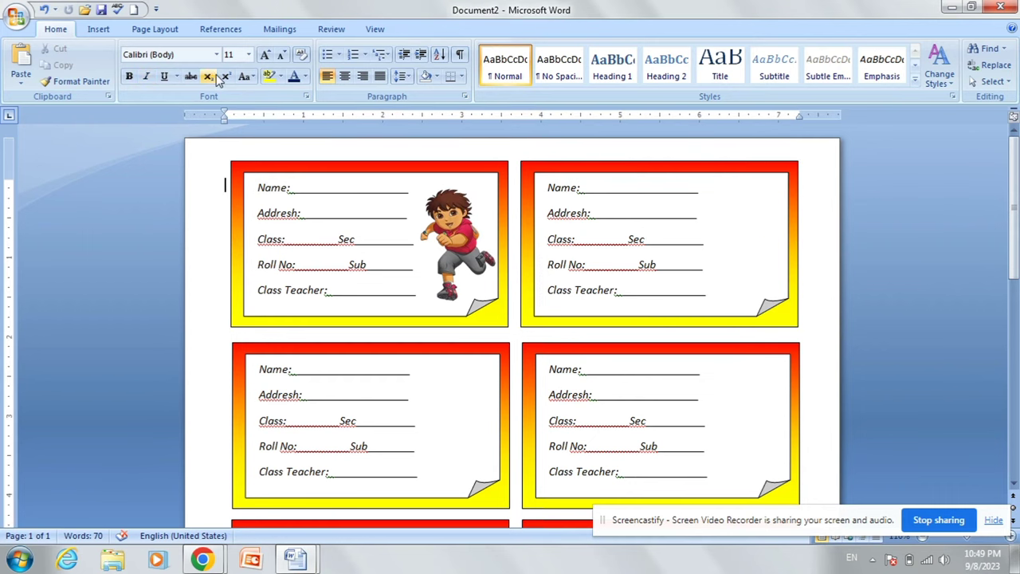
left_click(100, 30)
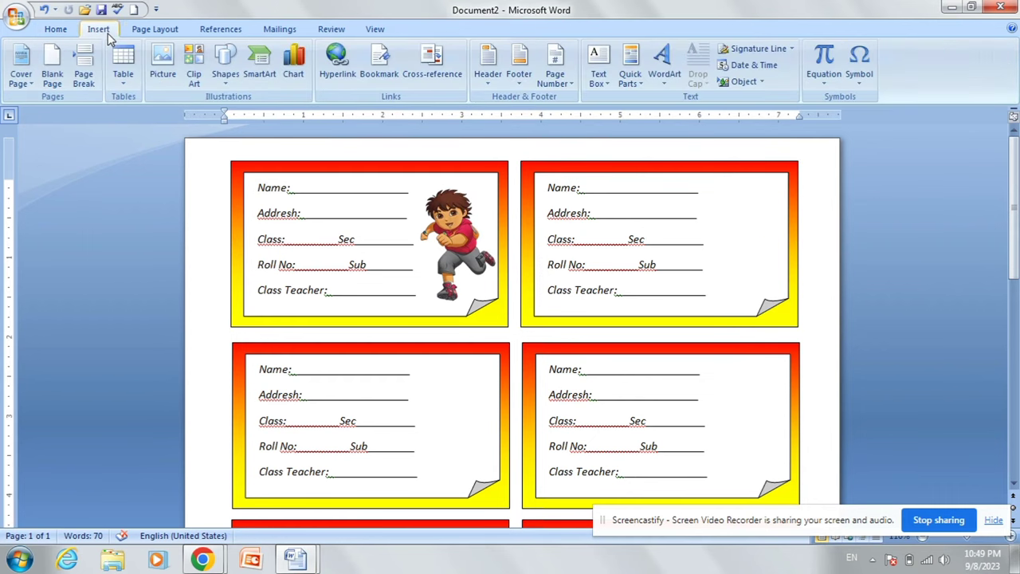
left_click(162, 62)
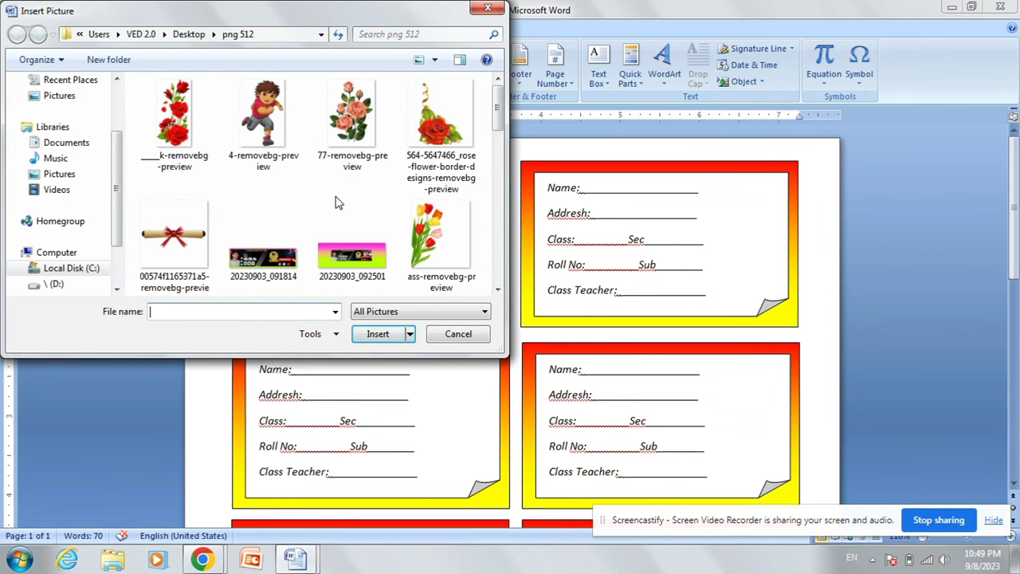
Insert the kk2 anime character image from the Desktop's phull folder.
scroll(500, 113, "down", 3)
scroll(500, 113, "up", 3)
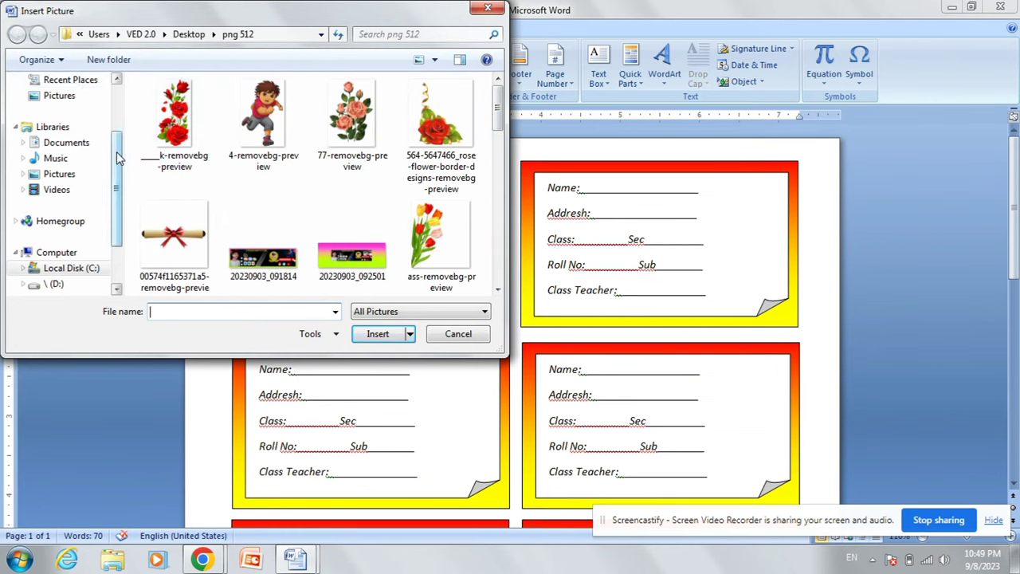
scroll(115, 159, "up", 2)
left_click(60, 110)
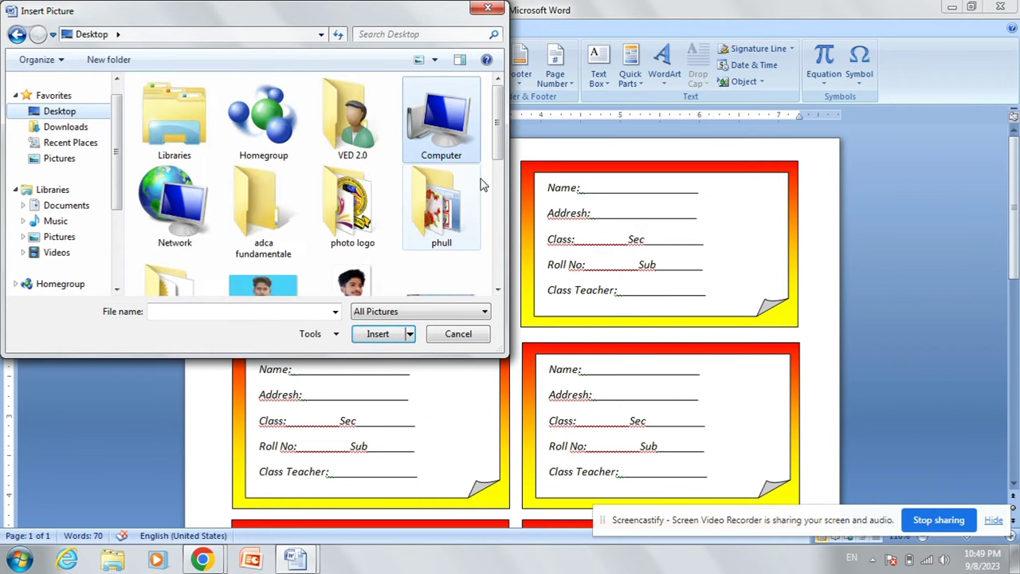
double_click(444, 199)
scroll(383, 137, "down", 2)
scroll(374, 185, "down", 3)
scroll(375, 216, "down", 3)
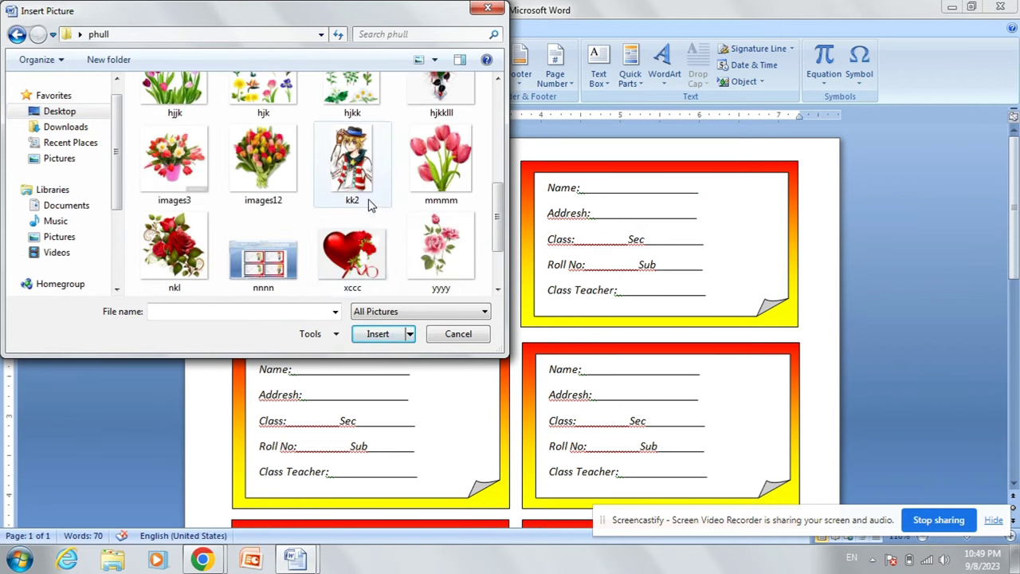
scroll(372, 203, "up", 2)
left_click(355, 219)
left_click(378, 333)
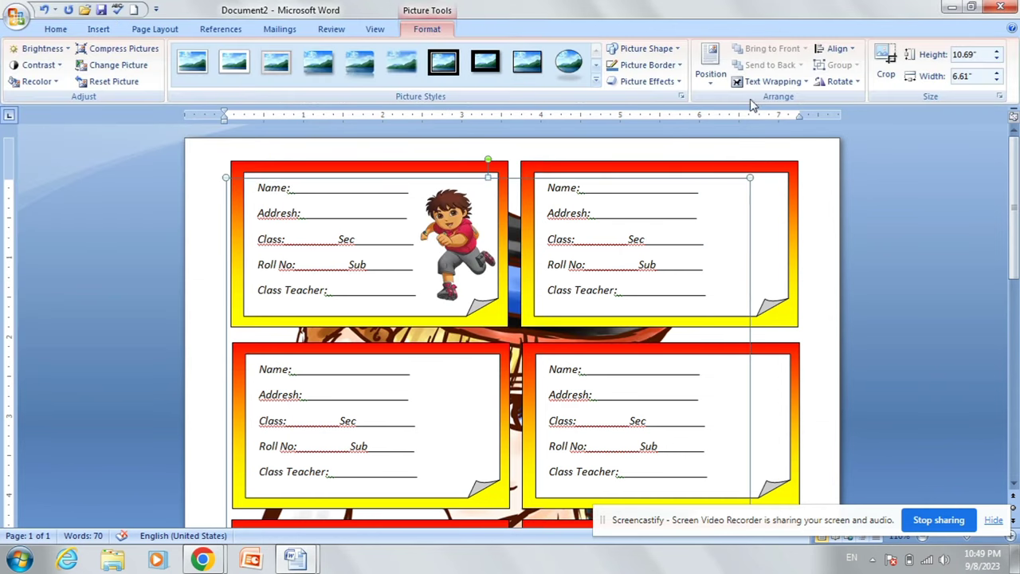
Float kk2 in front of text, resized to 1.47" by 0.96" inside the top-right card.
left_click(771, 81)
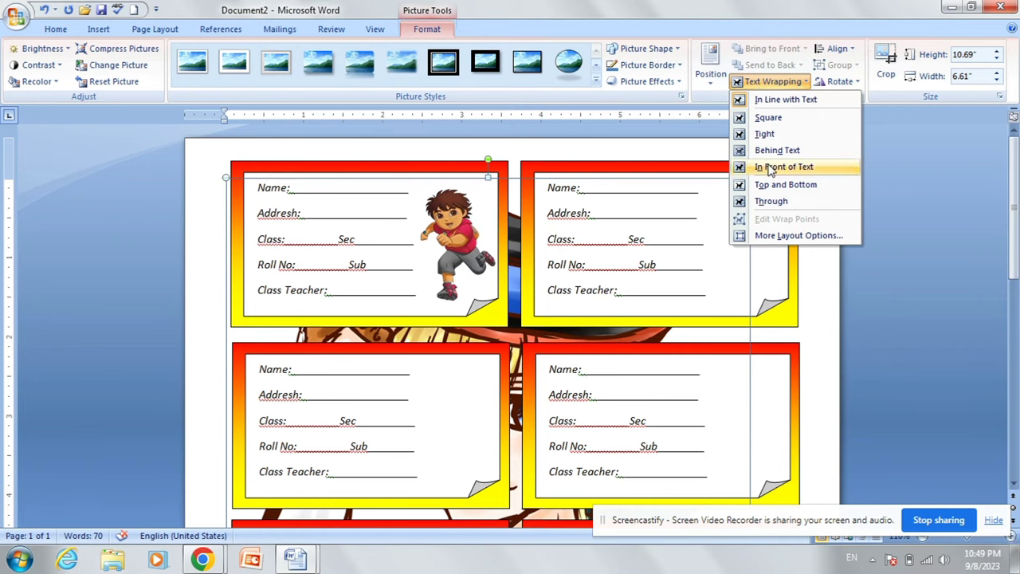
left_click(769, 168)
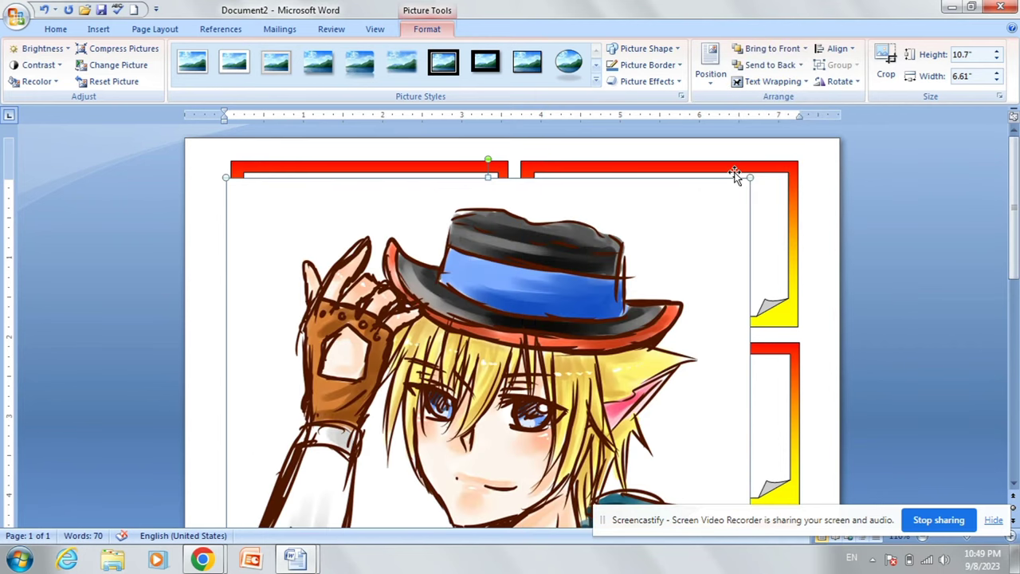
left_click_drag(749, 178, 605, 410)
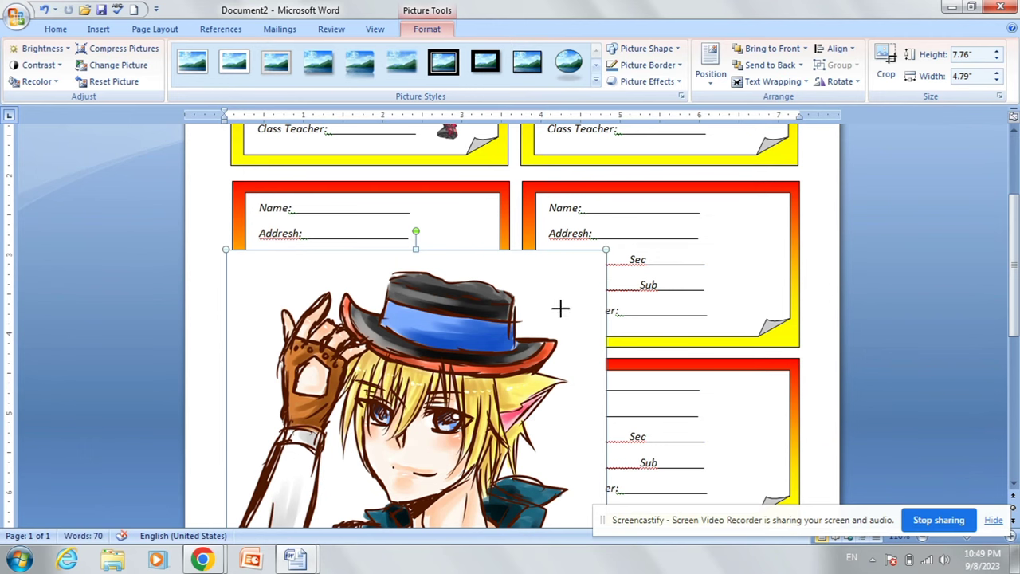
left_click_drag(560, 308, 484, 442)
mouse_move(451, 478)
left_mouse_down()
mouse_move(677, 263)
mouse_move(699, 227)
left_mouse_up()
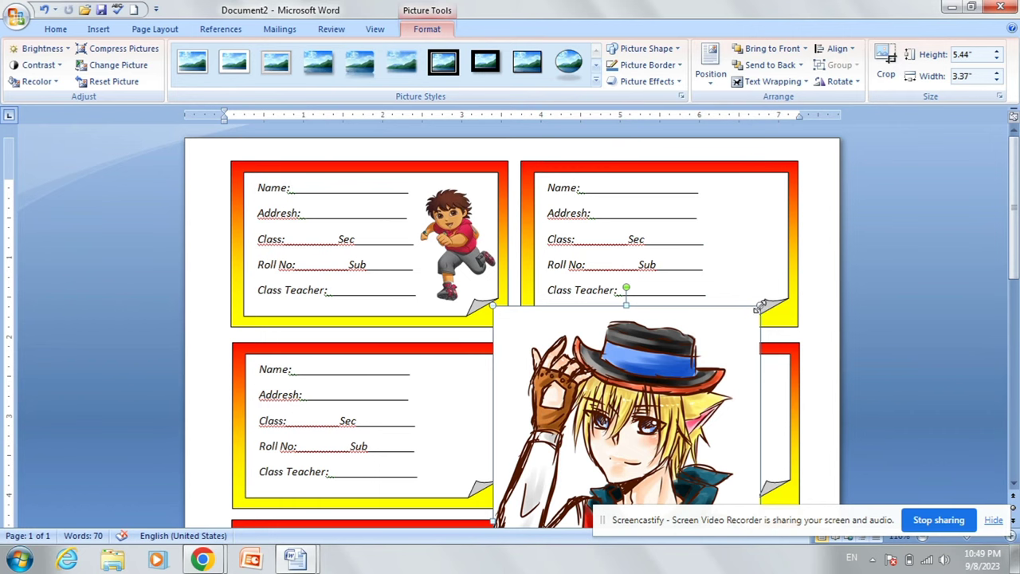
mouse_move(760, 306)
left_mouse_down()
mouse_move(654, 474)
mouse_move(757, 201)
mouse_move(788, 156)
mouse_move(731, 295)
left_mouse_up()
mouse_move(694, 333)
left_mouse_down()
mouse_move(743, 280)
mouse_move(684, 322)
mouse_move(742, 236)
left_mouse_up()
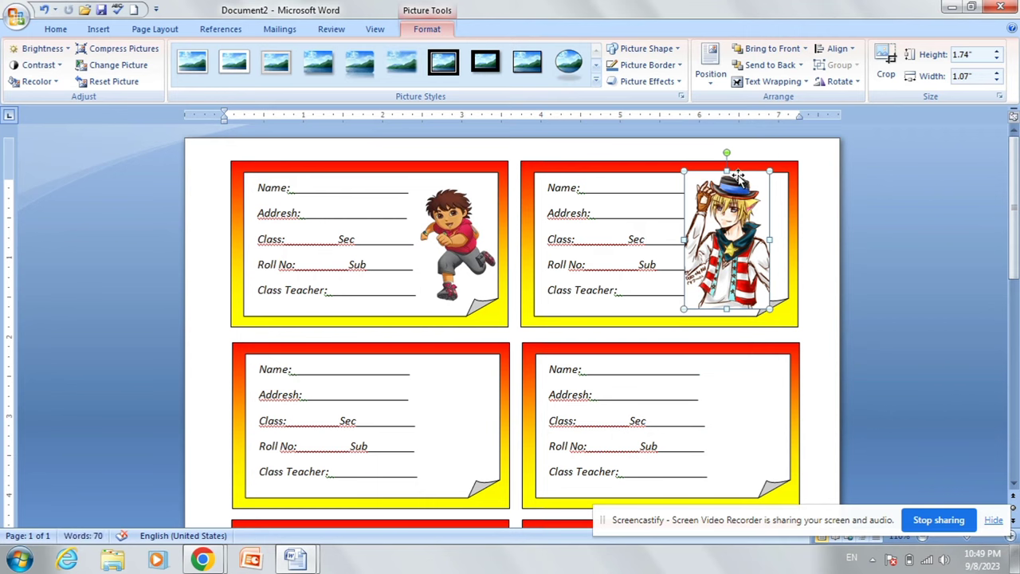
mouse_move(726, 168)
left_mouse_down()
mouse_move(730, 225)
mouse_move(731, 191)
left_mouse_up()
left_click_drag(732, 237, 748, 222)
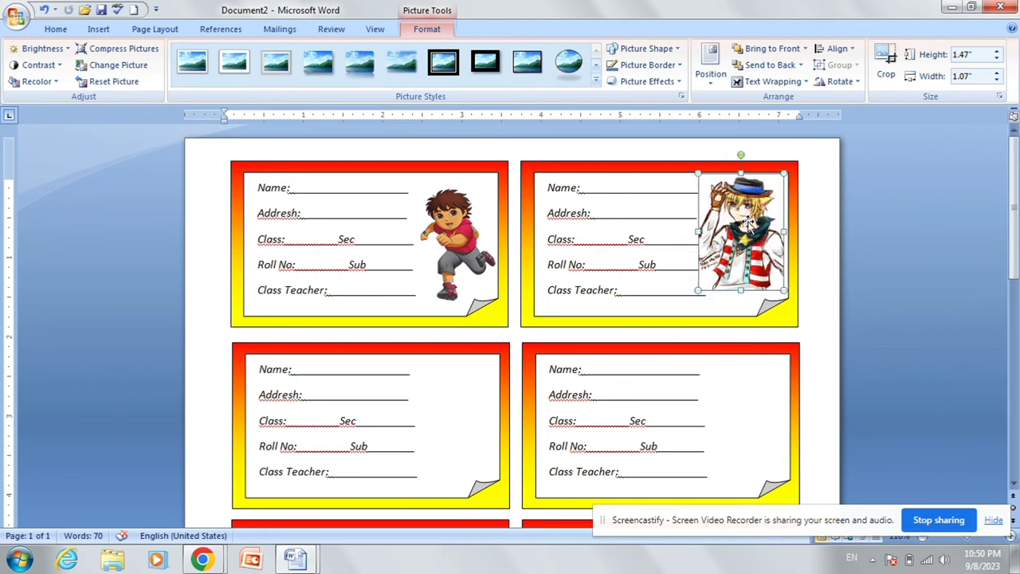
left_click_drag(781, 249, 785, 250)
left_click(750, 338)
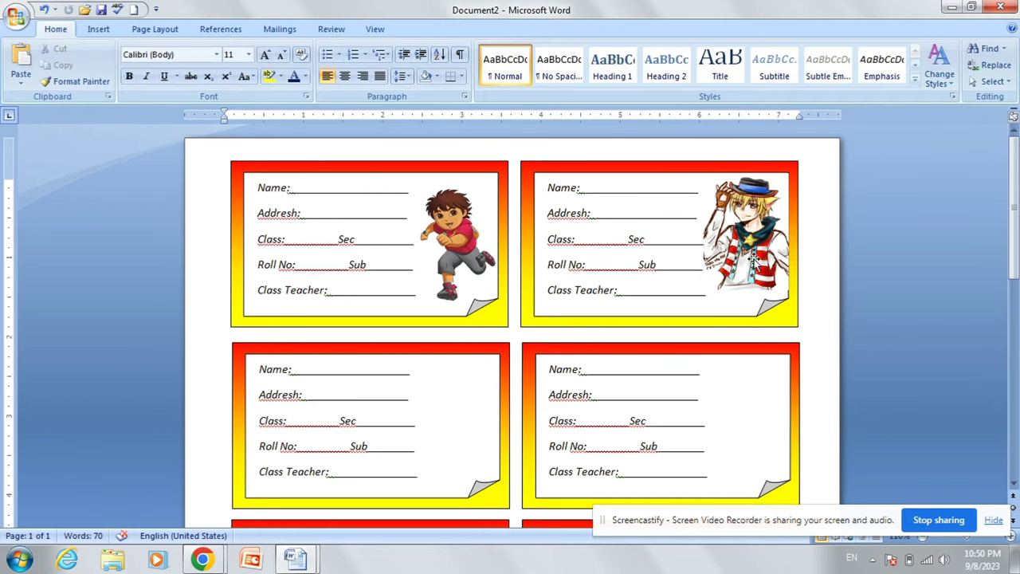
left_click(748, 286)
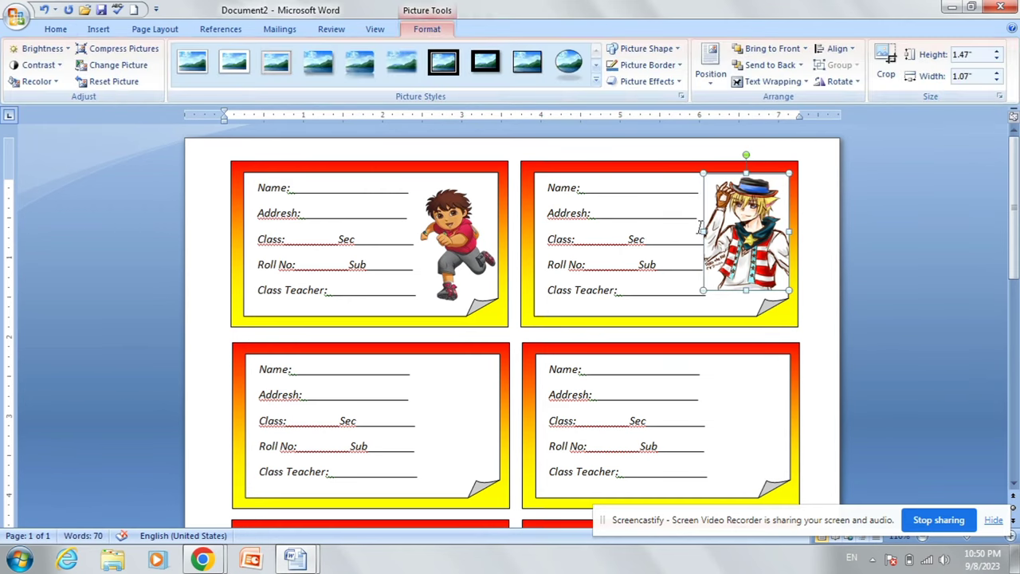
left_click_drag(705, 231, 715, 231)
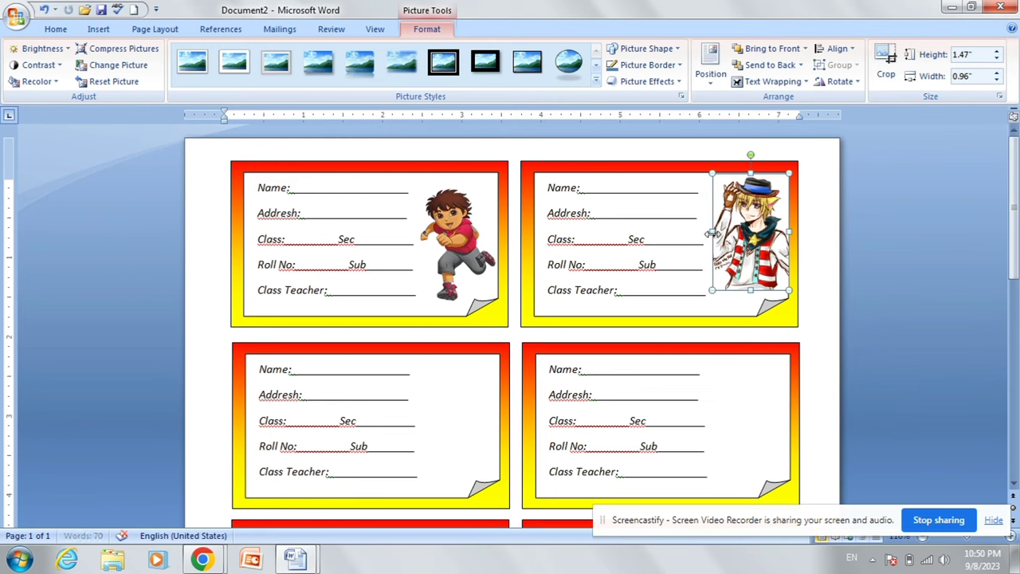
left_click(768, 315)
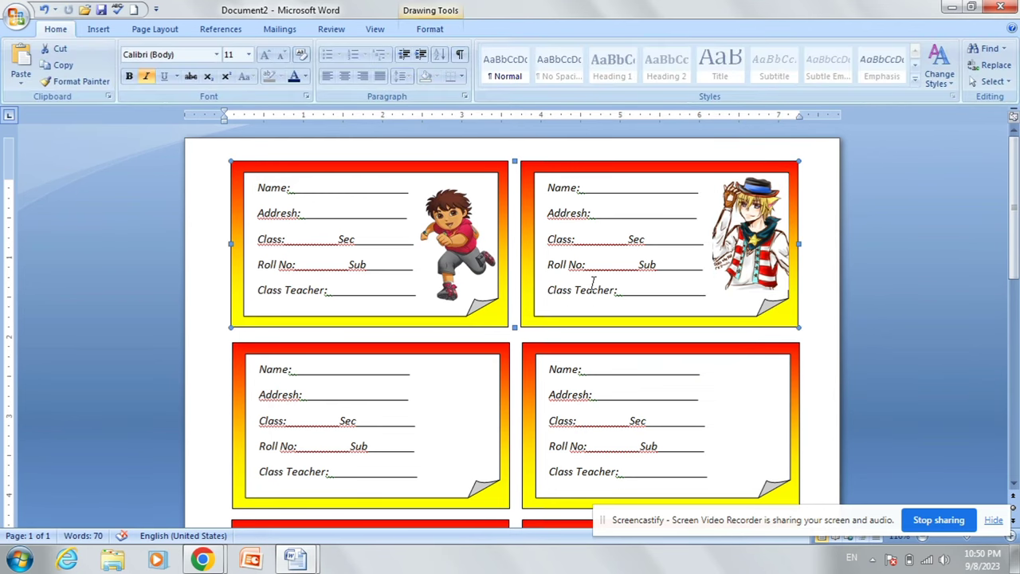
Insert the Saraswati picture download_1 from the Desktop's png 512 folder.
left_click(99, 30)
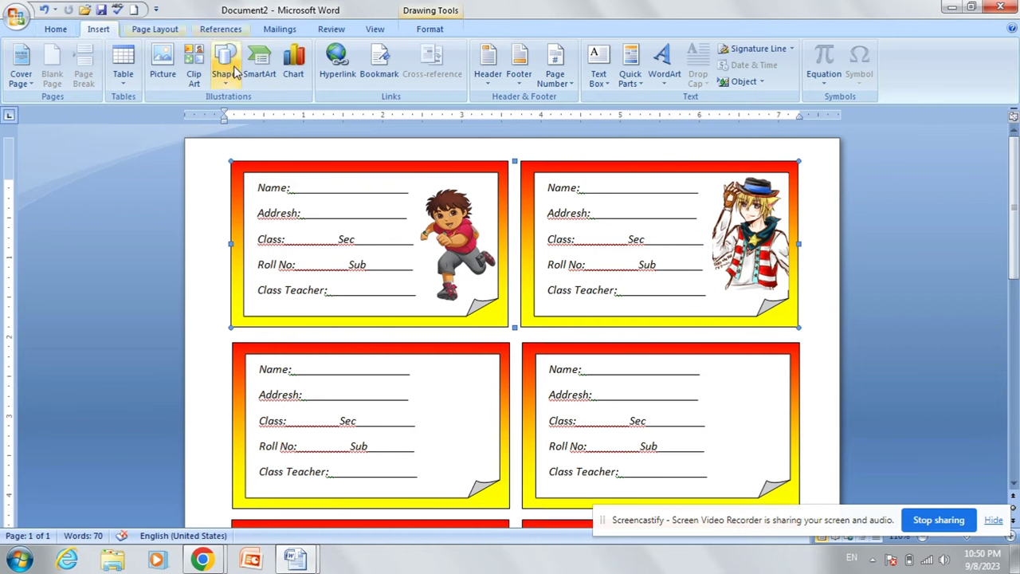
left_click(163, 62)
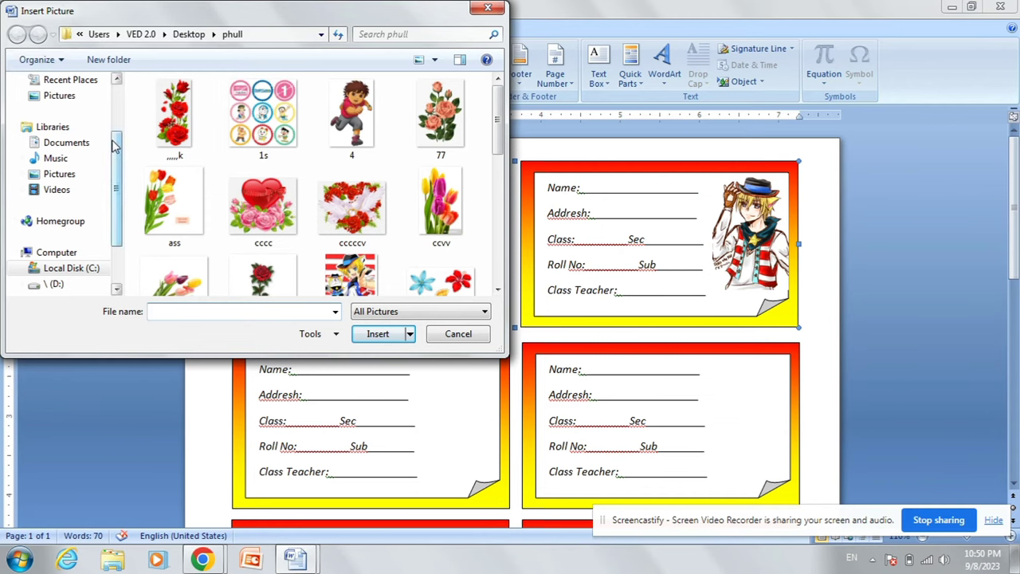
scroll(103, 119, "up", 2)
left_click(71, 134)
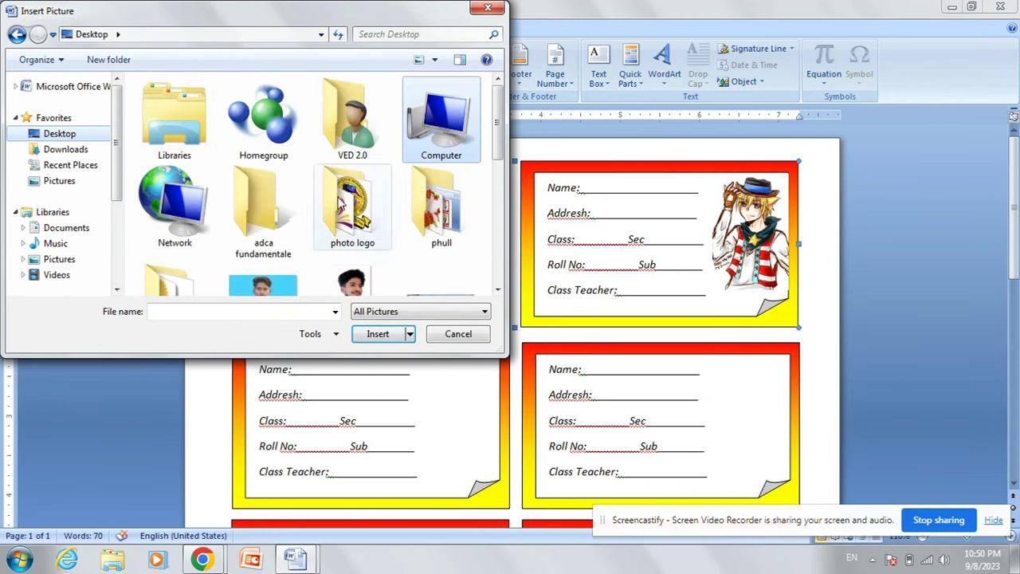
scroll(236, 184, "down", 3)
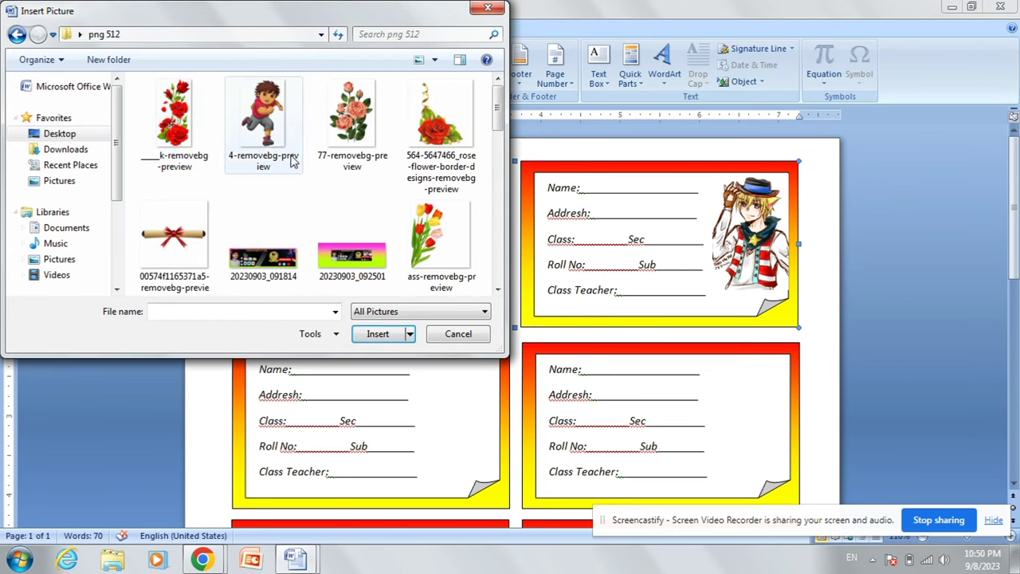
scroll(334, 199, "down", 5)
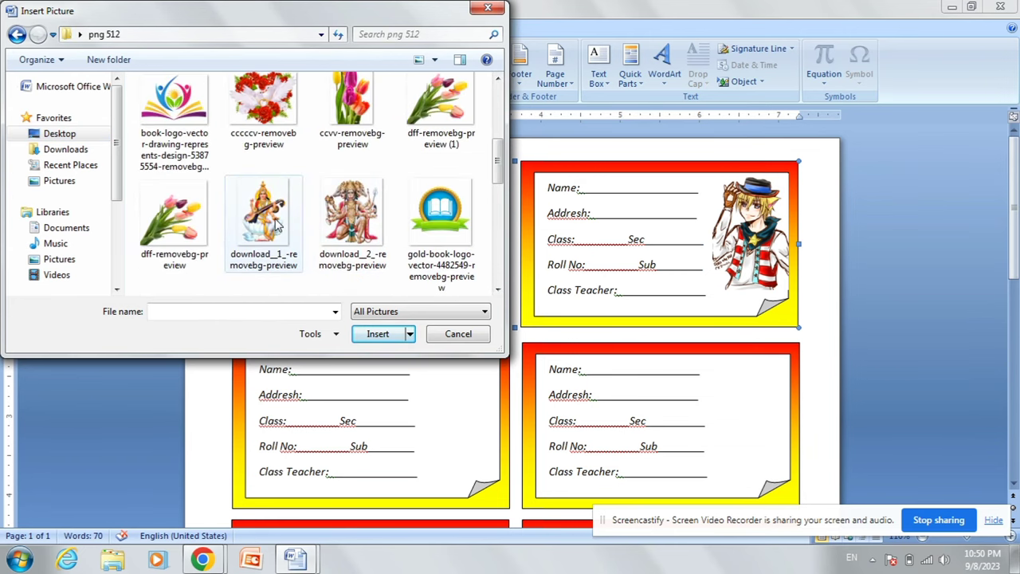
scroll(342, 211, "up", 1)
scroll(349, 173, "up", 2)
scroll(335, 183, "down", 2)
scroll(302, 207, "down", 2)
scroll(281, 231, "down", 3)
scroll(295, 211, "down", 2)
scroll(271, 207, "up", 2)
scroll(275, 199, "up", 4)
left_click(274, 169)
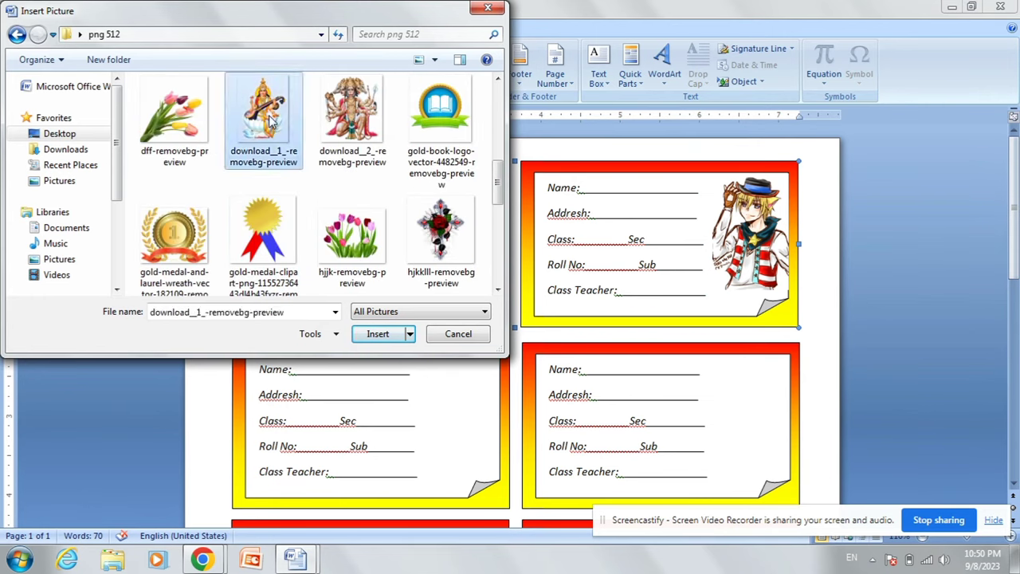
left_click(377, 334)
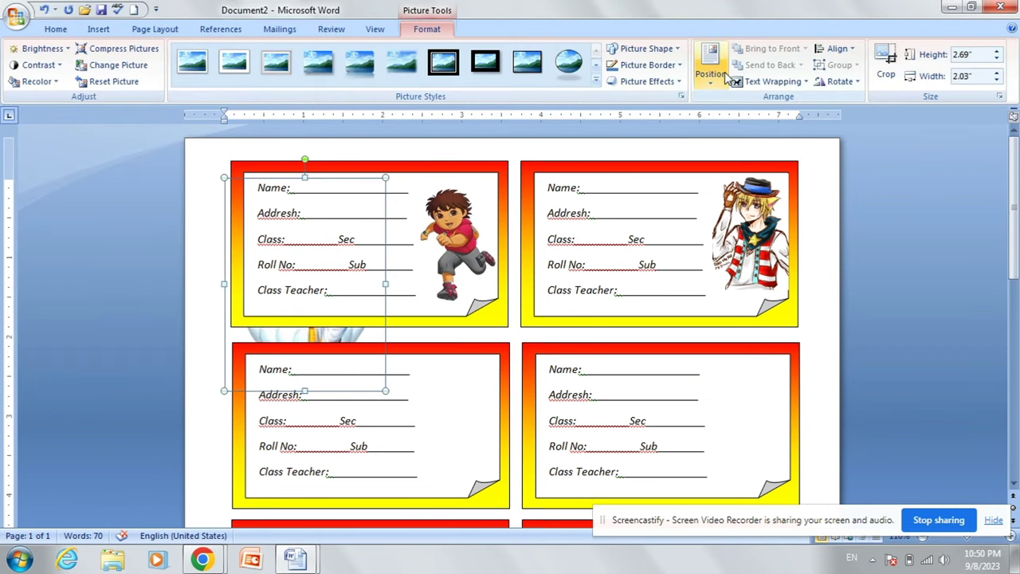
Float the Saraswati picture in front of text, shrunk to 1.65" by 1.25" in the lower-left card.
left_click(755, 82)
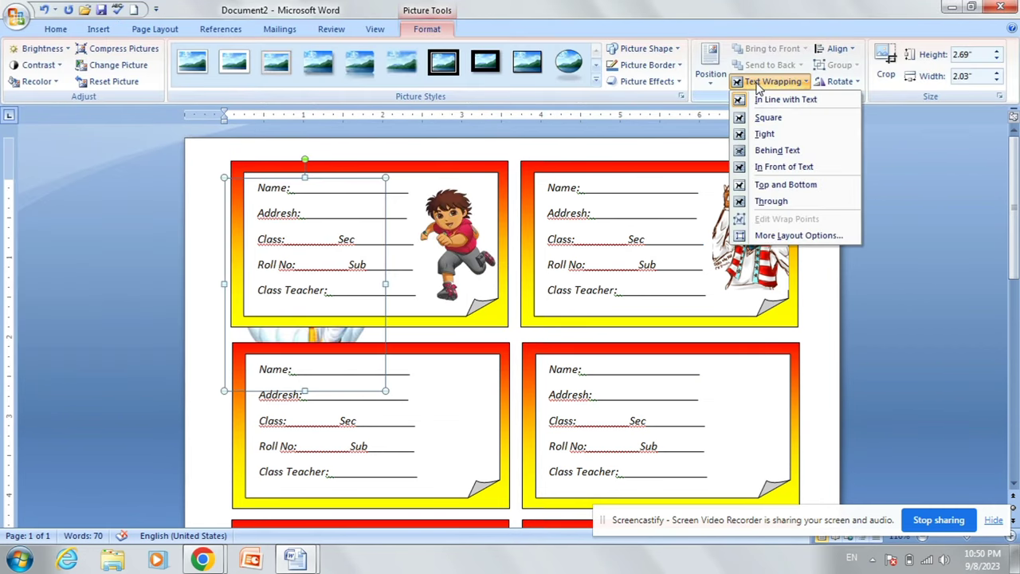
left_click(784, 167)
left_click_drag(385, 177, 354, 218)
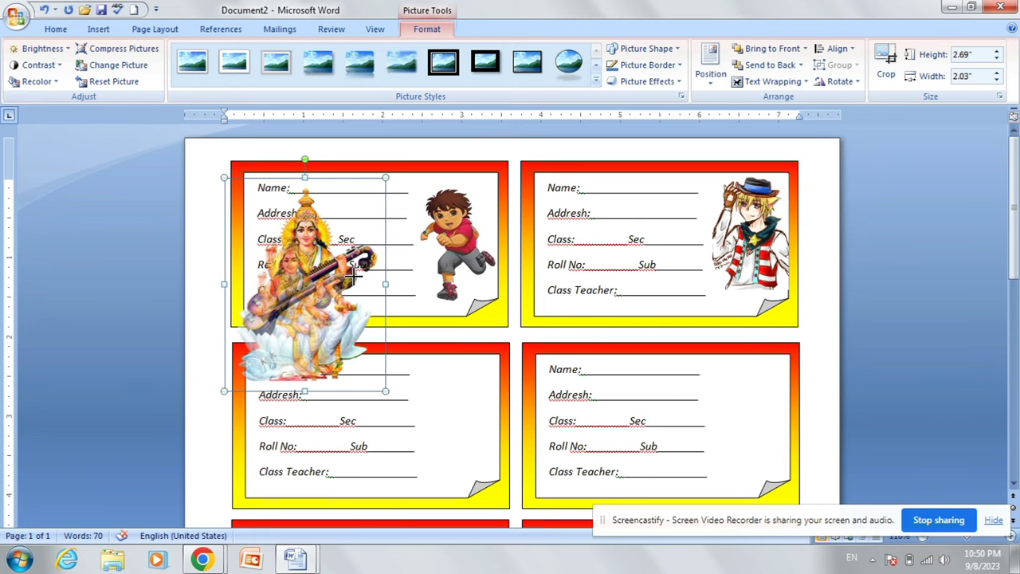
left_click_drag(297, 310, 457, 415)
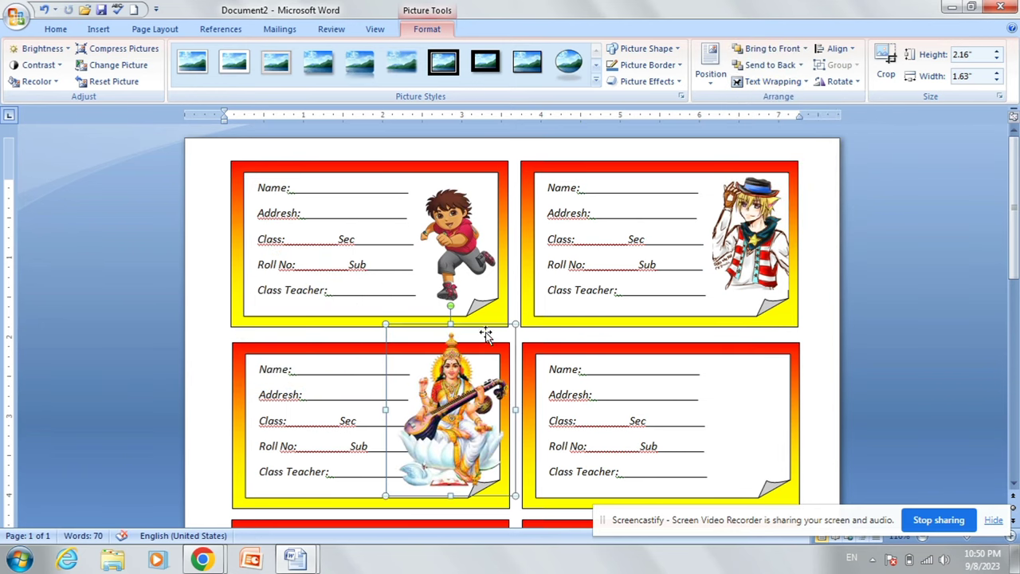
left_click_drag(515, 322, 485, 365)
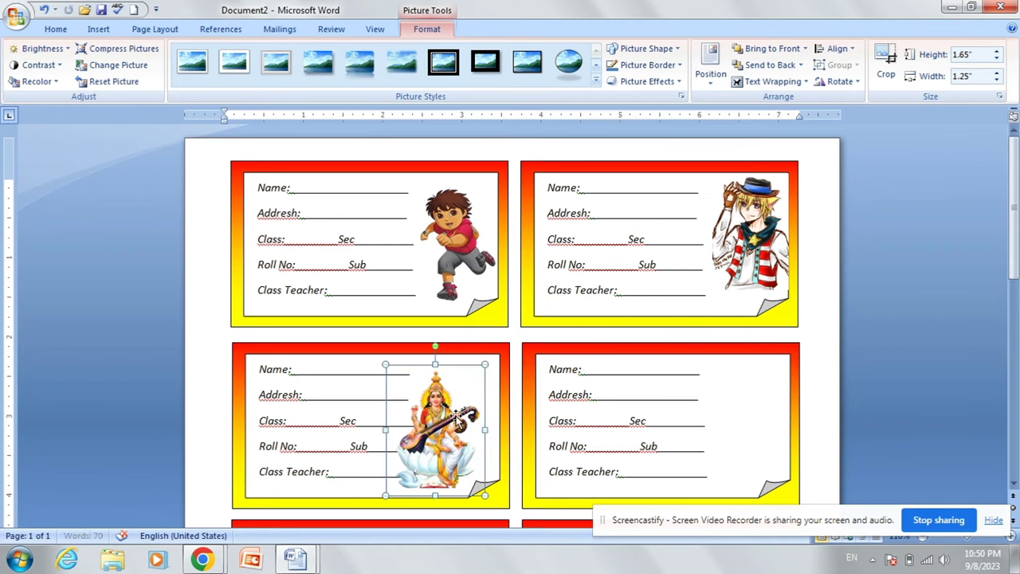
left_click_drag(440, 448, 466, 436)
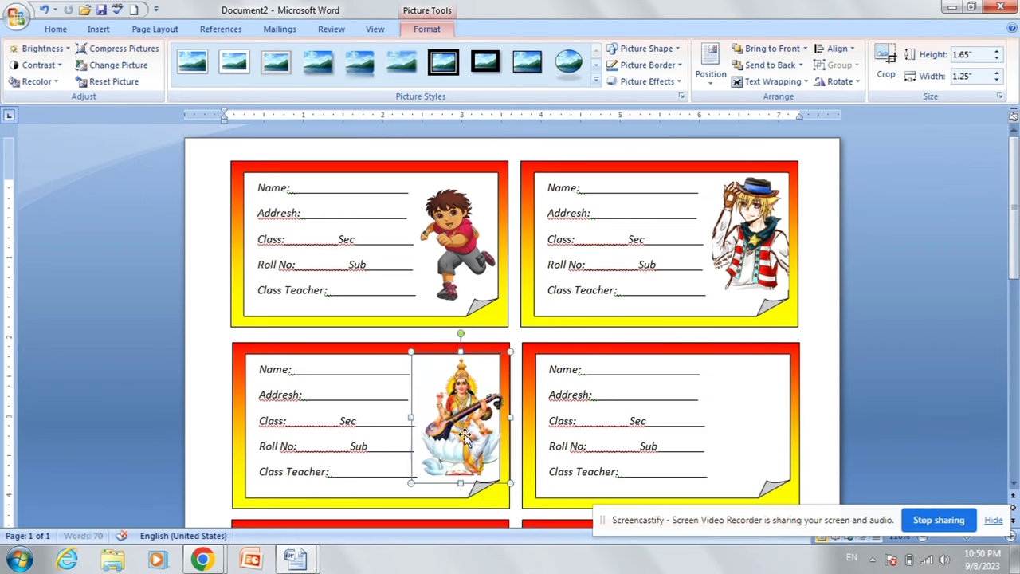
key("Left")
key("Left")
key("Left")
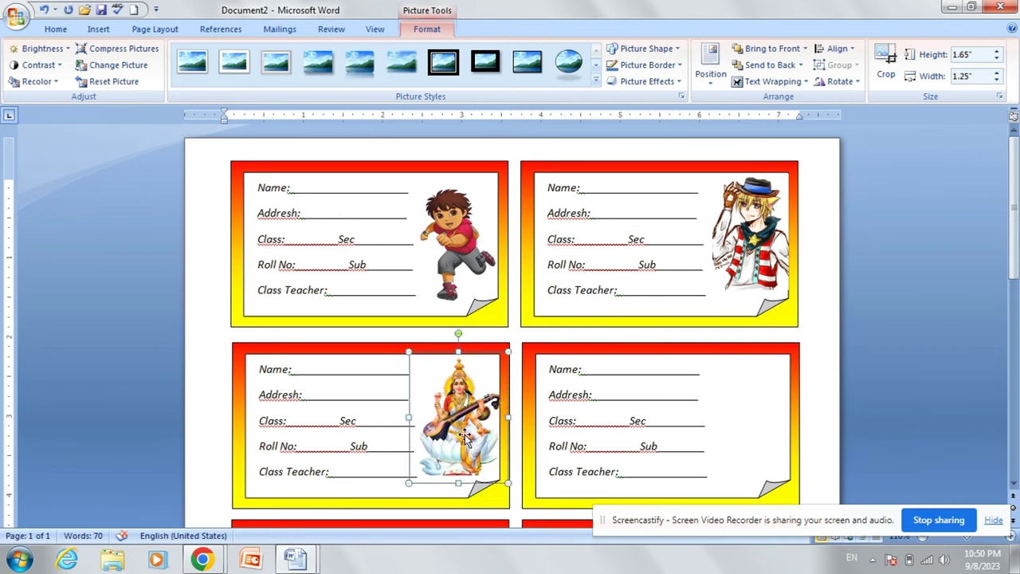
key("Left")
key("Left")
key("Left")
left_click(535, 430)
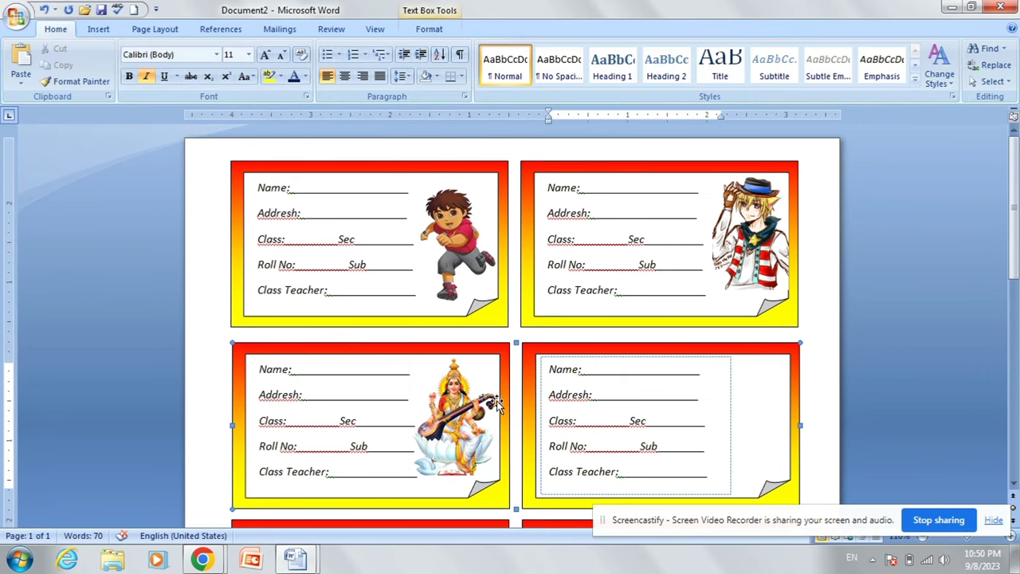
Insert the Ganesha picture images_11.
left_click(112, 30)
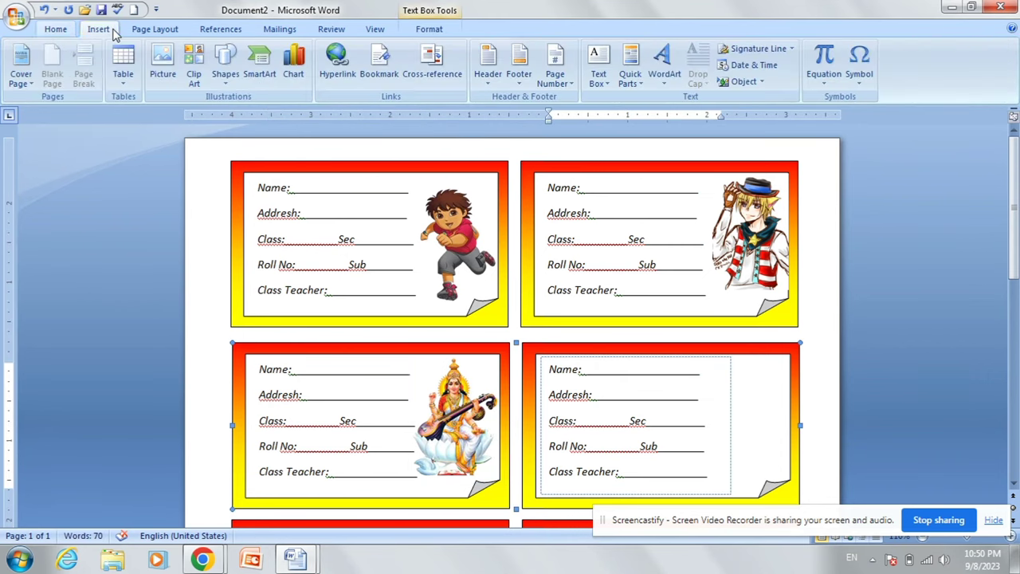
left_click(756, 396)
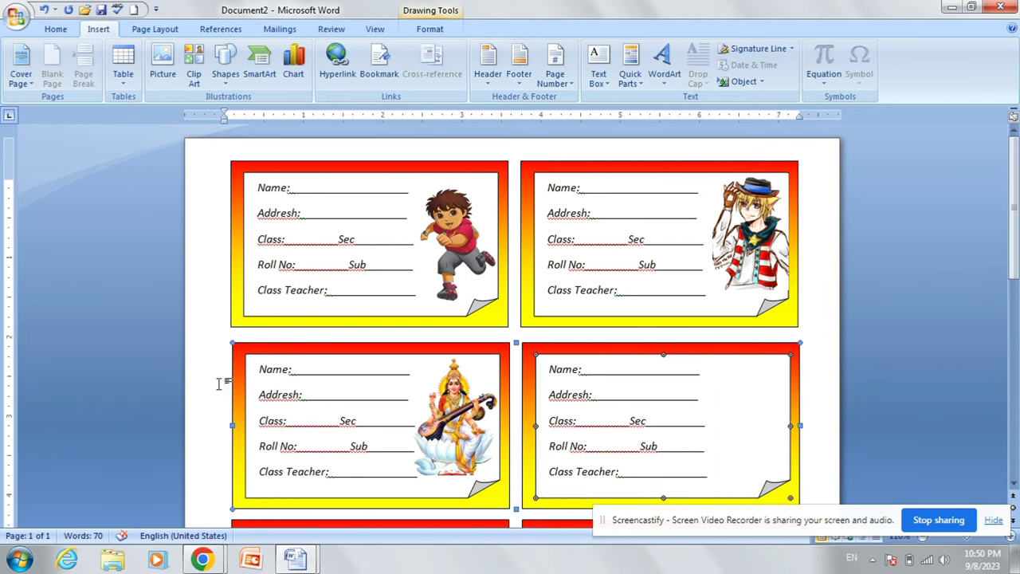
key("ctrl+a")
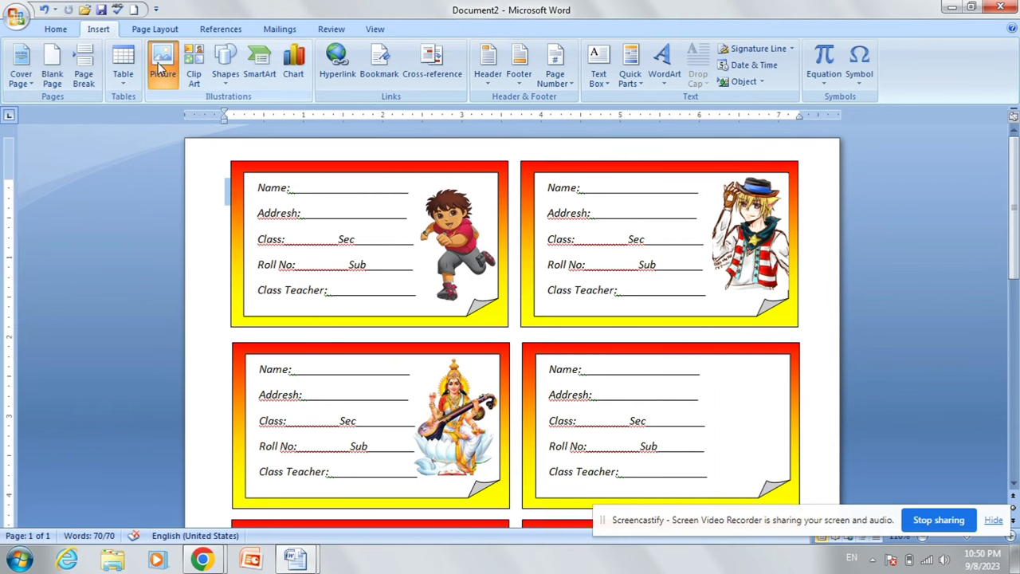
left_click(162, 62)
scroll(480, 115, "down", 2)
scroll(480, 116, "down", 3)
scroll(480, 116, "down", 3)
scroll(495, 243, "down", 1)
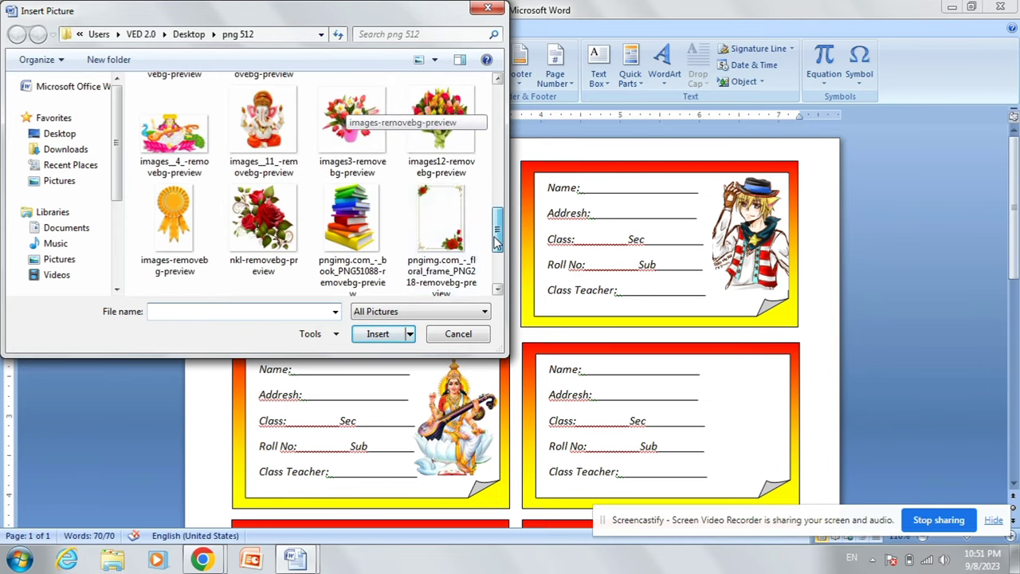
left_click(263, 123)
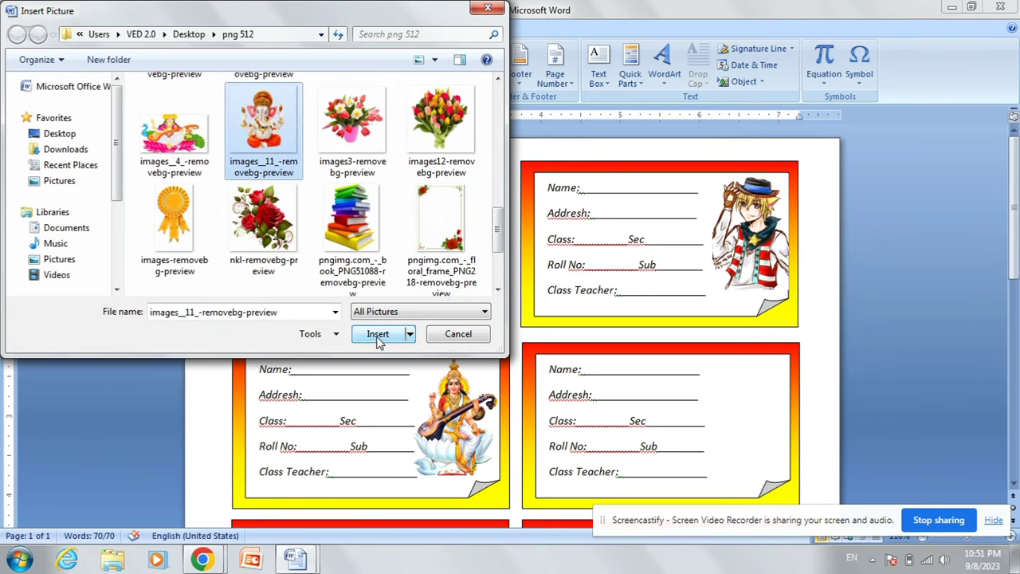
left_click(380, 335)
Float the Ganesha picture in front of text, shrunk to 1.61" square at the card's right side.
left_click(741, 482)
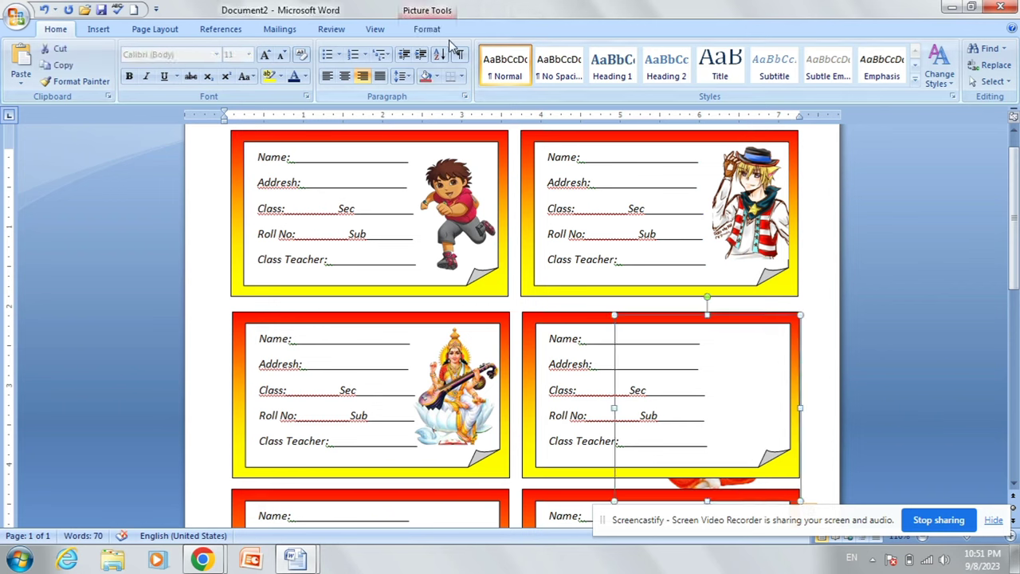
left_click(430, 30)
left_click(745, 82)
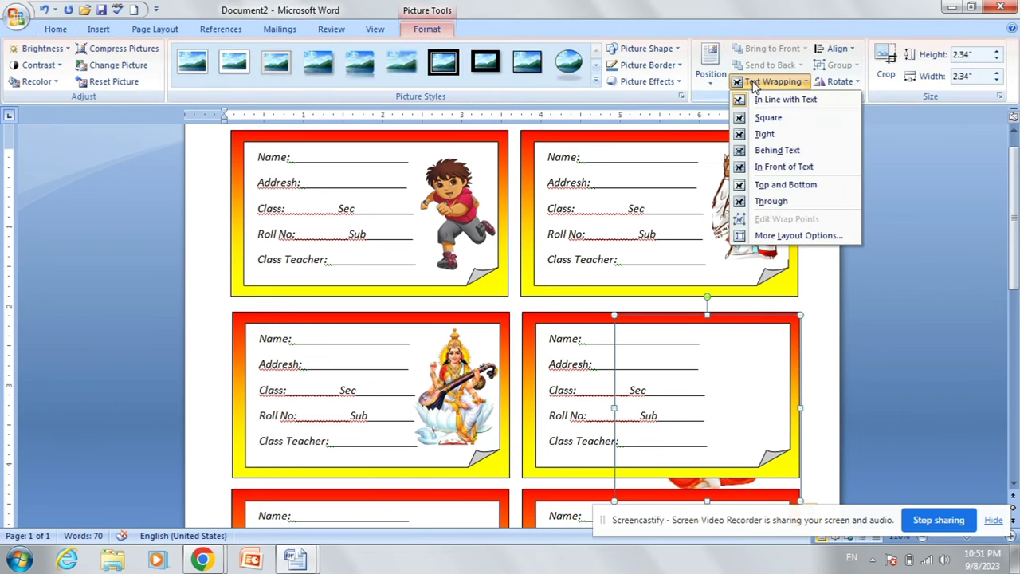
left_click(764, 167)
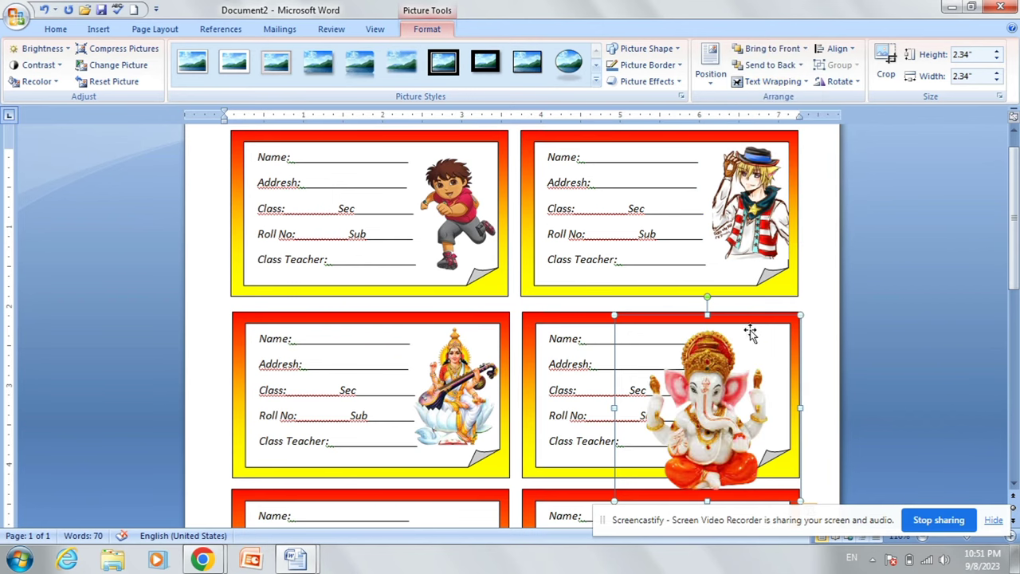
left_click_drag(802, 316, 742, 372)
left_click_drag(697, 422, 767, 386)
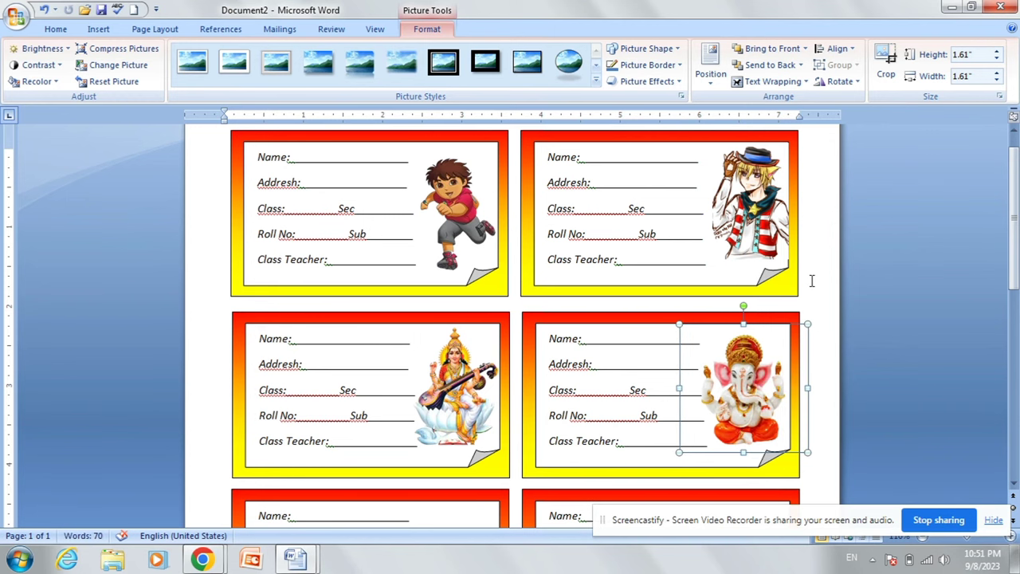
left_click(811, 281)
Reopen the Insert Picture dialog and choose the rose picture file.
scroll(524, 282, "down", 1)
scroll(498, 288, "down", 2)
scroll(498, 288, "up", 1)
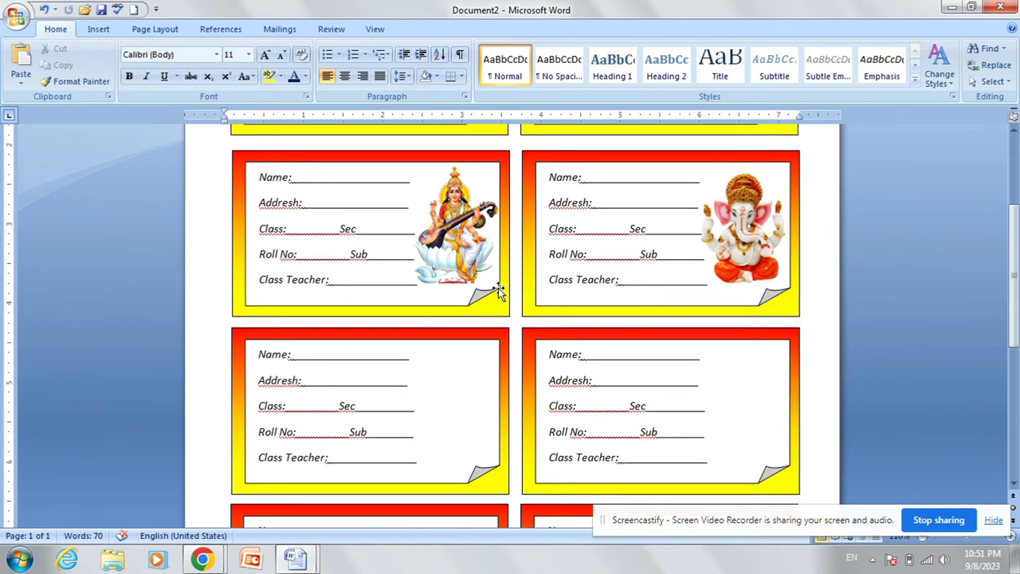
left_click(100, 30)
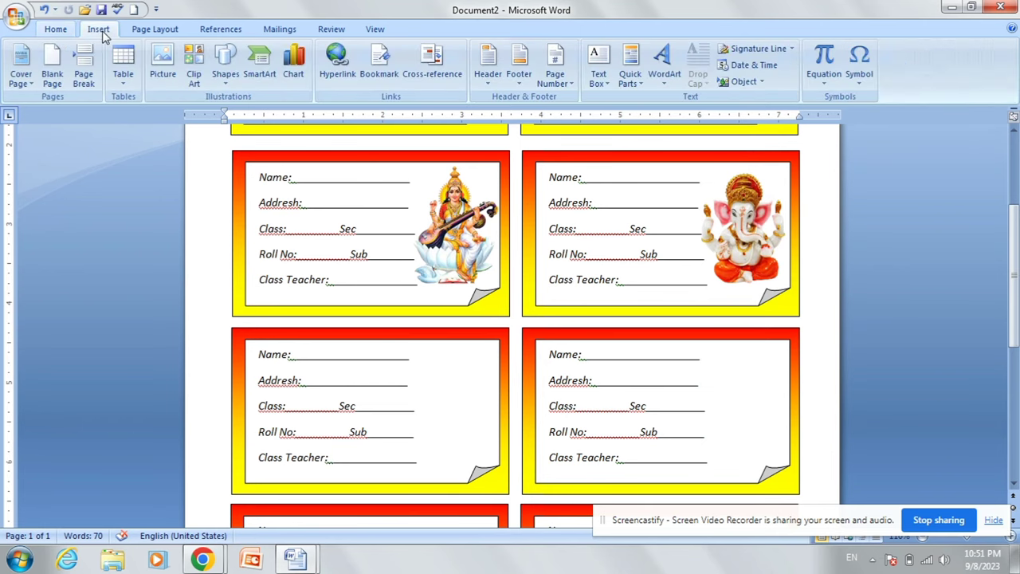
left_click(168, 67)
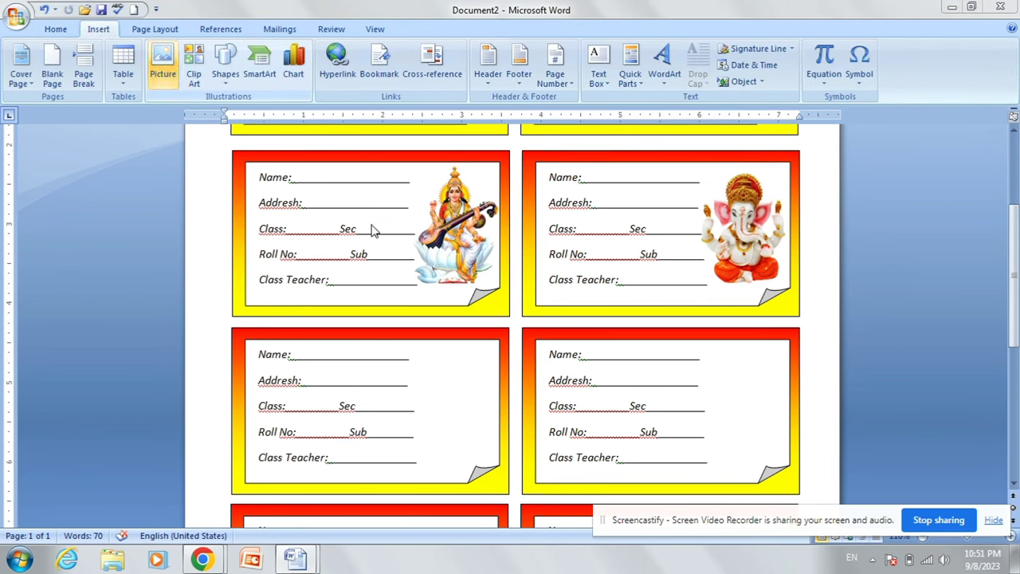
left_click(185, 128)
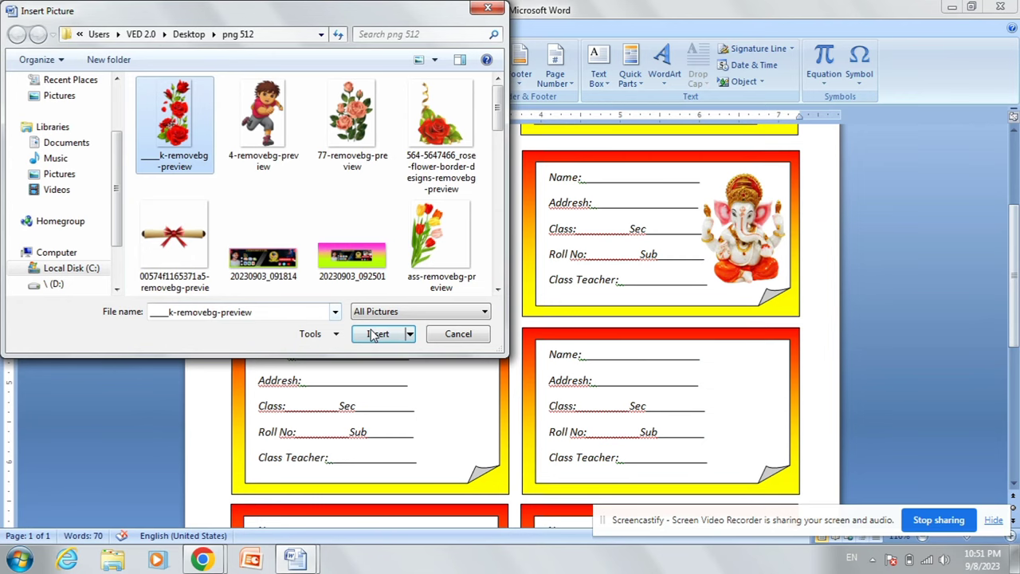
Insert the red rose picture and set its wrapping to In Front of Text.
left_click(373, 335)
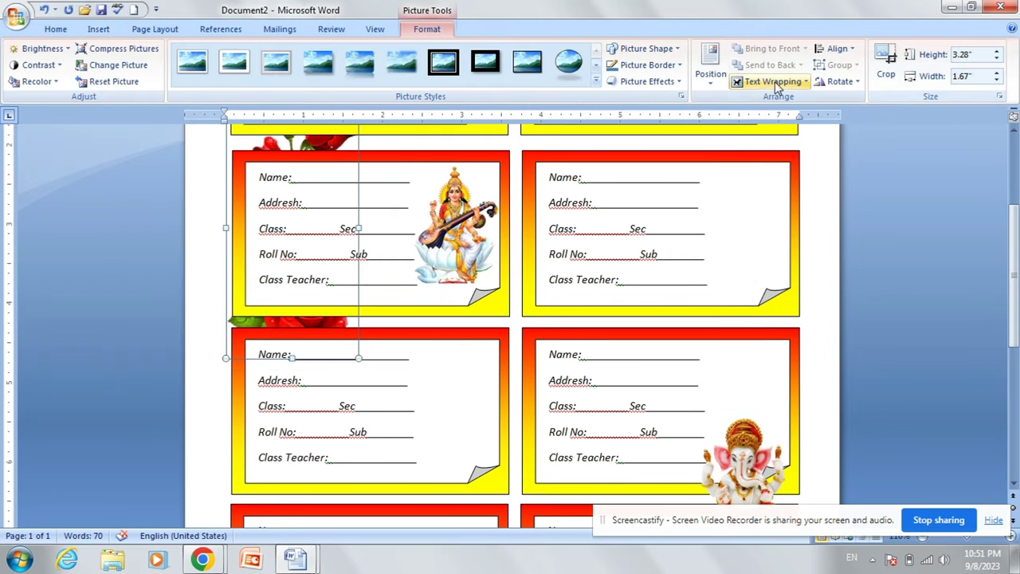
left_click(777, 83)
left_click(785, 166)
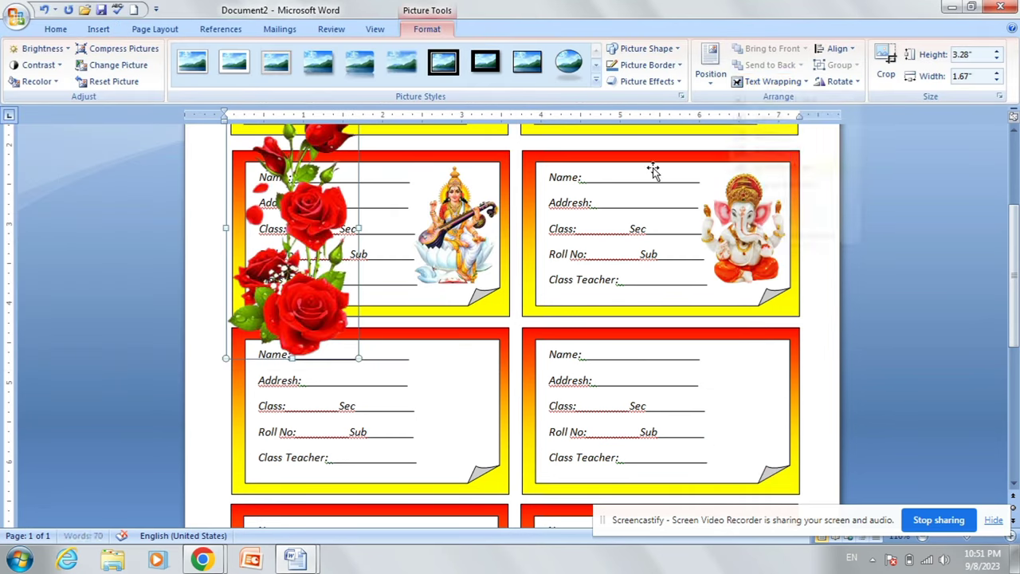
Move the rose into the third-row left card and shrink it to about 1.57" by 0.8".
left_click_drag(346, 174, 595, 330)
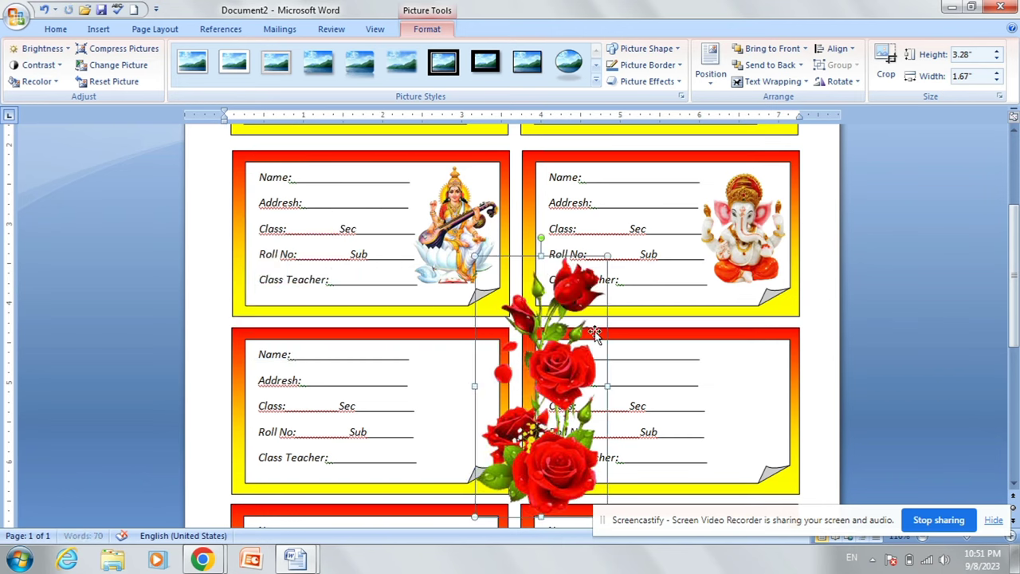
left_click_drag(607, 255, 538, 392)
left_click_drag(518, 438, 469, 387)
left_click(536, 408)
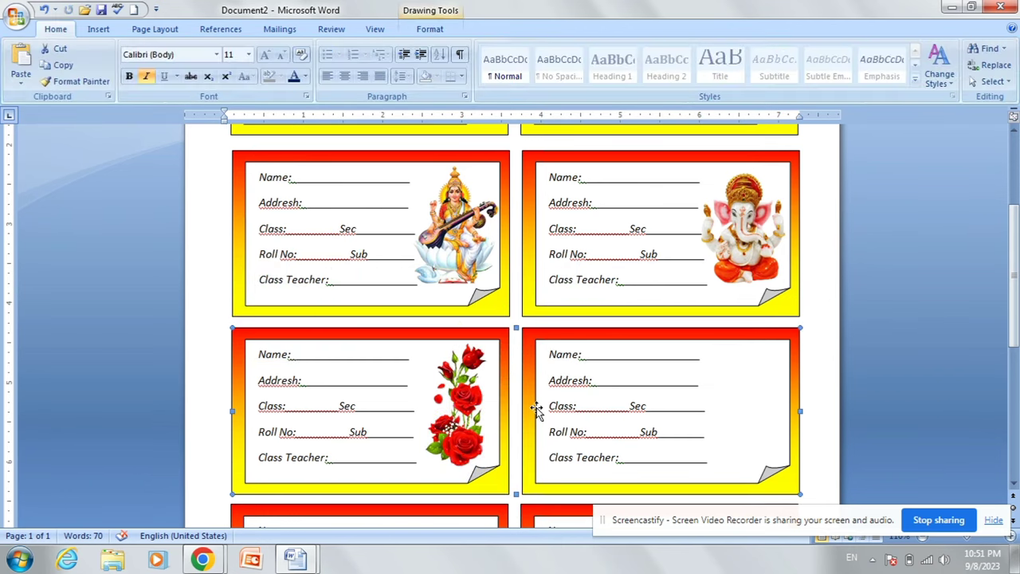
left_click(229, 280)
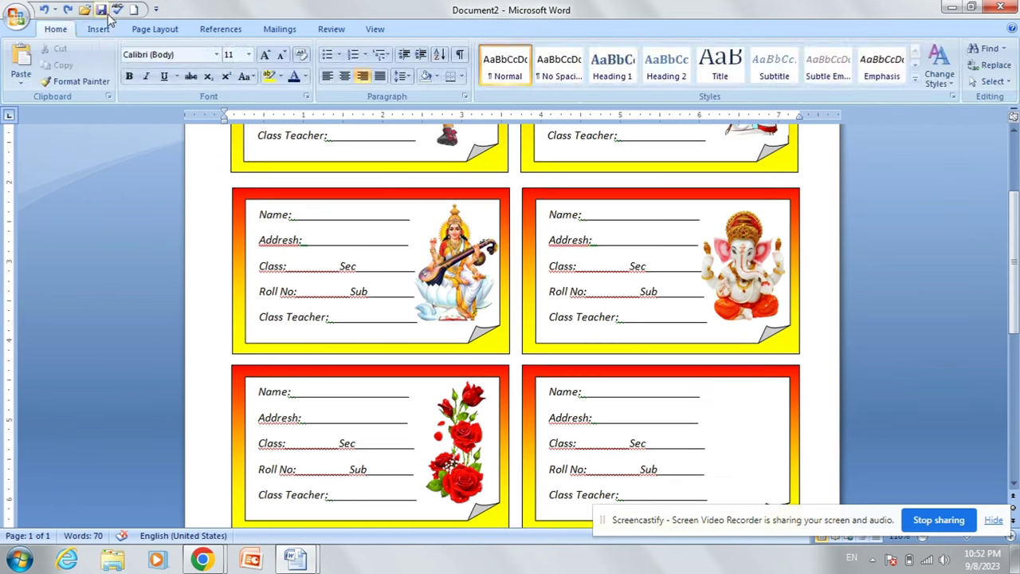
left_click(99, 29)
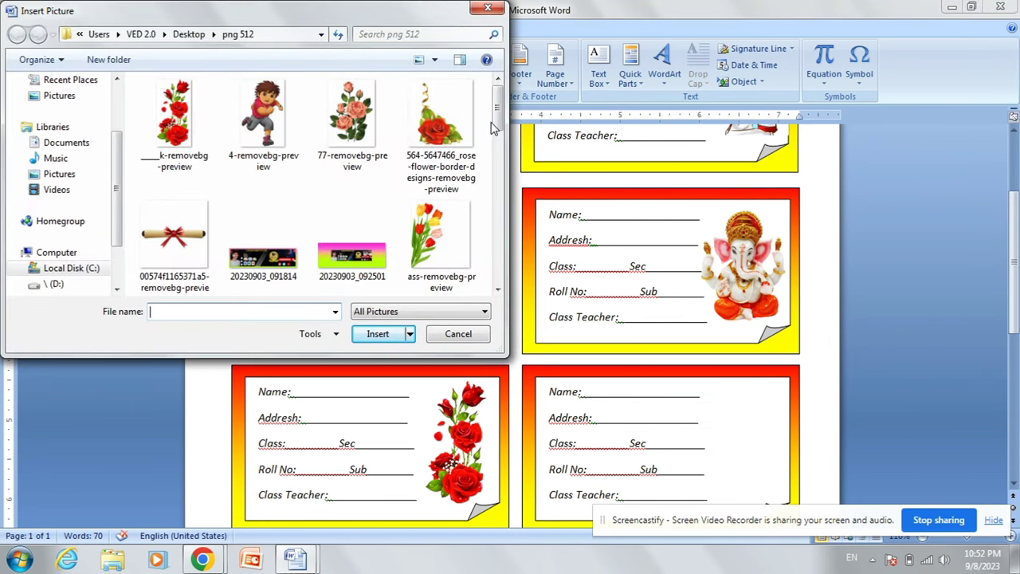
Insert the hjjk-removebg-preview tulip picture and set it In Front of Text.
left_click_drag(499, 117, 499, 201)
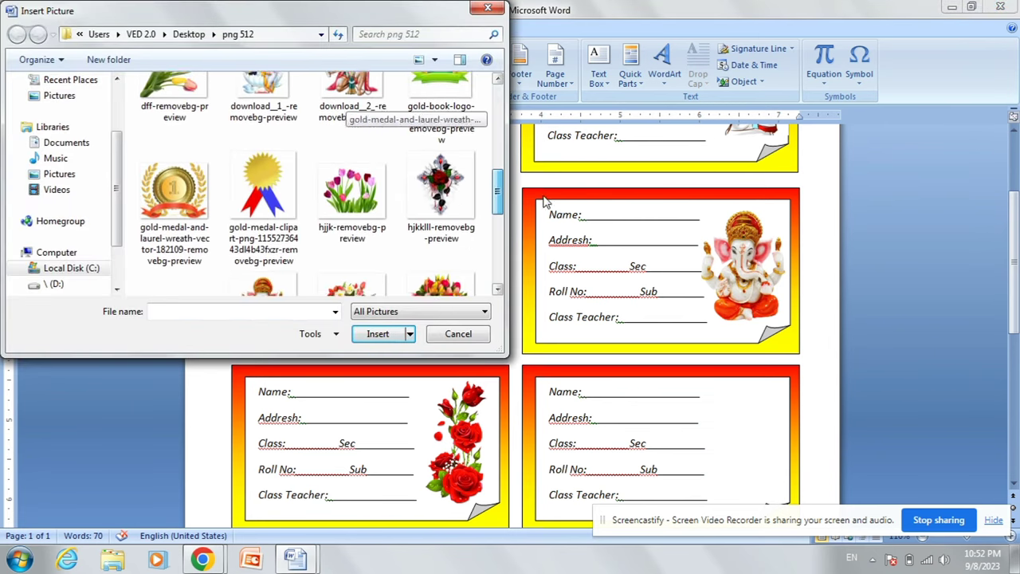
left_click(347, 202)
left_click(398, 334)
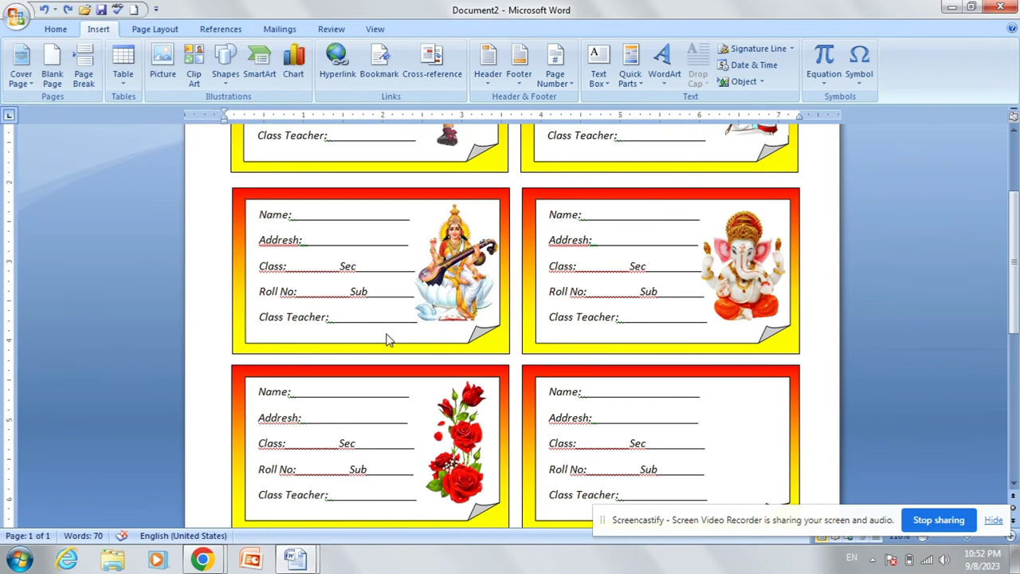
left_click(771, 81)
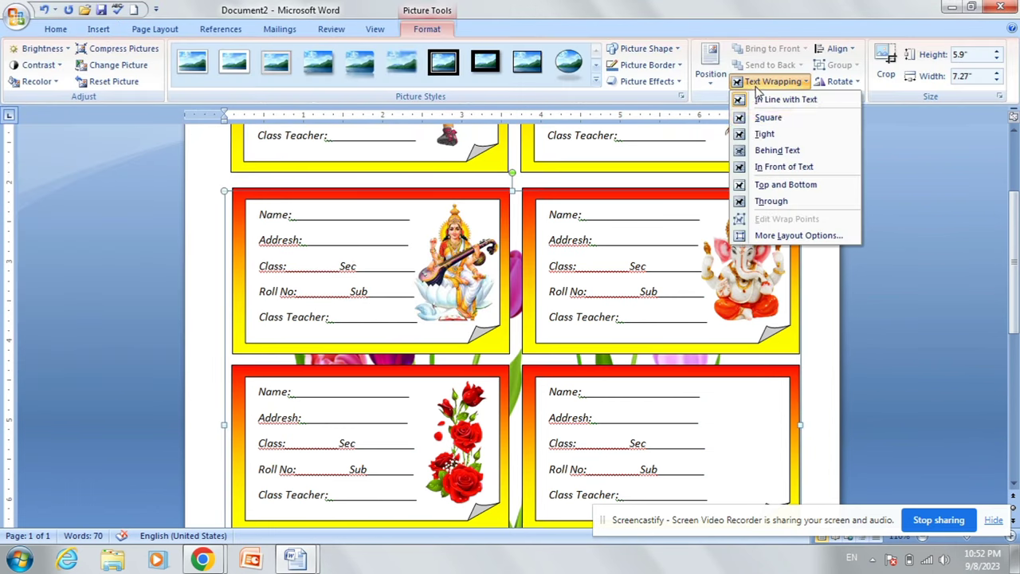
left_click(771, 167)
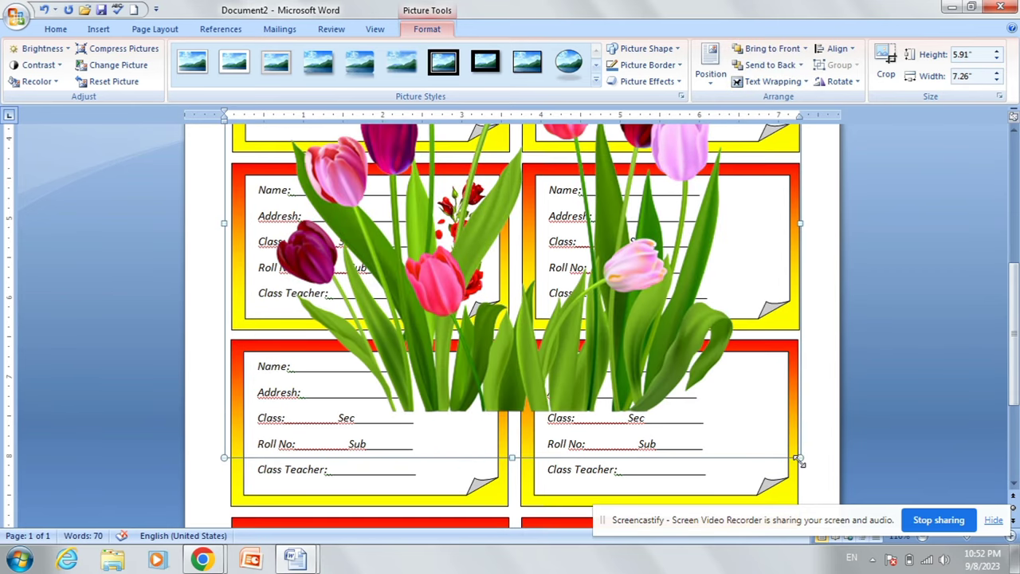
Resize the tulips to 1.97" by 1.72" at the right of the third-row right card.
left_click_drag(798, 459, 526, 235)
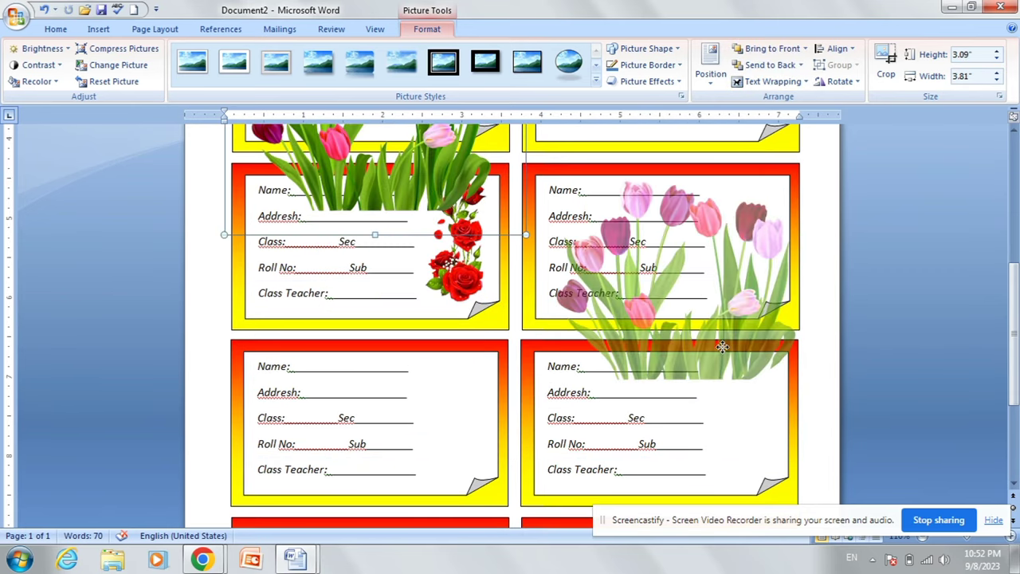
left_click_drag(435, 195, 739, 363)
left_click_drag(830, 403, 721, 313)
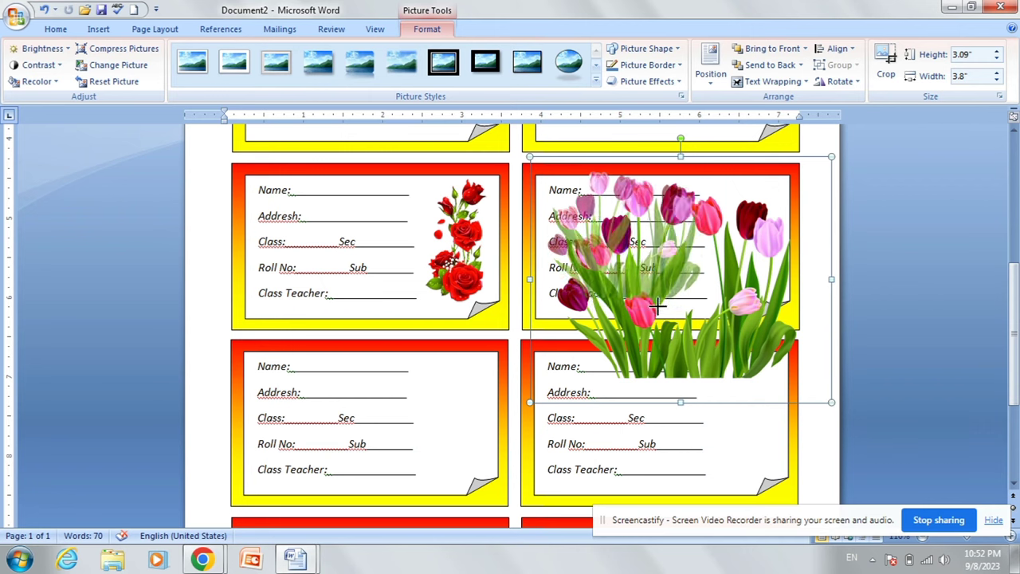
mouse_move(721, 235)
left_mouse_down()
mouse_move(666, 235)
mouse_move(739, 261)
mouse_move(764, 252)
left_mouse_up()
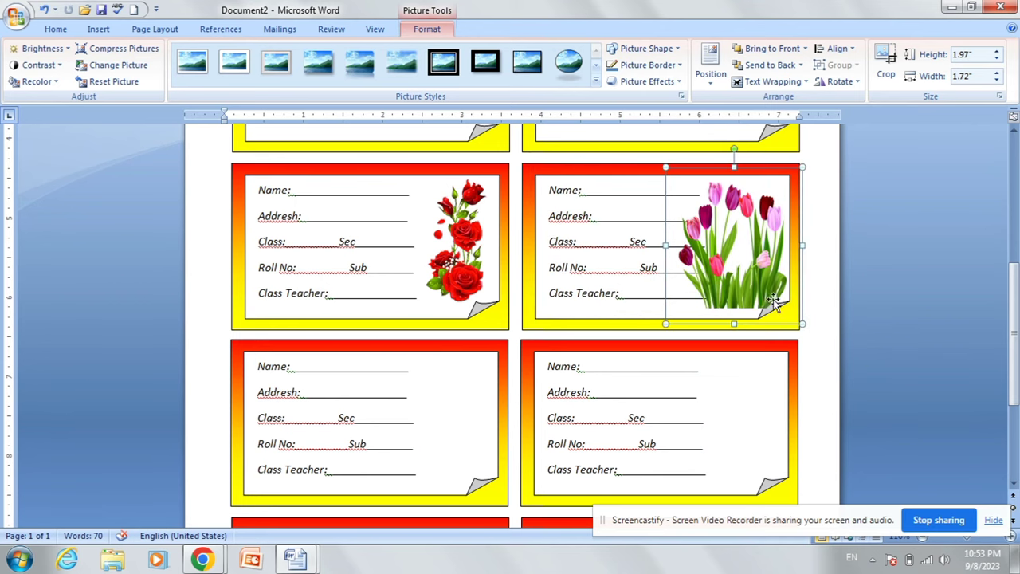
left_click(686, 368)
left_click(701, 289)
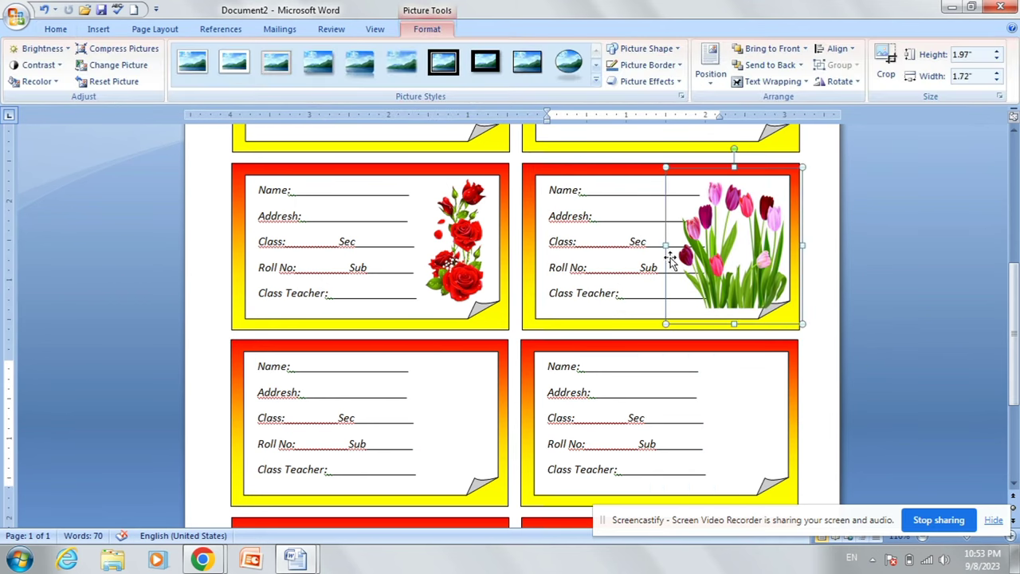
left_click_drag(665, 246, 705, 247)
Finish the tulip picture and clear the selection from the card text boxes.
left_click(725, 398)
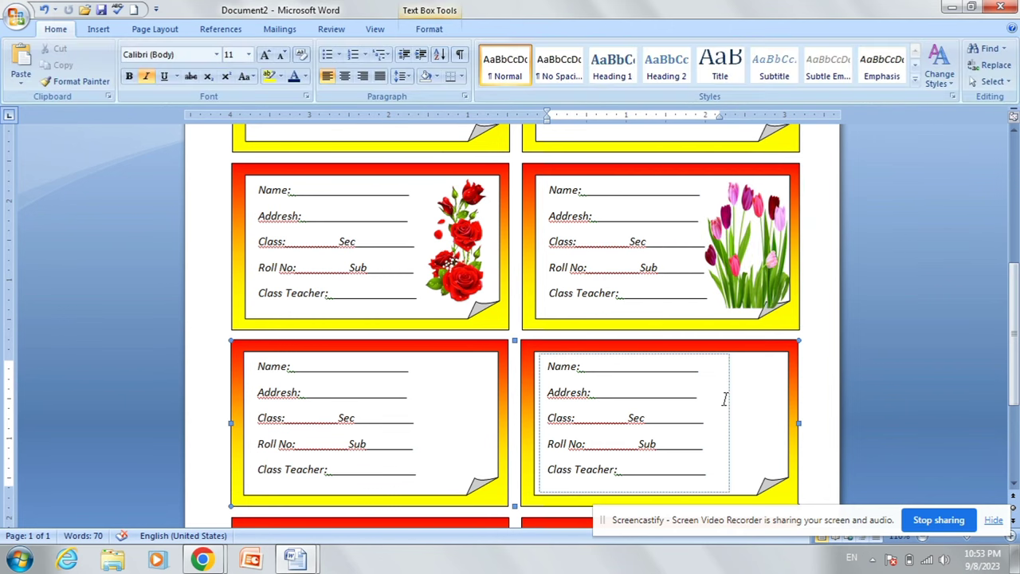
scroll(637, 299, "down", 3)
left_click(364, 262)
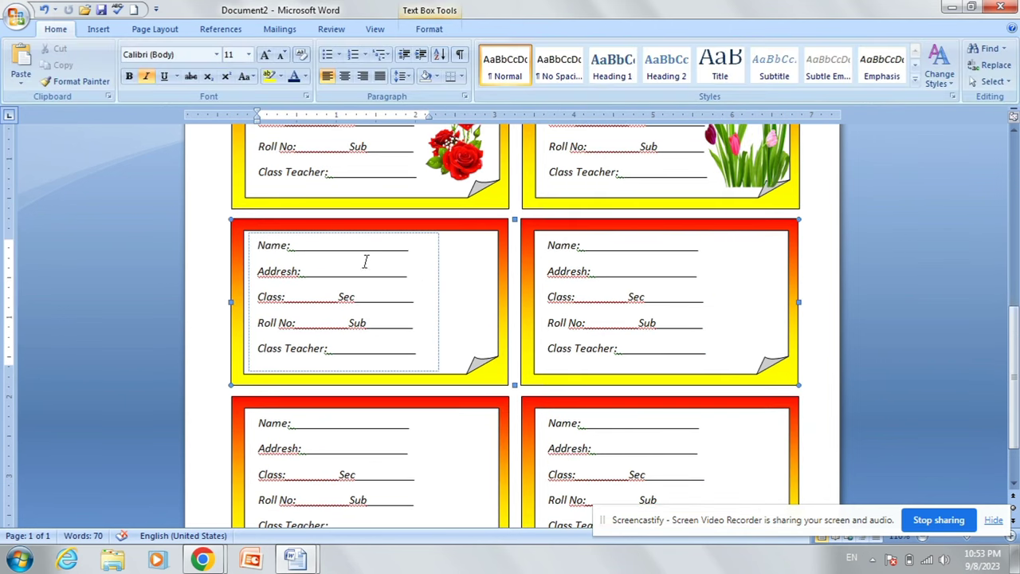
left_click(204, 216)
scroll(332, 283, "up", 5)
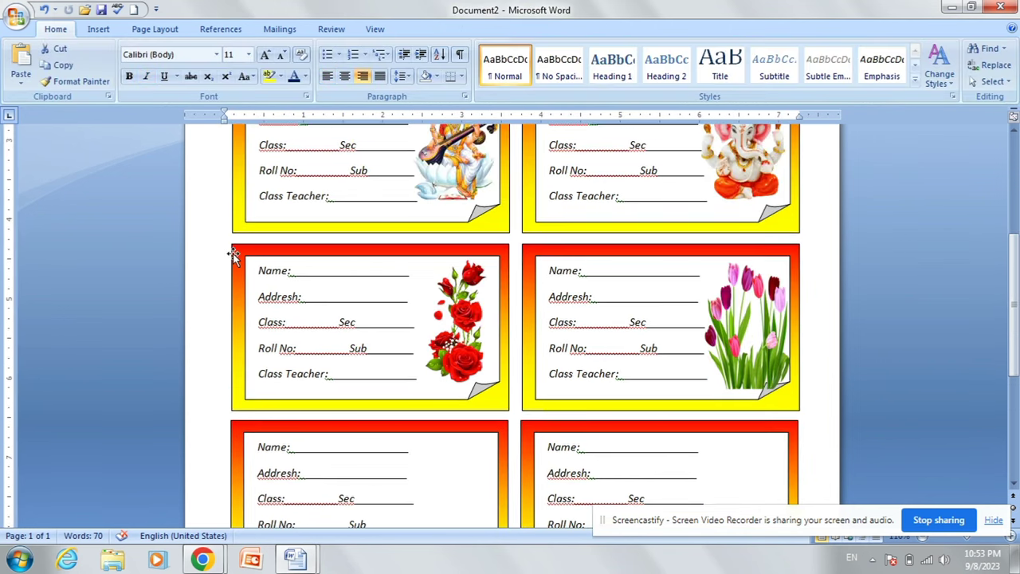
Insert the images12-removebg-preview bouquet picture and set it In Front of Text.
left_click(95, 30)
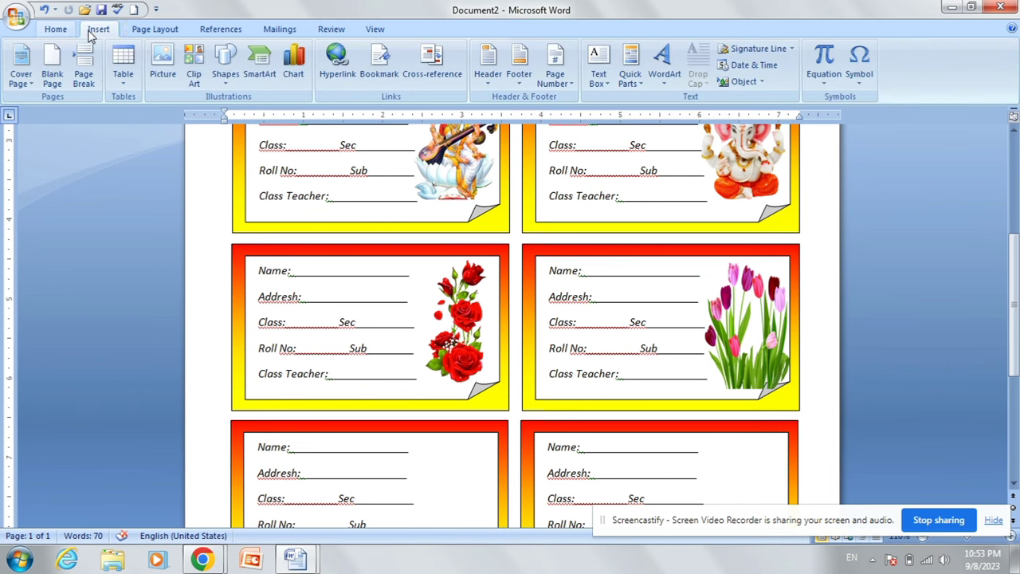
left_click(166, 63)
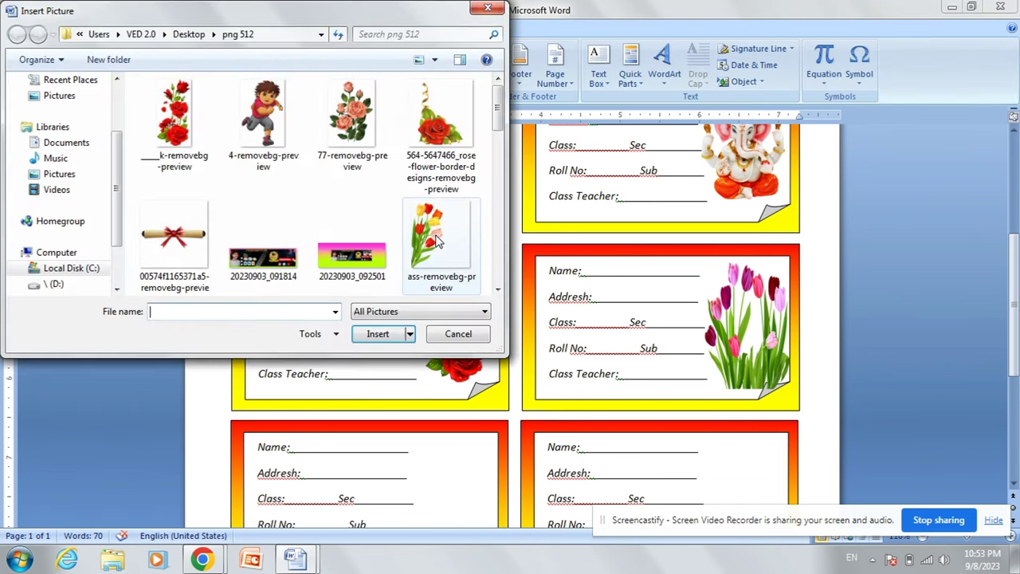
scroll(447, 151, "down", 5)
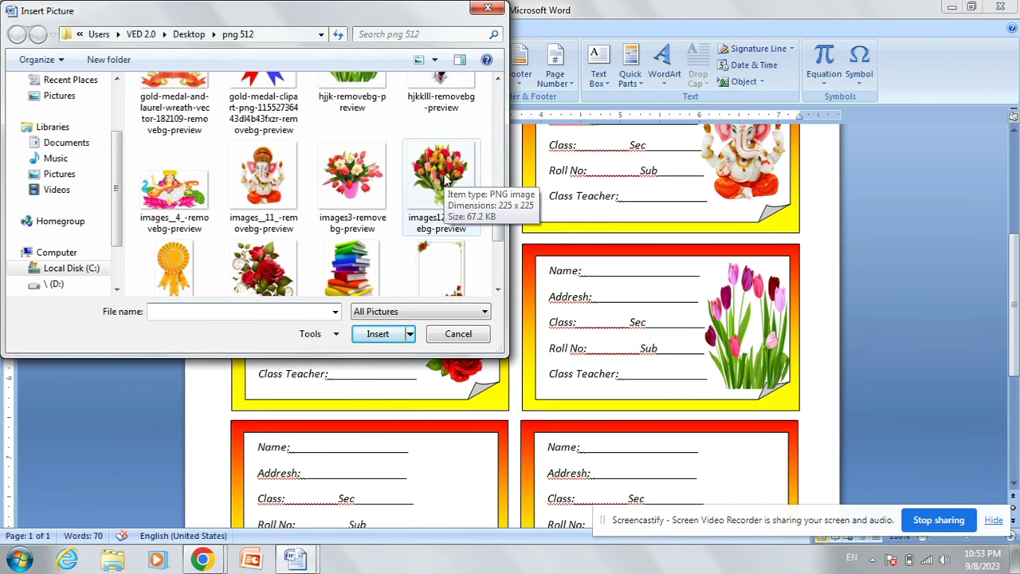
left_click(445, 182)
left_click(381, 334)
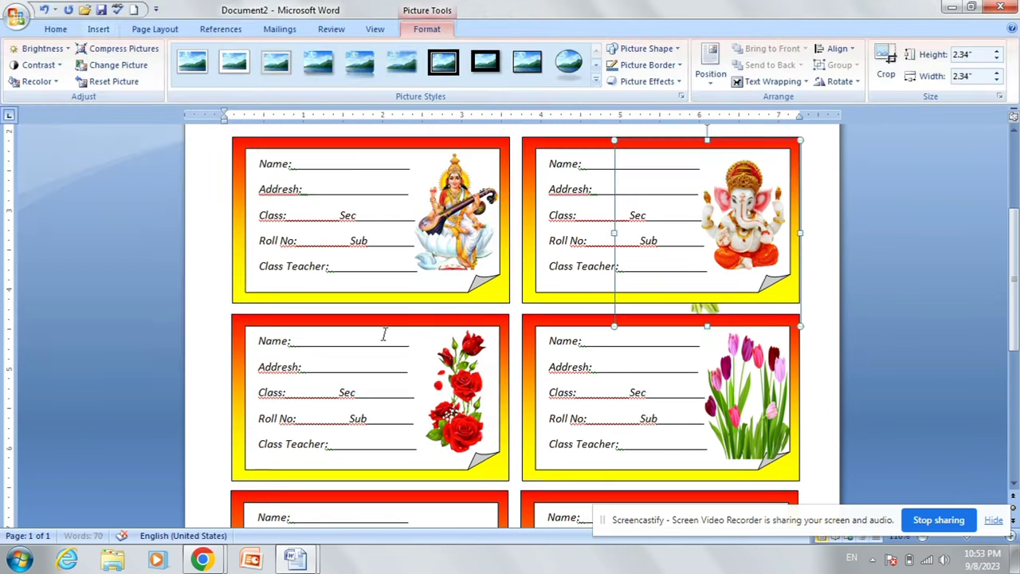
left_click(771, 81)
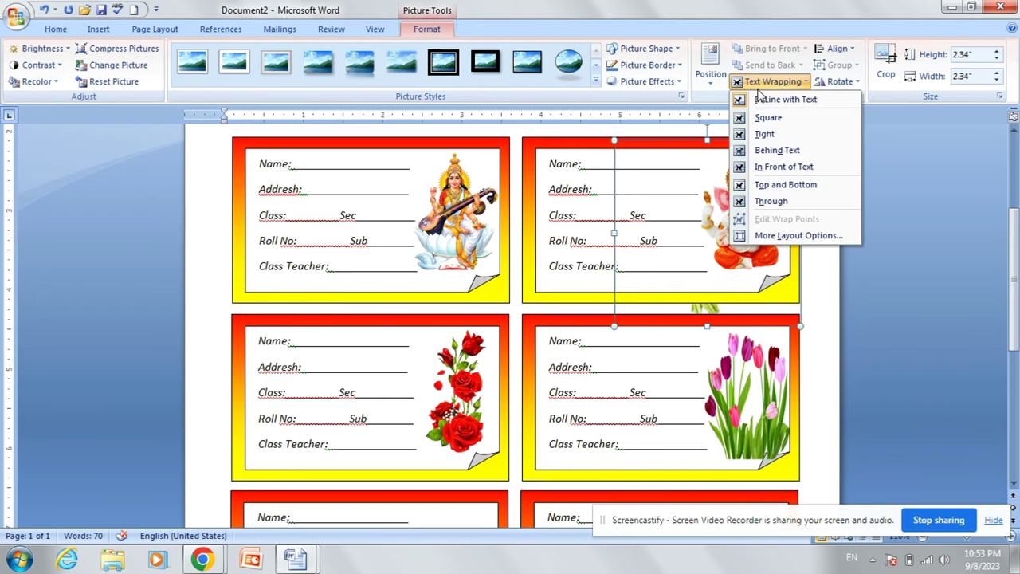
left_click(777, 167)
Place the bouquet at the right of the fourth-row left card, about 1.73" by 1.58".
left_click_drag(707, 205, 629, 414)
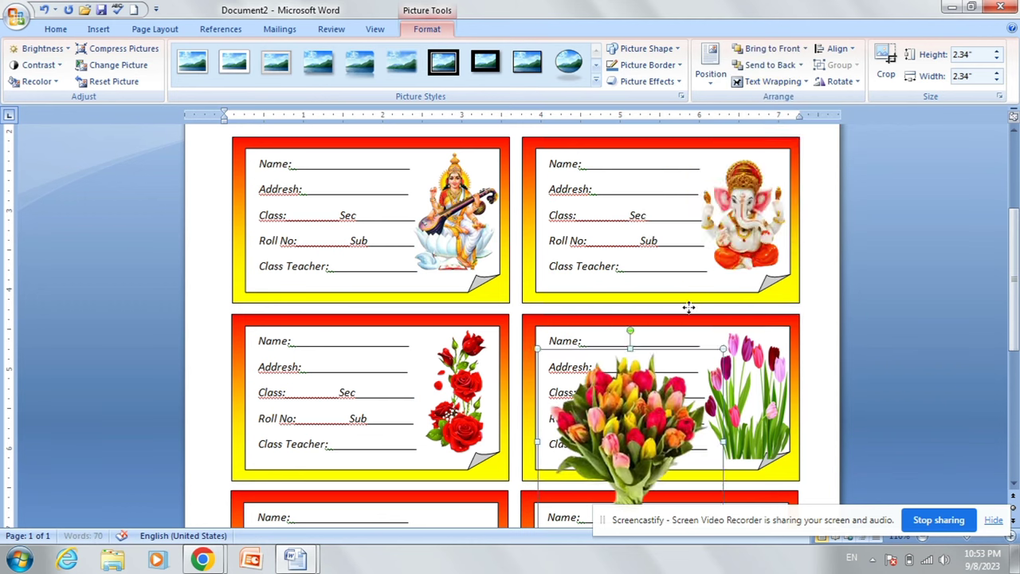
scroll(645, 260, "down", 3)
mouse_move(652, 212)
left_mouse_down()
mouse_move(571, 390)
mouse_move(526, 388)
left_mouse_up()
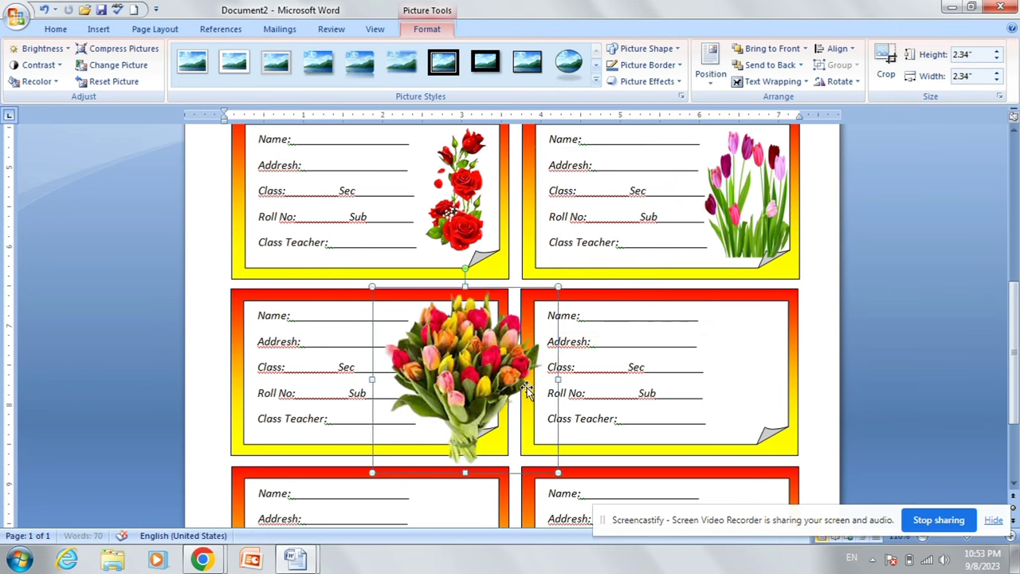
left_click_drag(559, 473, 509, 424)
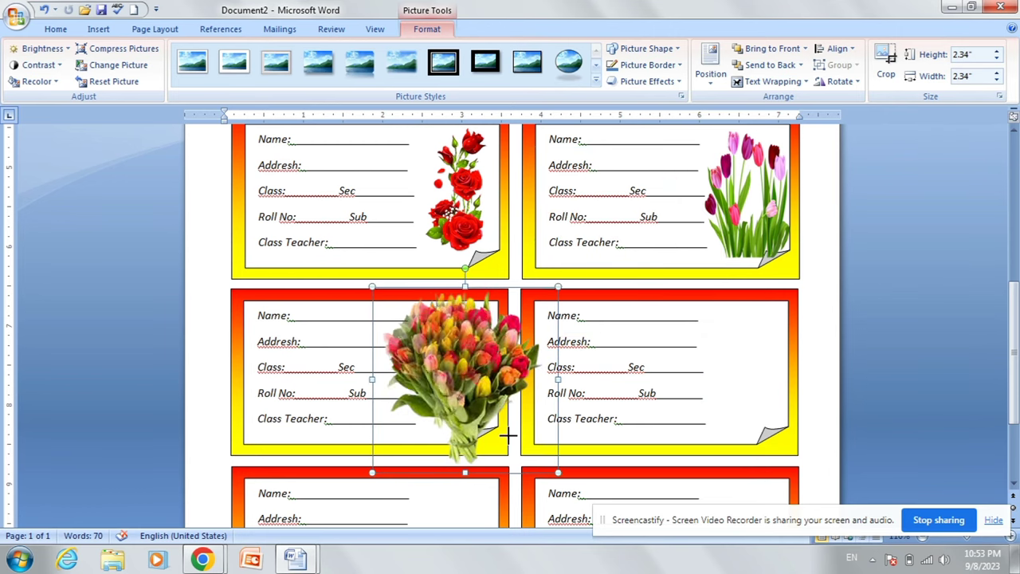
mouse_move(461, 358)
left_mouse_down()
mouse_move(466, 380)
mouse_move(493, 377)
mouse_move(486, 370)
left_mouse_up()
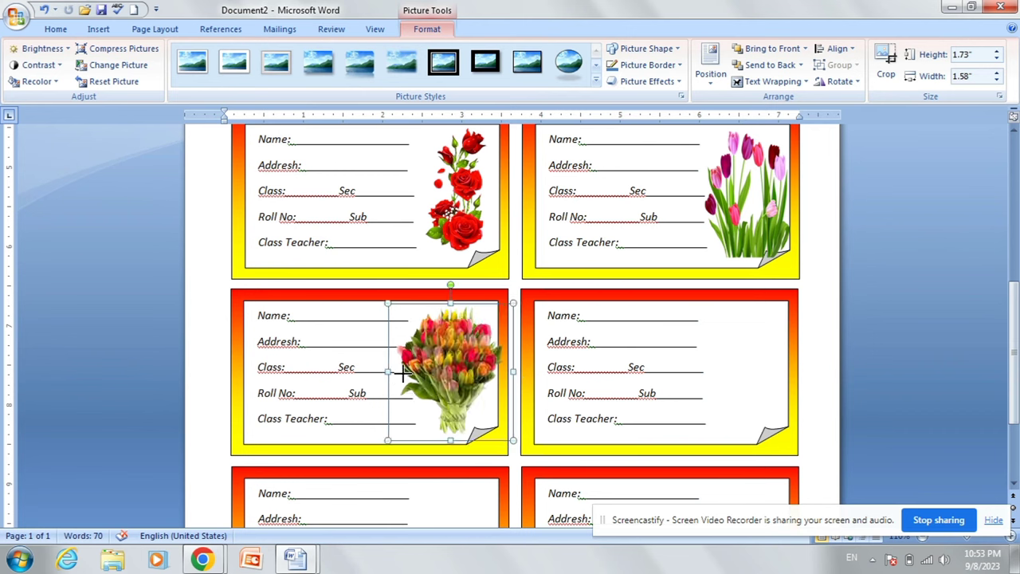
left_click_drag(388, 371, 405, 372)
left_click(623, 381)
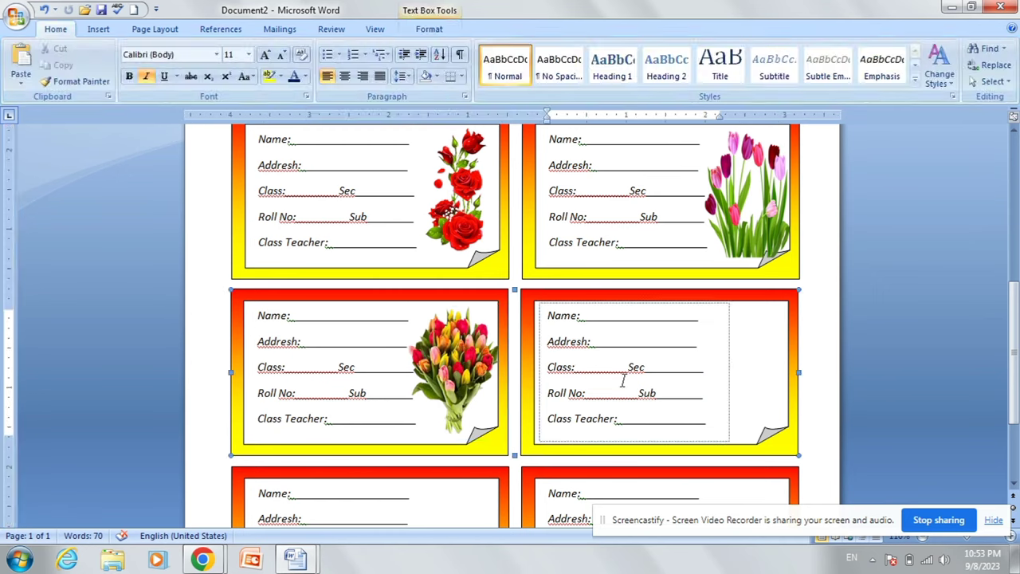
scroll(557, 335, "up", 1)
Insert the nkl-removebg-preview rose picture and set it In Front of Text.
scroll(221, 250, "up", 3)
left_click(205, 205)
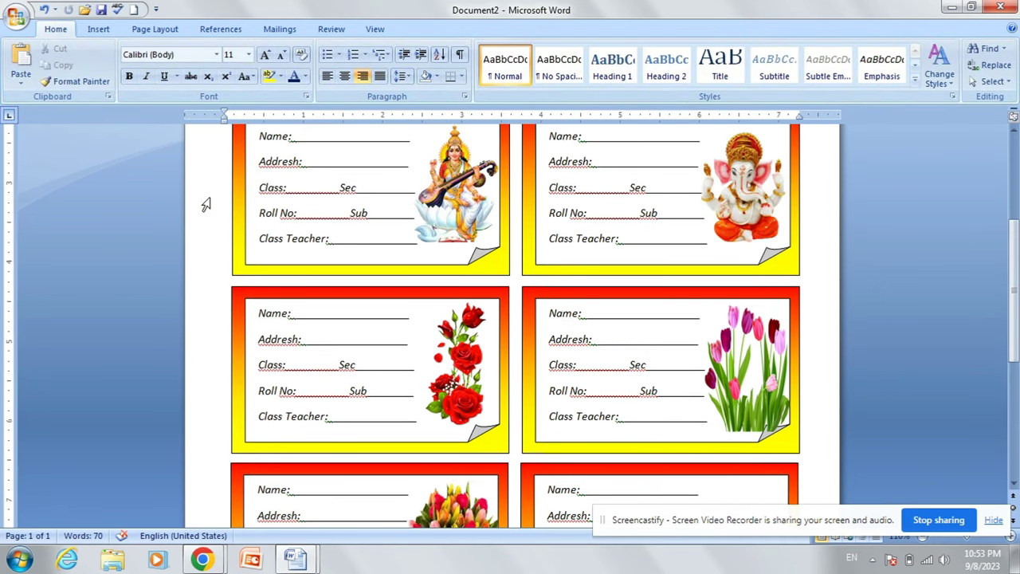
left_click(98, 30)
left_click(163, 67)
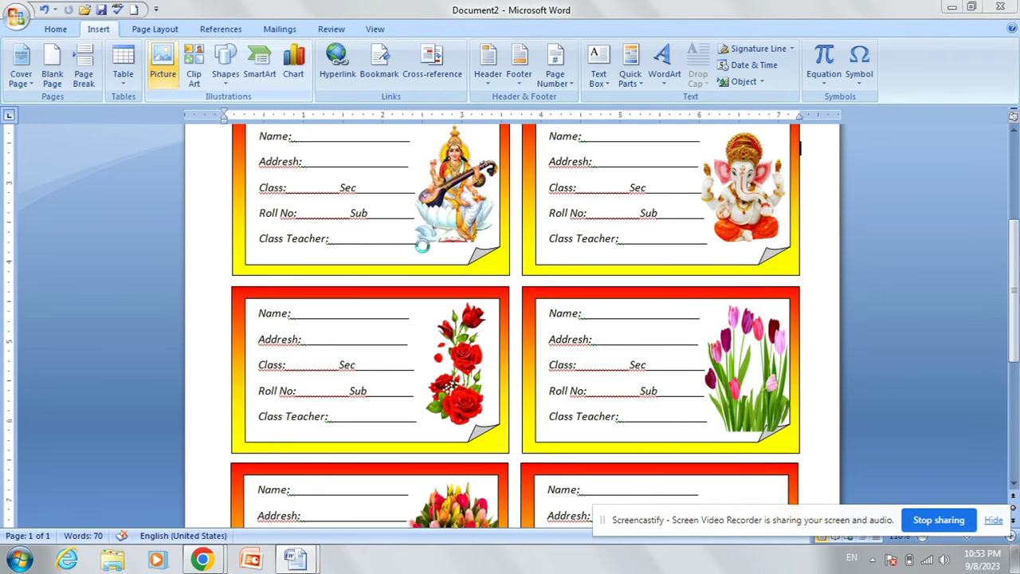
scroll(343, 112, "down", 5)
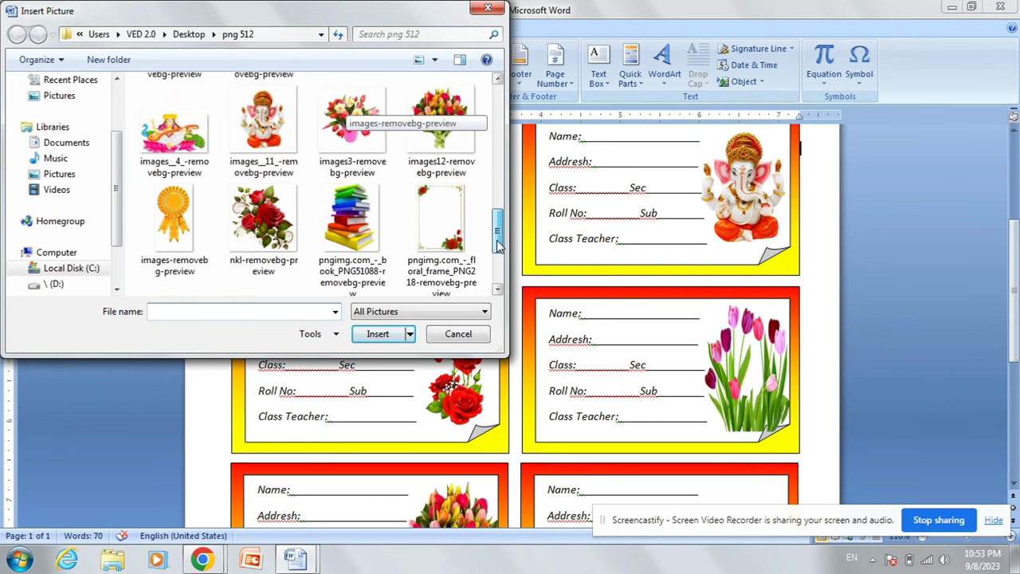
scroll(392, 227, "down", 1)
left_click(263, 175)
left_click(378, 333)
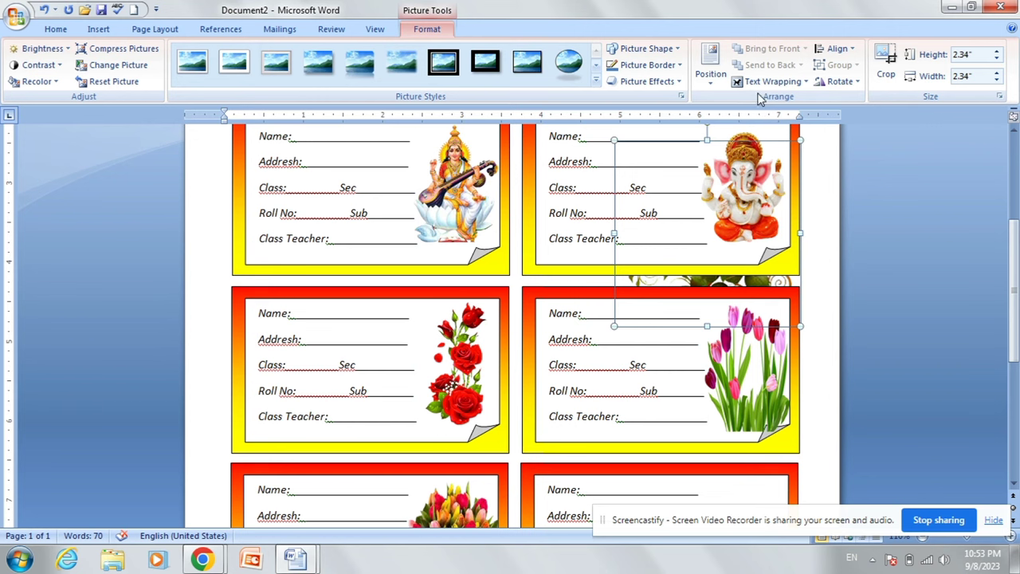
left_click(771, 81)
left_click(785, 164)
Move the roses to the right of the fourth-row right card, about 1.42" by 1.27".
left_click_drag(709, 279, 703, 415)
scroll(729, 243, "down", 6)
left_click_drag(739, 145, 739, 313)
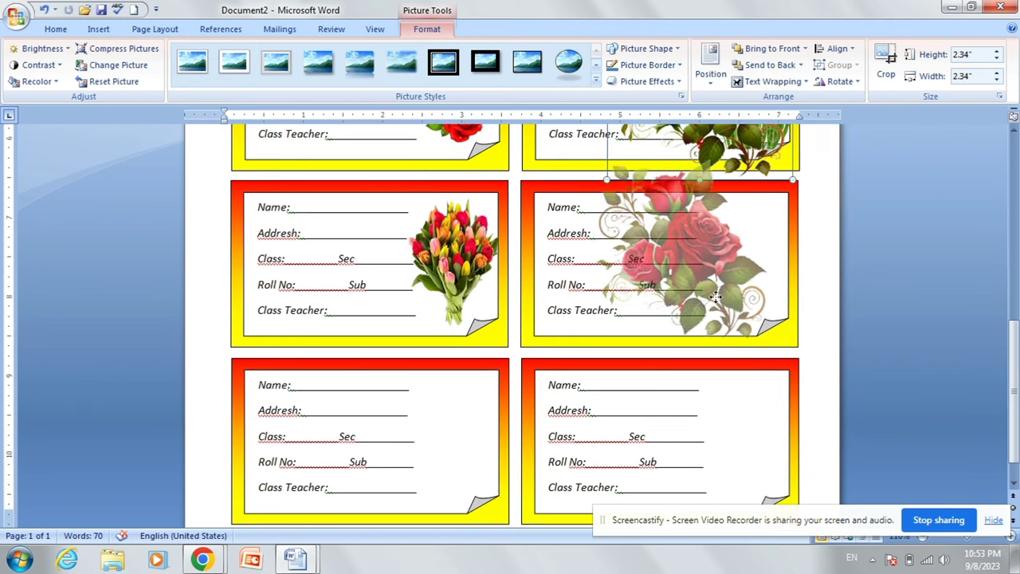
left_click_drag(796, 353, 719, 277)
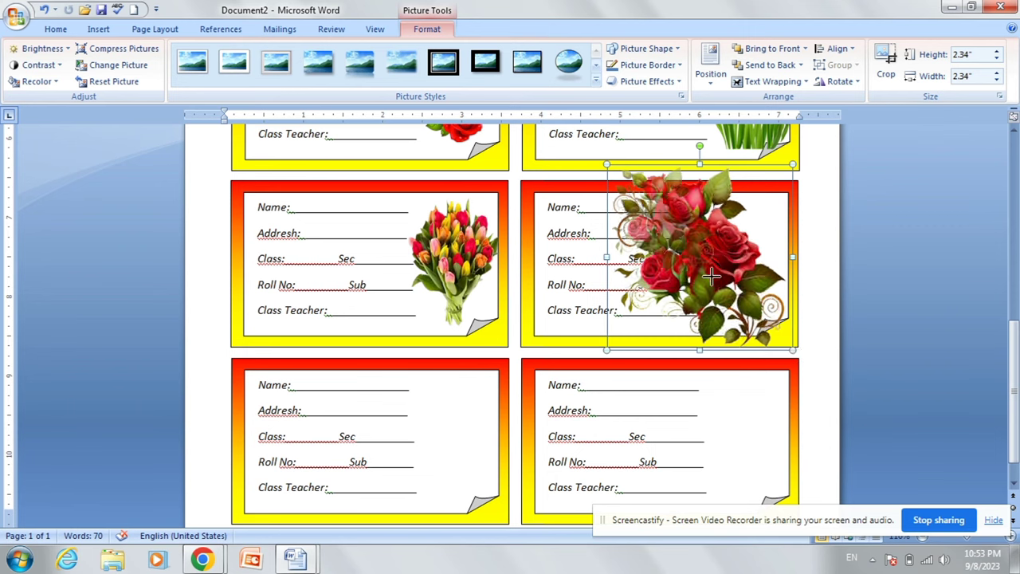
mouse_move(661, 238)
left_mouse_down()
mouse_move(741, 237)
mouse_move(768, 256)
mouse_move(572, 292)
mouse_move(741, 271)
left_mouse_up()
left_click(549, 298)
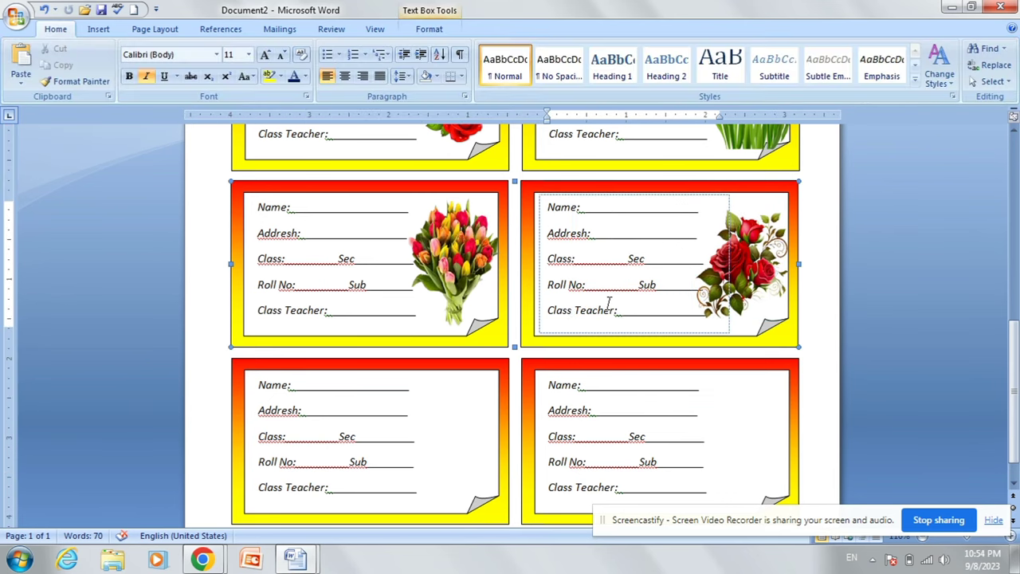
scroll(492, 256, "up", 5)
scroll(491, 256, "up", 4)
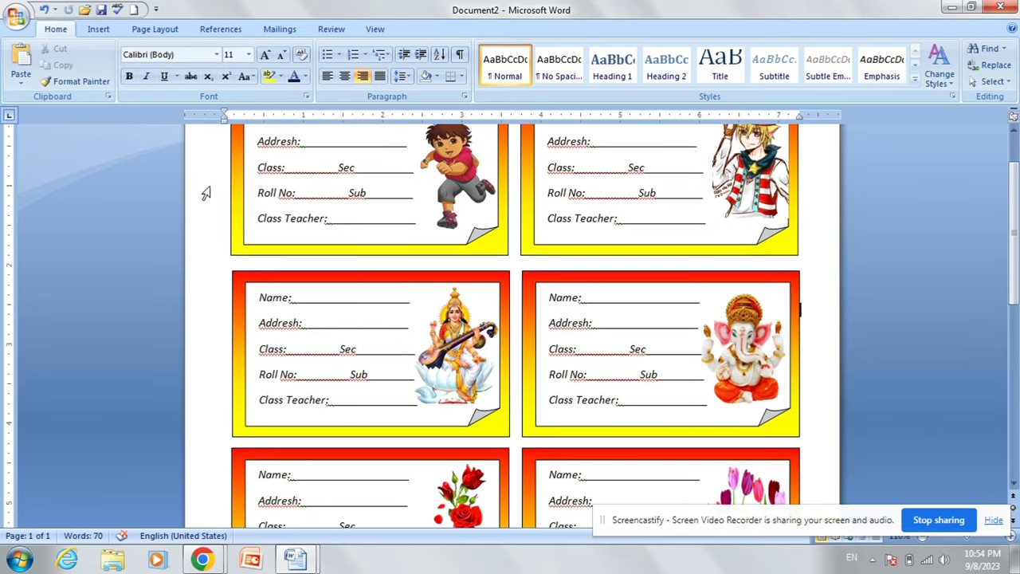
Insert the images3 vase-of-flowers picture and set it In Front of Text.
left_click(98, 29)
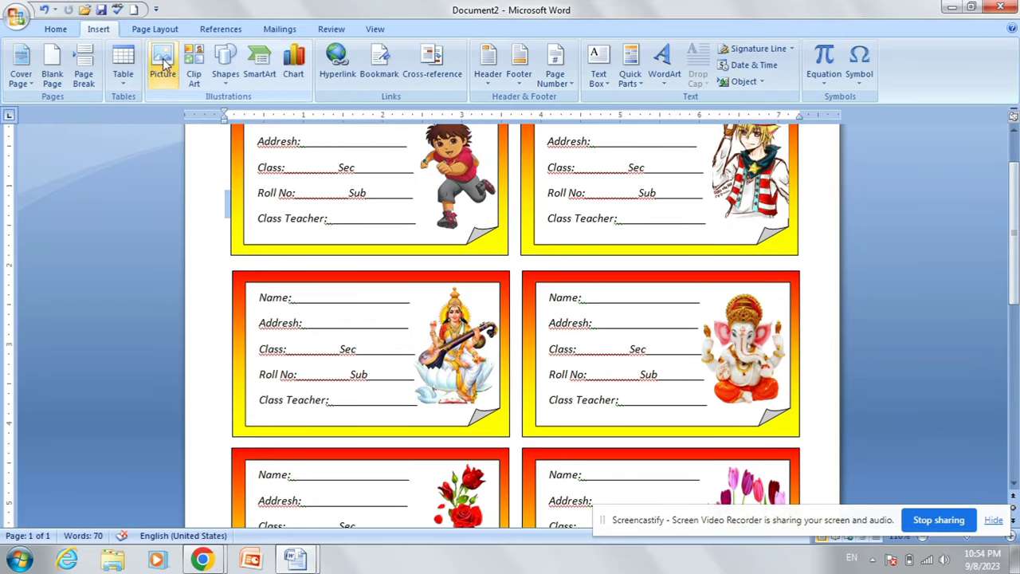
left_click(163, 65)
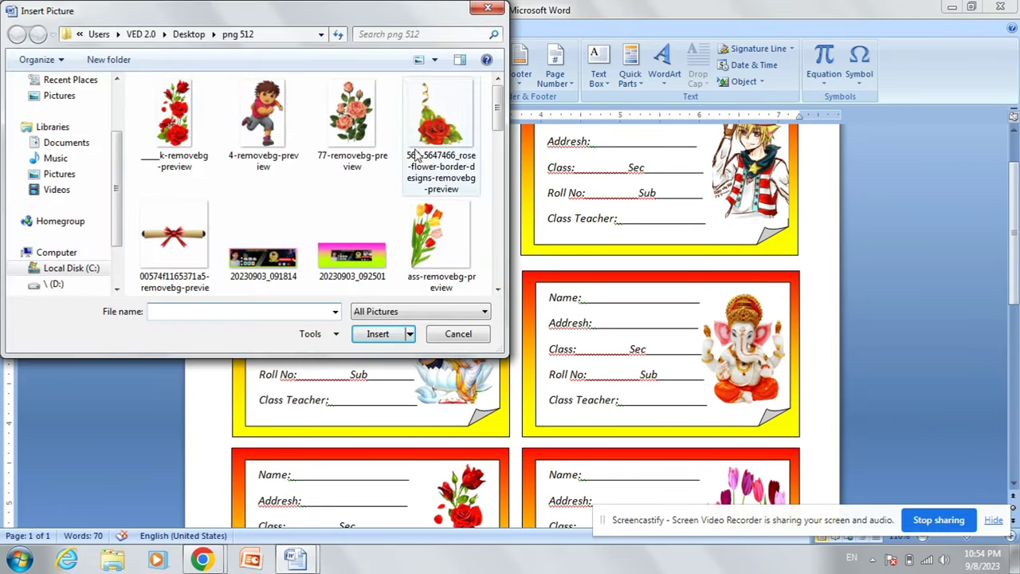
mouse_move(496, 120)
left_mouse_down()
mouse_move(497, 271)
mouse_move(497, 219)
left_mouse_up()
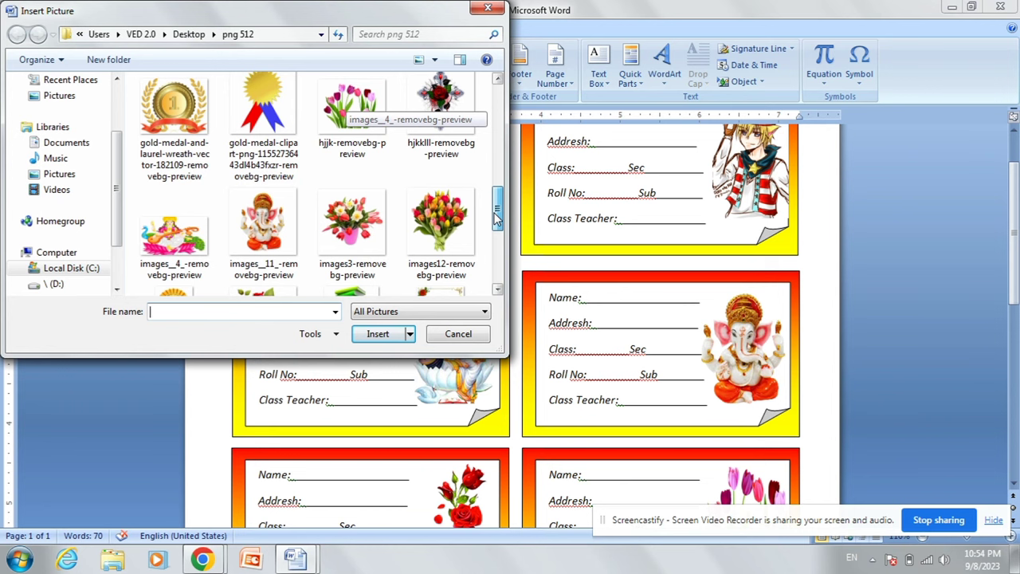
left_click(359, 227)
left_click(382, 334)
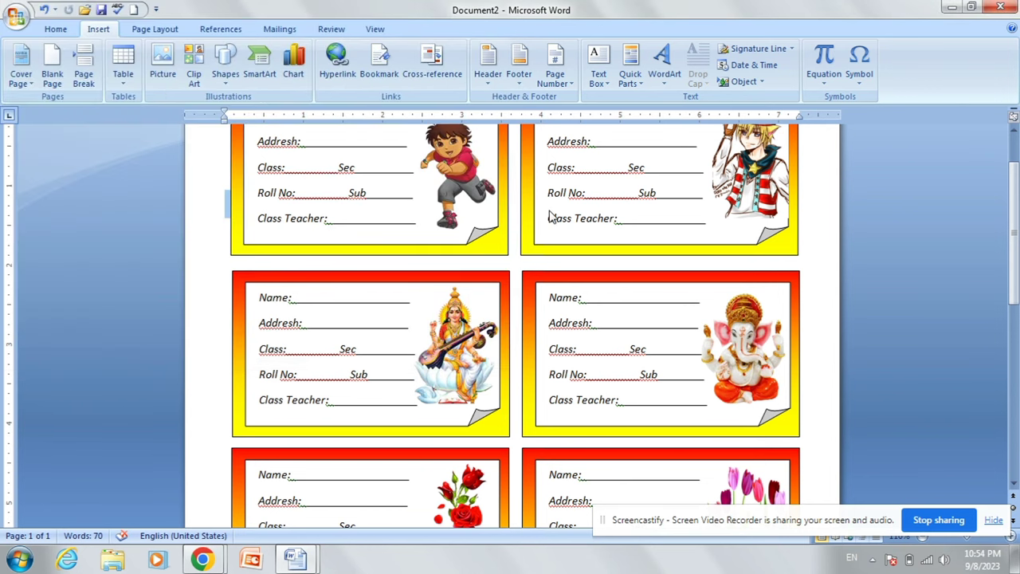
left_click(771, 81)
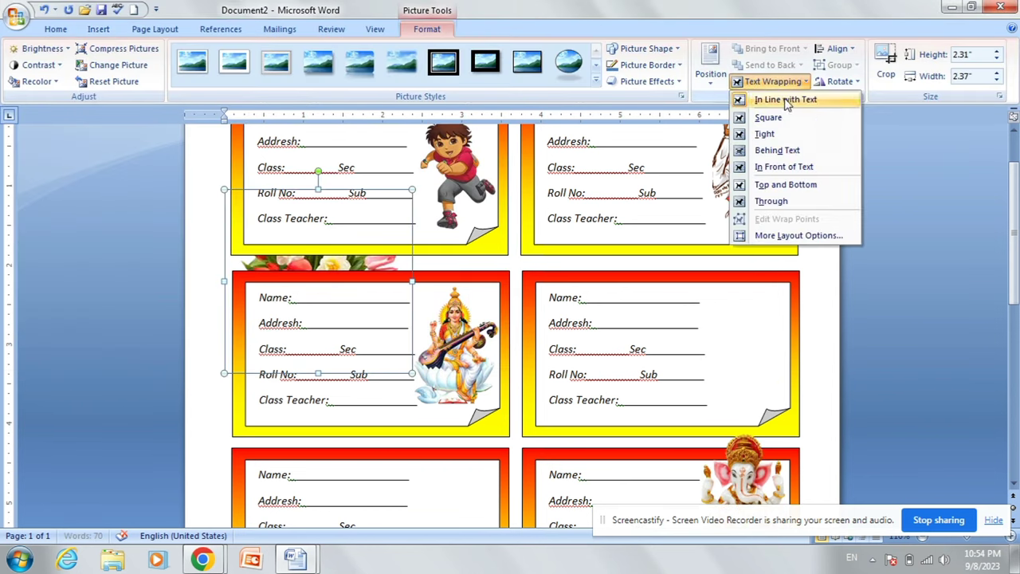
left_click(785, 167)
Place the vase in the bottom-right card and narrow it to about 1.41" wide.
scroll(367, 231, "down", 6)
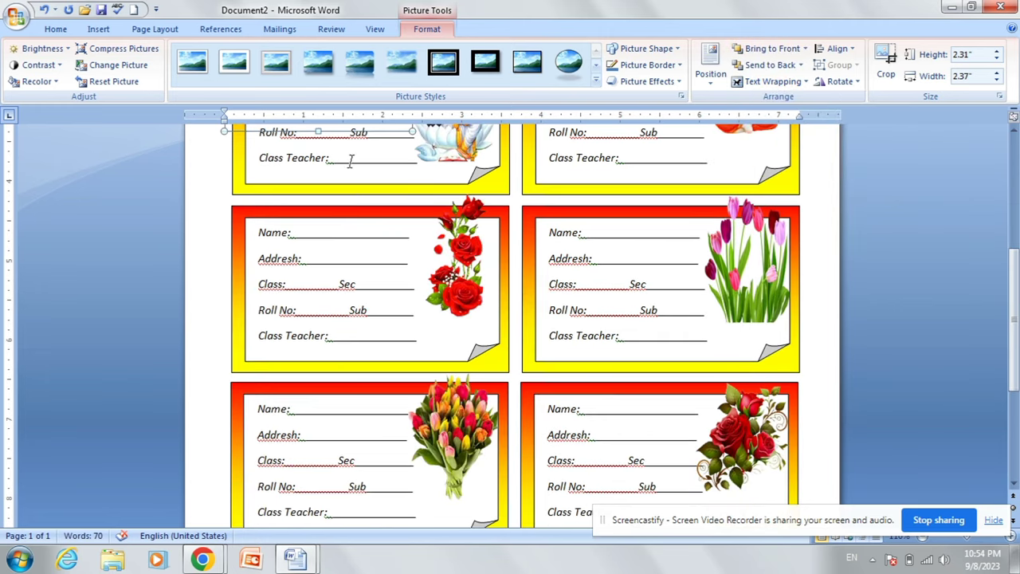
scroll(342, 183, "up", 3)
left_click_drag(335, 176, 373, 434)
scroll(501, 306, "down", 3)
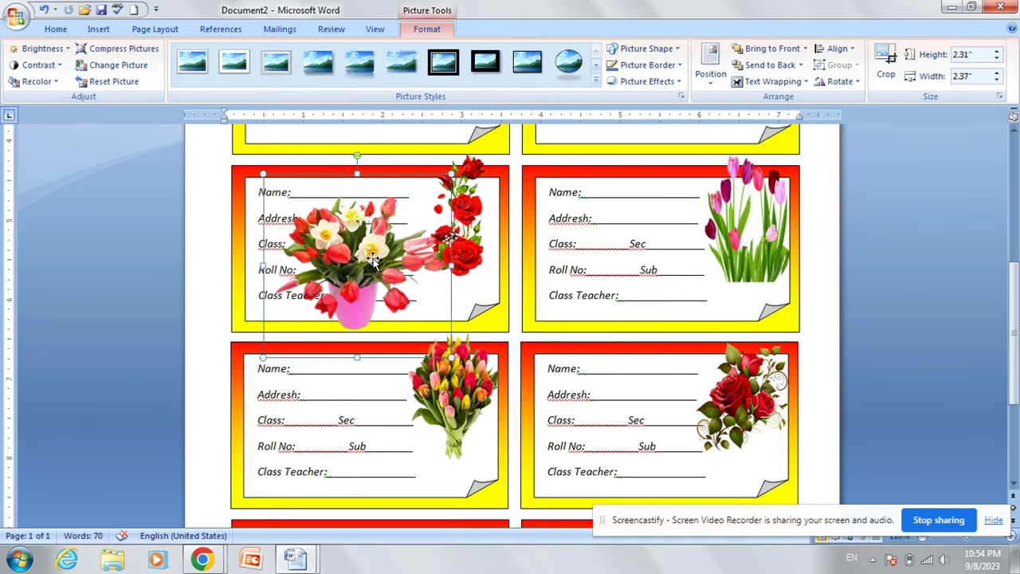
left_click_drag(371, 257, 376, 428)
scroll(376, 427, "down", 3)
mouse_move(382, 239)
left_mouse_down()
mouse_move(480, 400)
mouse_move(757, 392)
left_mouse_up()
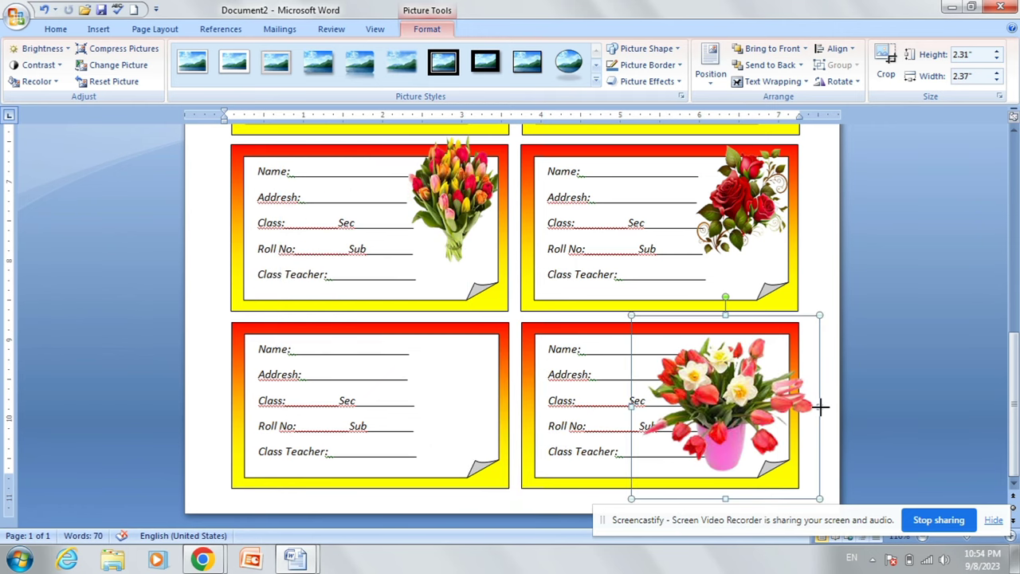
left_click_drag(820, 407, 767, 405)
left_click_drag(700, 398, 734, 399)
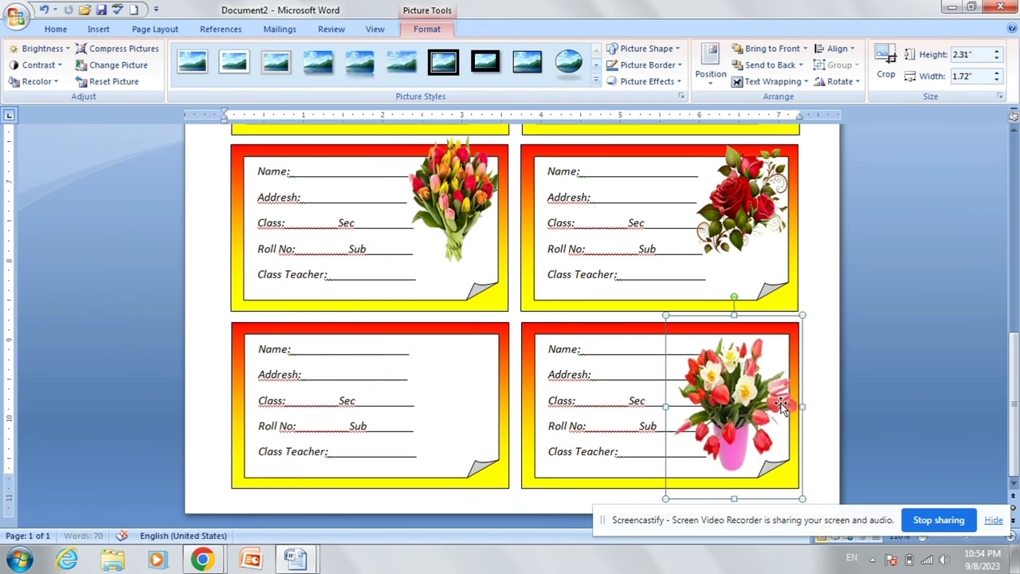
left_click_drag(805, 405, 766, 413)
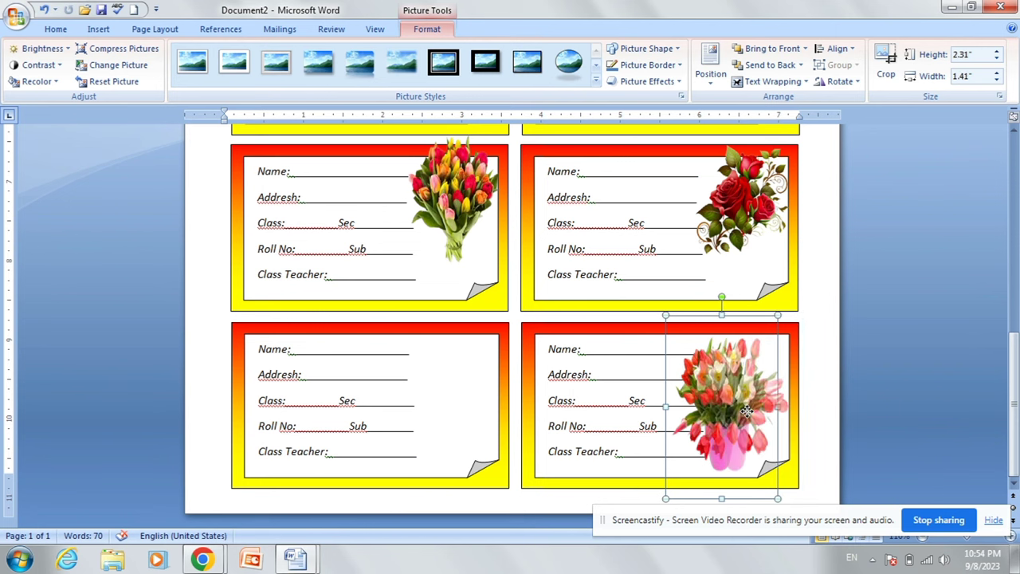
scroll(841, 396, "up", 8)
left_click(840, 396)
Nudge the tulip, rose and Ganesha pictures slightly lower within their cards.
scroll(820, 382, "down", 4)
left_click(755, 229)
left_click_drag(755, 229, 755, 262)
left_click(810, 246)
scroll(779, 271, "down", 1)
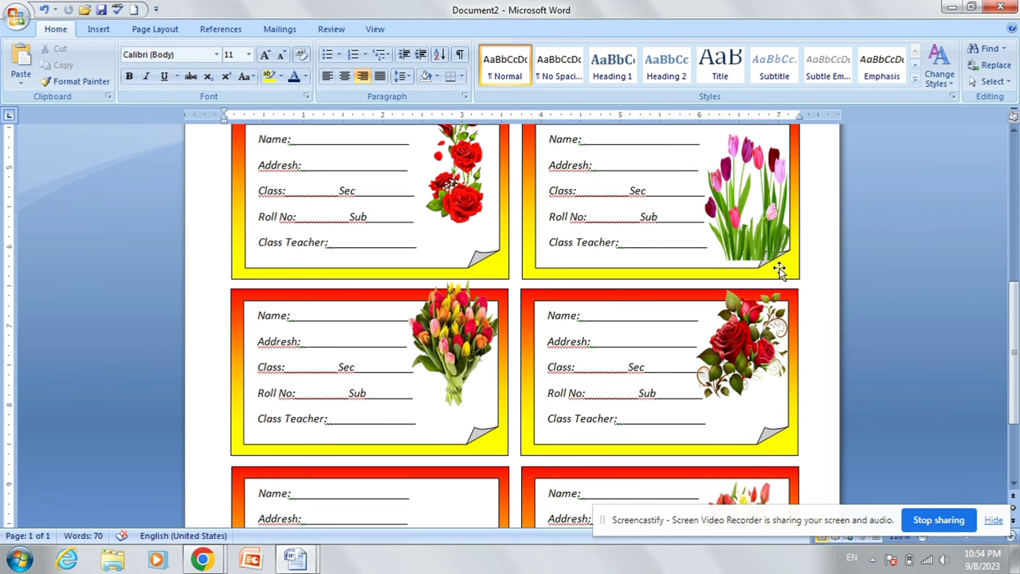
scroll(780, 275, "down", 4)
left_click_drag(765, 225, 765, 257)
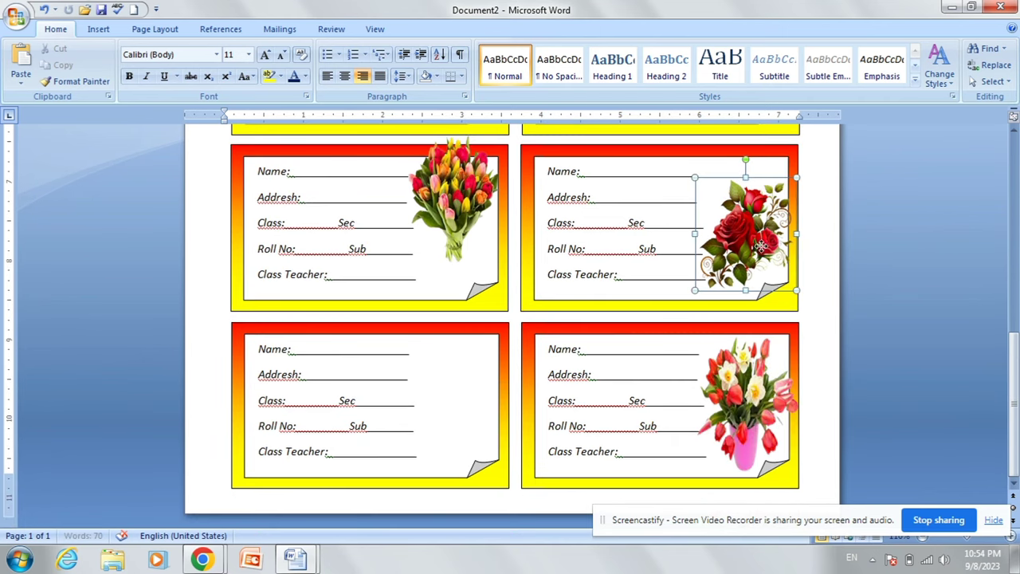
left_click_drag(492, 243, 492, 275)
scroll(510, 279, "up", 6)
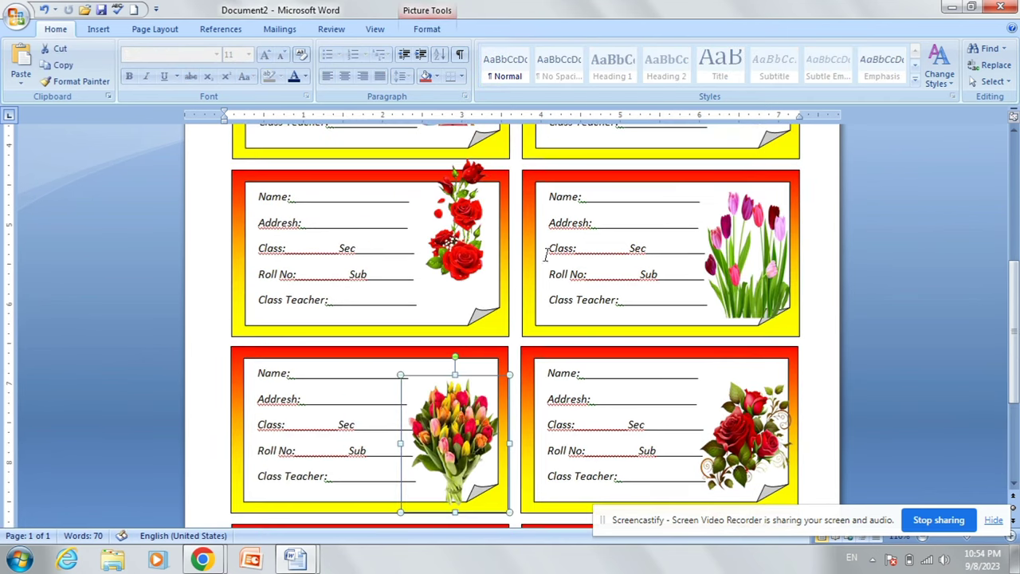
scroll(514, 280, "up", 6)
left_click_drag(458, 422, 458, 448)
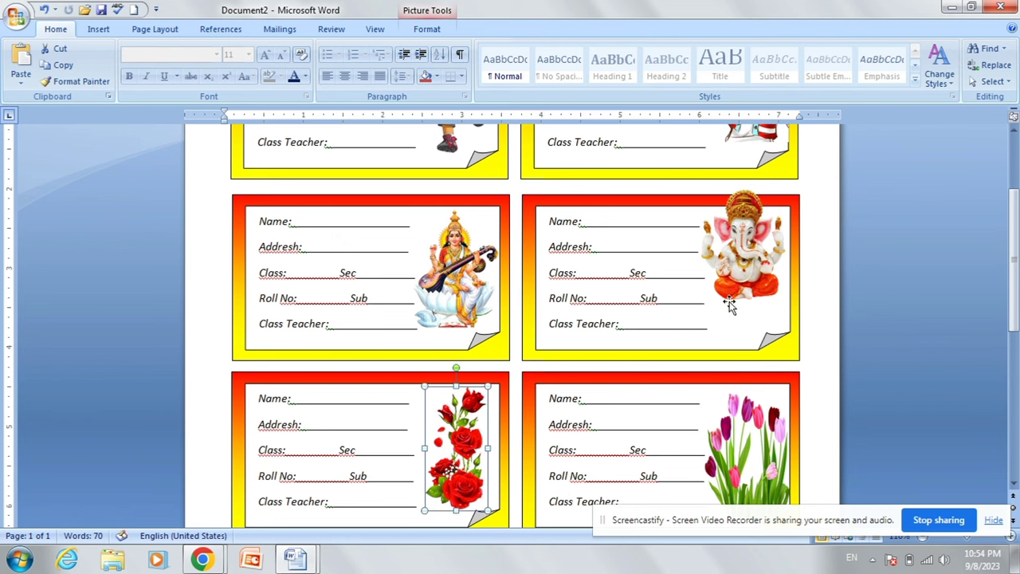
left_click_drag(756, 255, 759, 283)
scroll(694, 248, "up", 4)
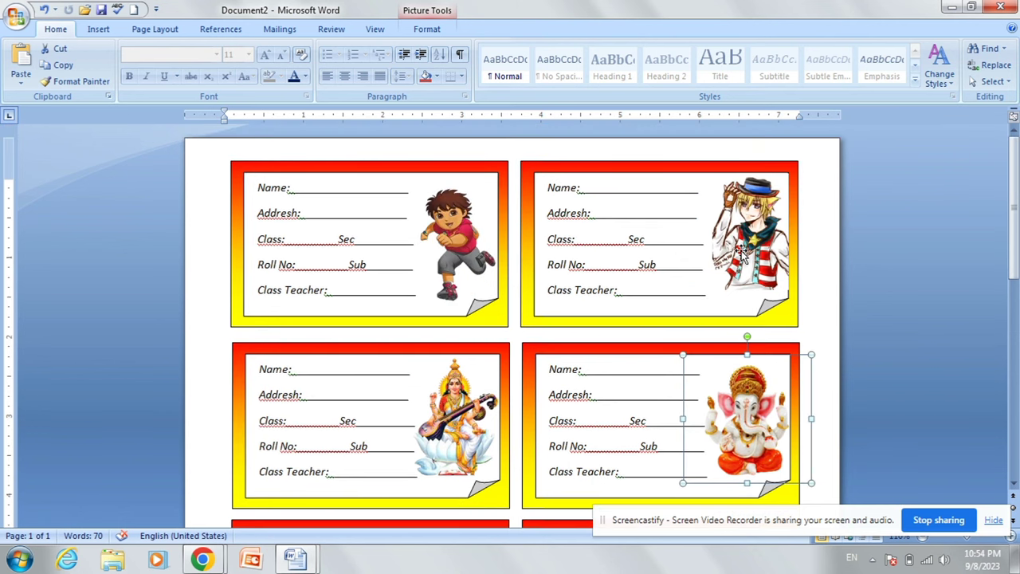
scroll(678, 318, "down", 5)
scroll(627, 317, "down", 5)
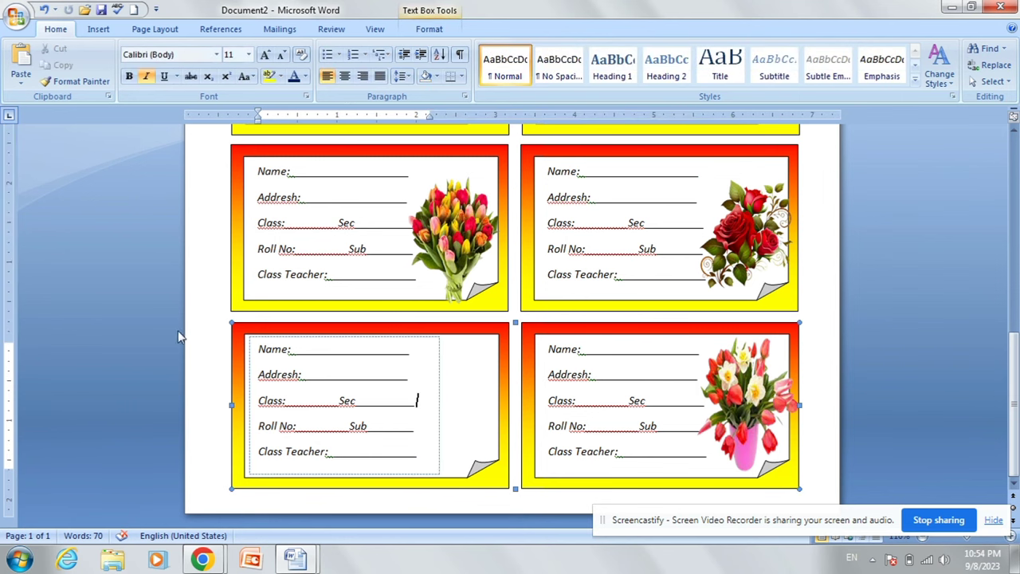
scroll(215, 280, "up", 8)
Insert the dff-removebg-preview tulip picture and set it In Front of Text.
left_click(98, 29)
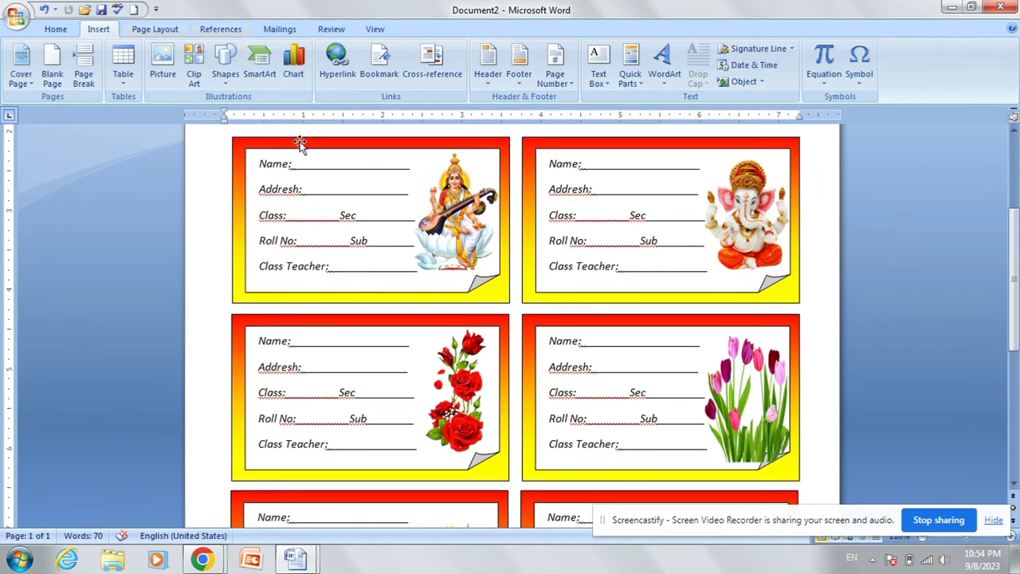
left_click(163, 64)
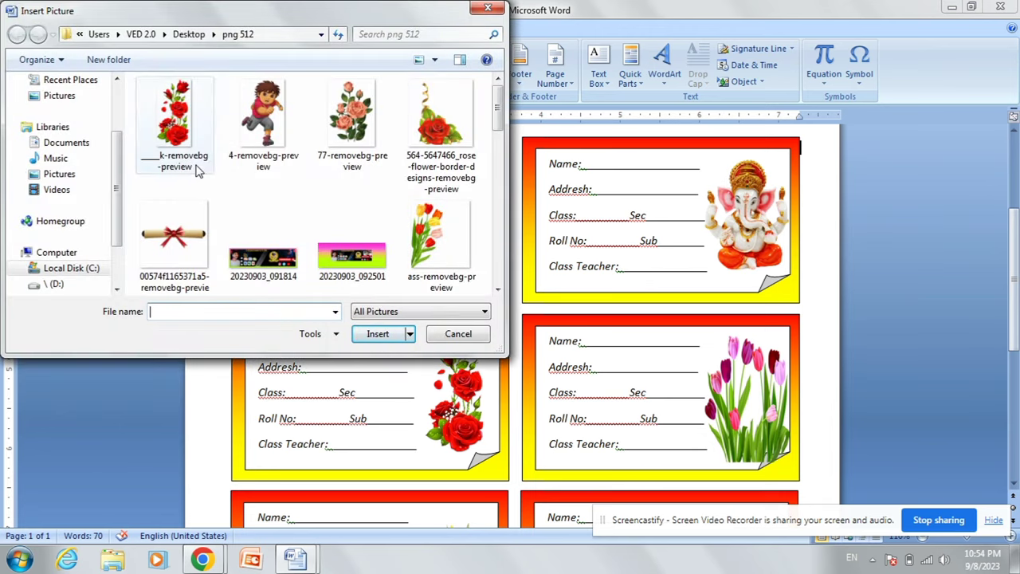
left_click_drag(496, 120, 501, 184)
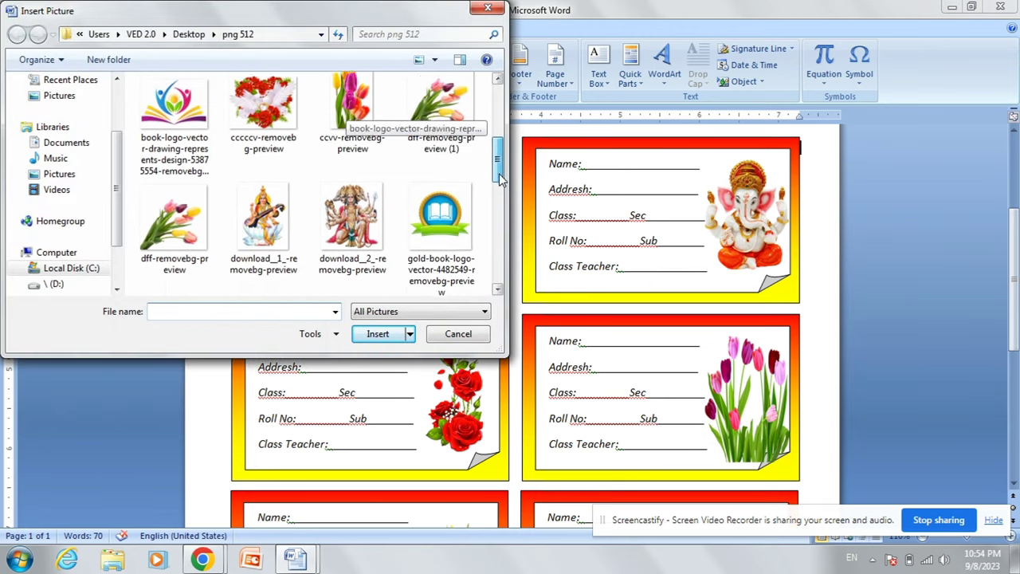
scroll(342, 160, "up", 1)
left_click(203, 243)
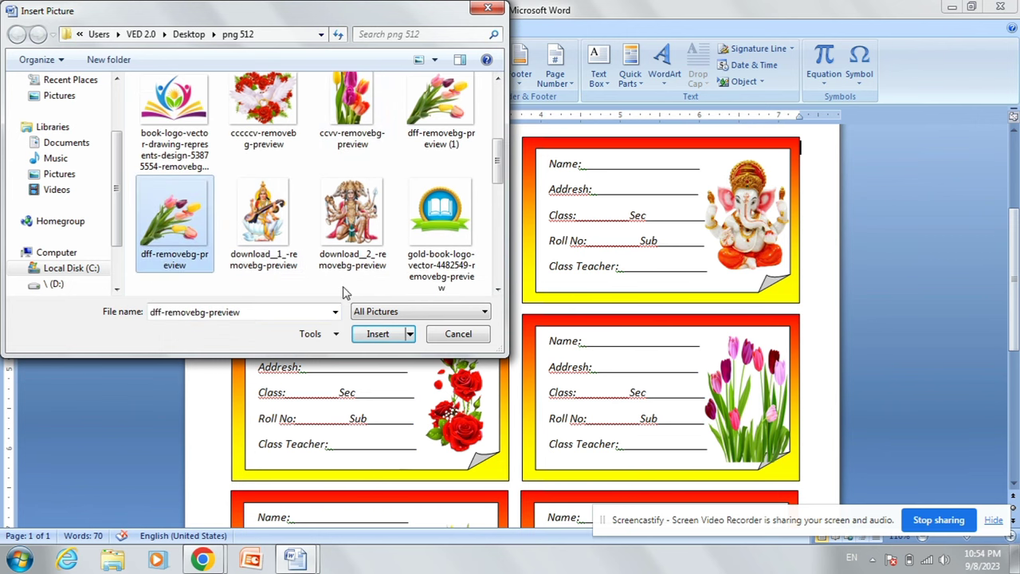
left_click(375, 334)
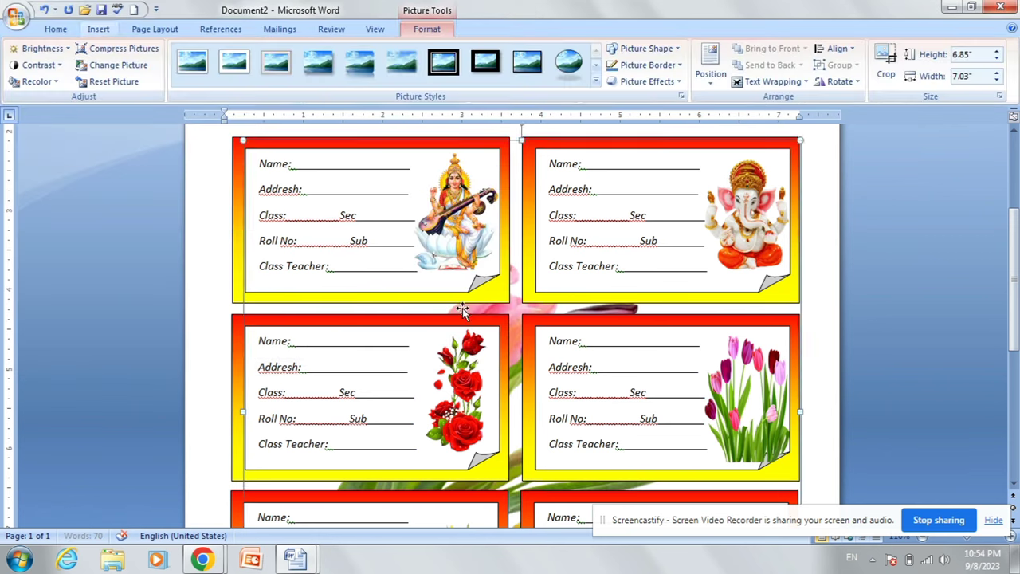
left_click(769, 82)
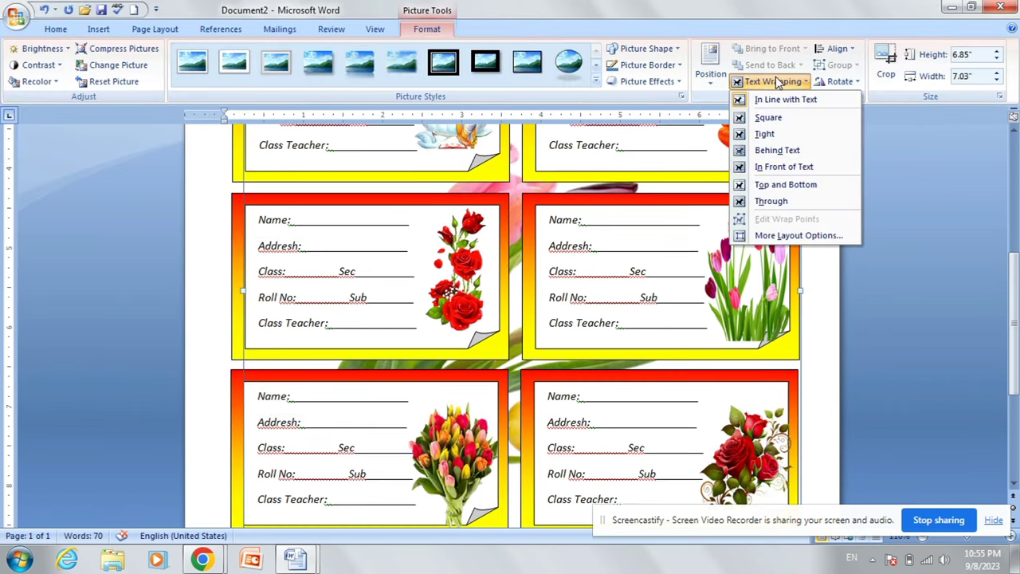
left_click(783, 168)
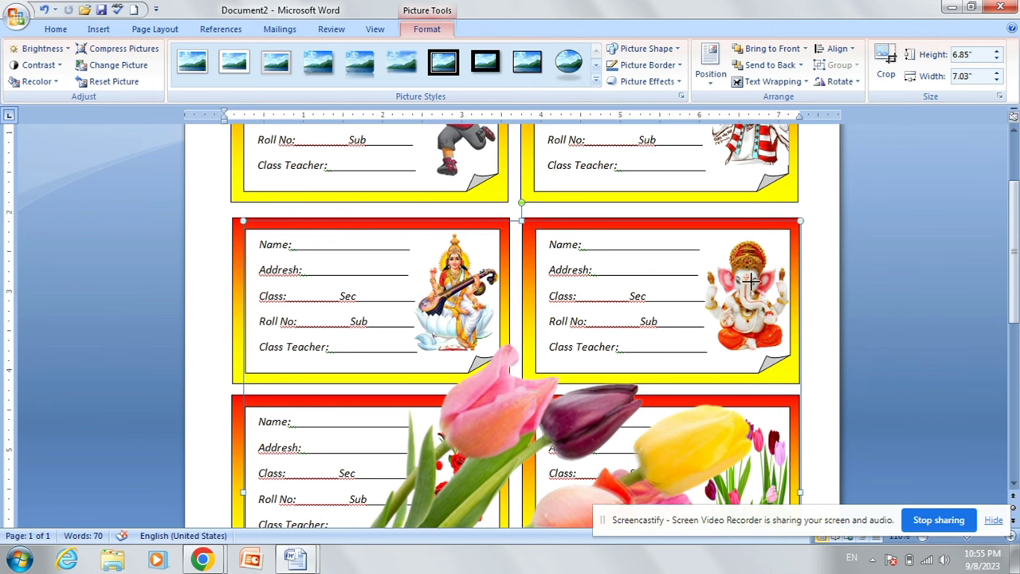
Shrink the tulips to 1.82" by 1.41" and place them in the bottom-left card.
left_click_drag(803, 223, 582, 434)
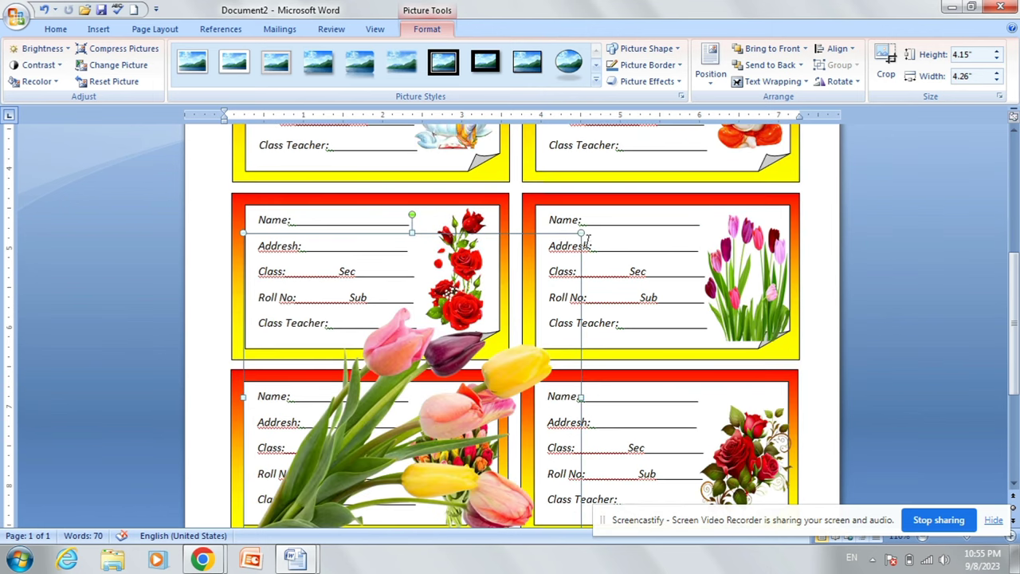
left_click_drag(583, 234, 435, 399)
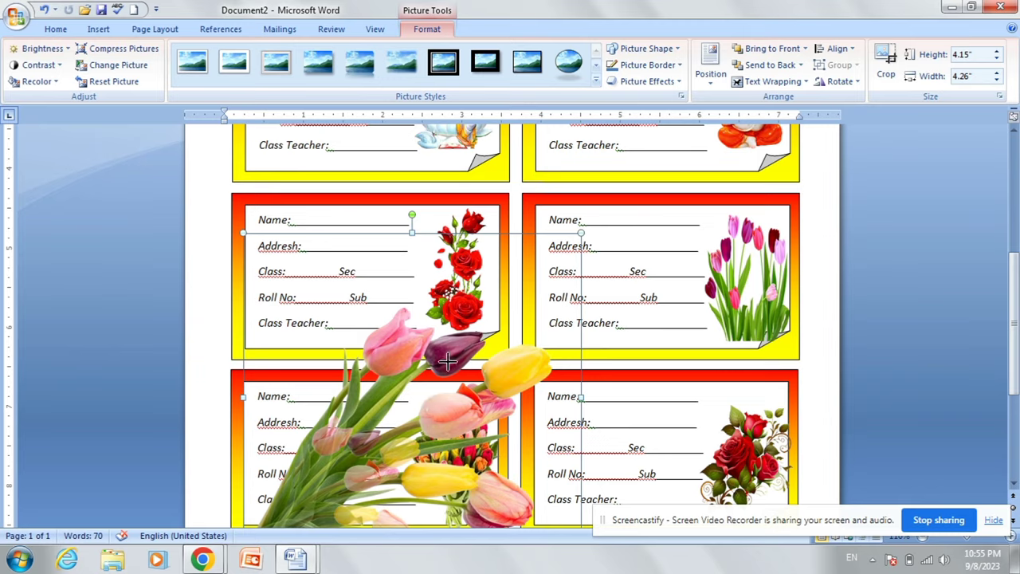
mouse_move(361, 271)
left_mouse_down()
mouse_move(383, 416)
mouse_move(672, 408)
mouse_move(471, 430)
left_mouse_up()
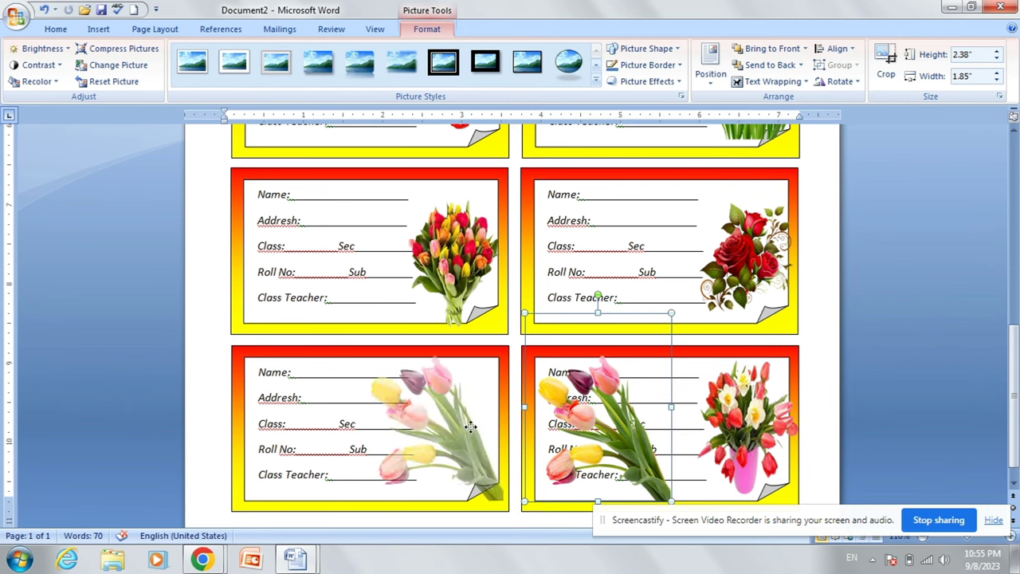
left_click_drag(502, 499, 468, 457)
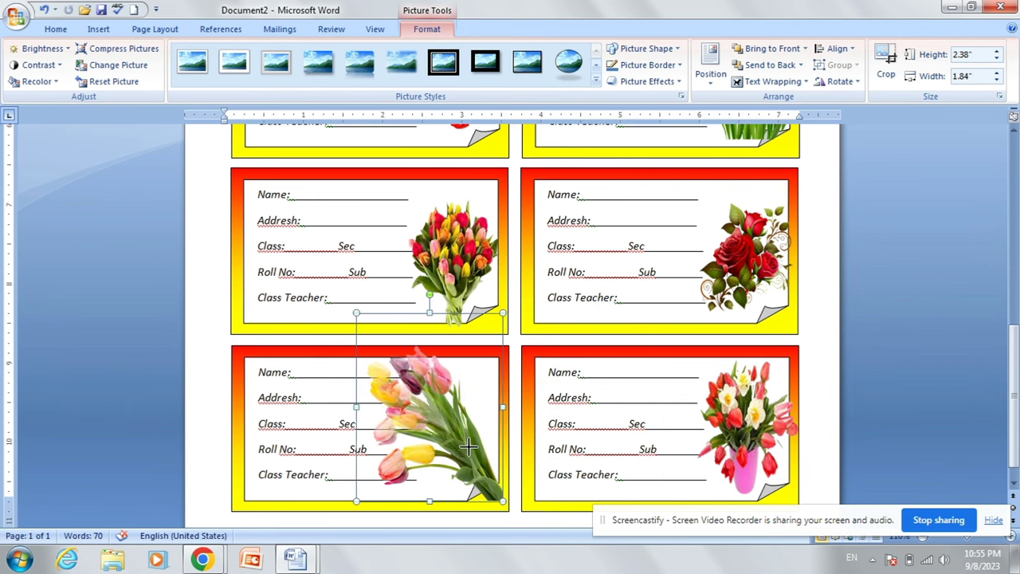
left_click_drag(454, 411, 482, 431)
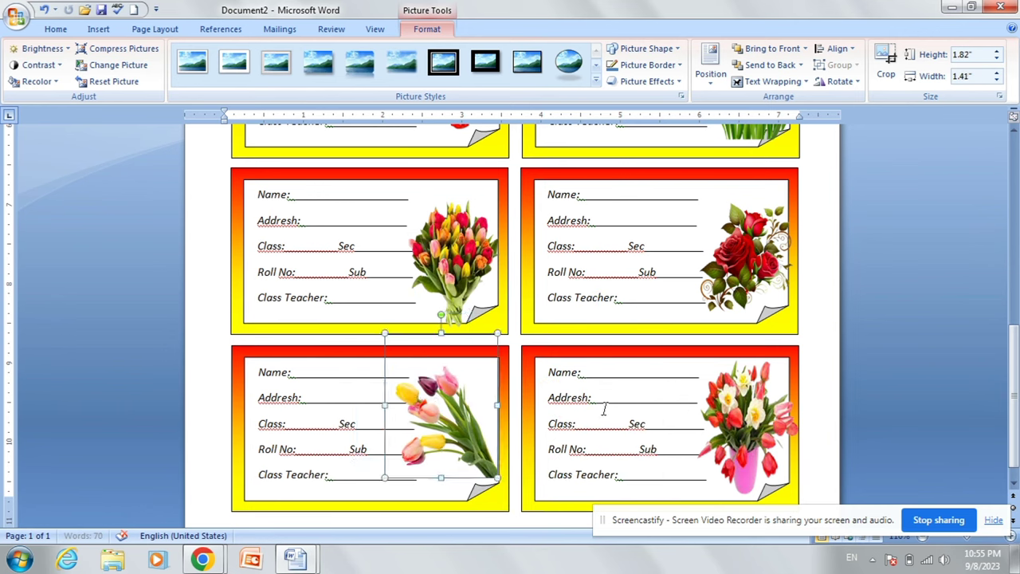
left_click_drag(384, 406, 399, 406)
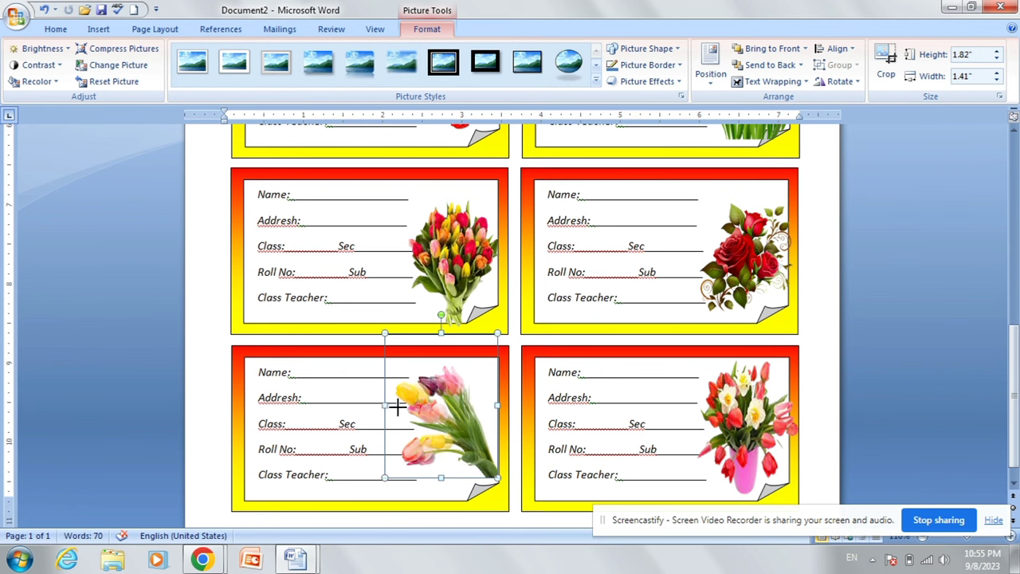
left_click(528, 391)
scroll(880, 400, "up", 5)
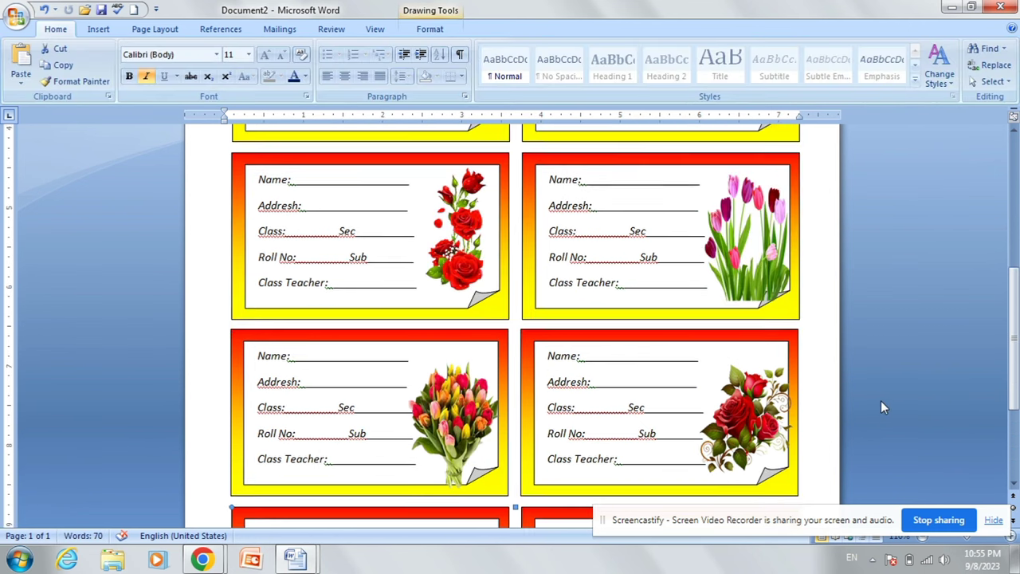
scroll(881, 400, "up", 5)
scroll(880, 400, "up", 5)
scroll(930, 291, "down", 4)
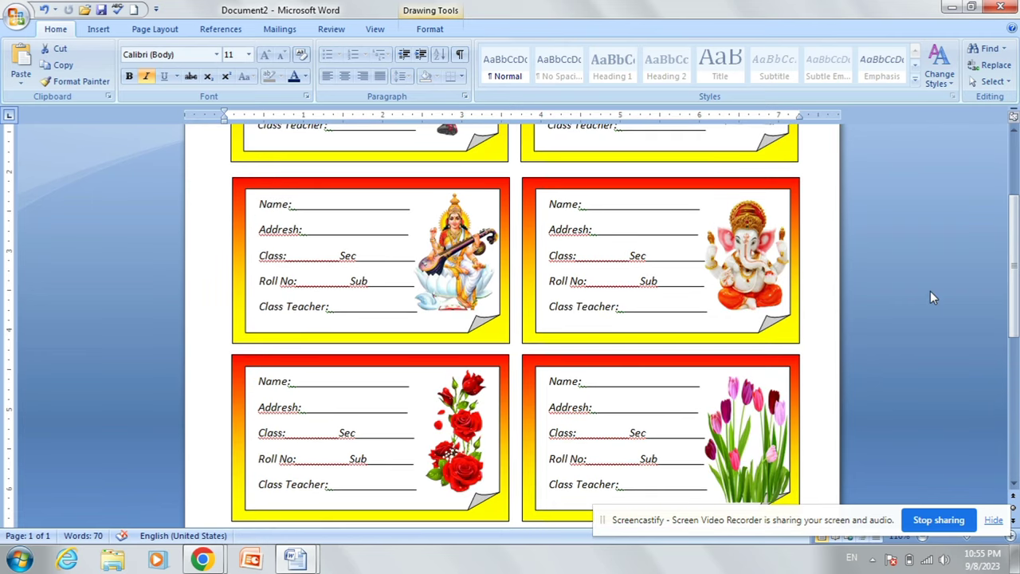
scroll(877, 279, "down", 3)
scroll(875, 283, "down", 5)
scroll(874, 276, "down", 2)
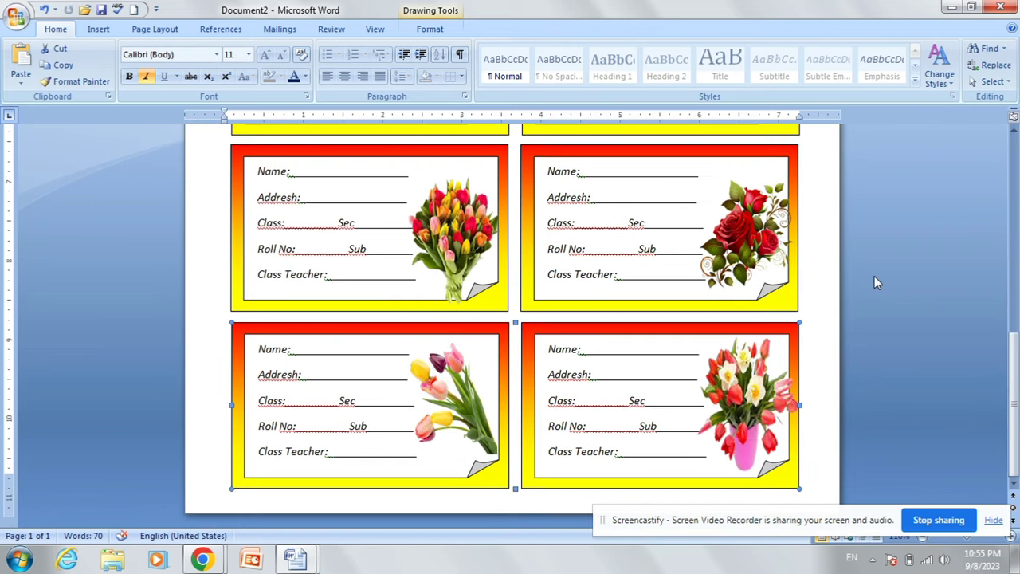
scroll(899, 298, "up", 4)
scroll(899, 302, "up", 3)
scroll(899, 302, "up", 4)
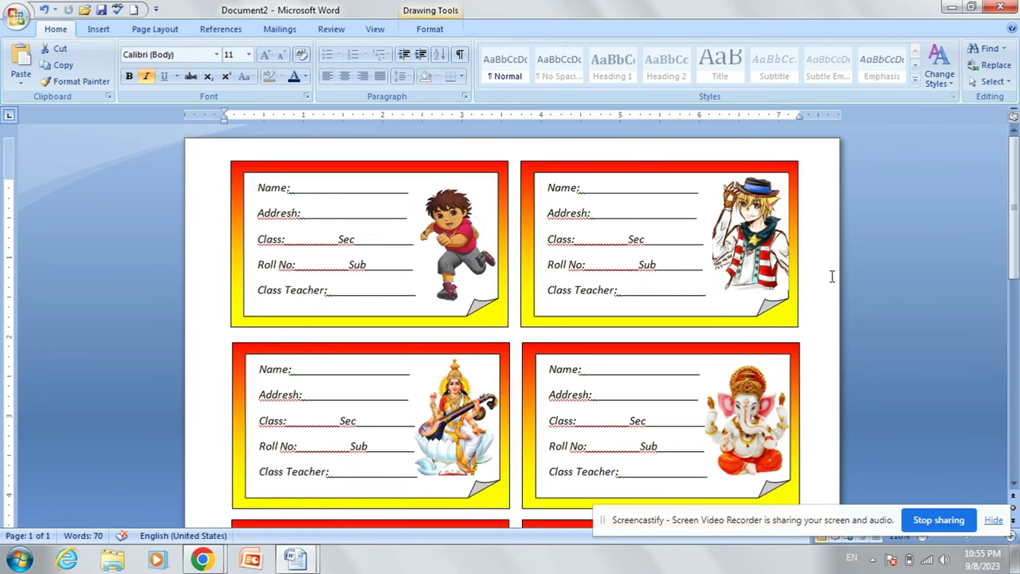
scroll(606, 262, "down", 4)
scroll(828, 275, "down", 4)
scroll(836, 276, "down", 4)
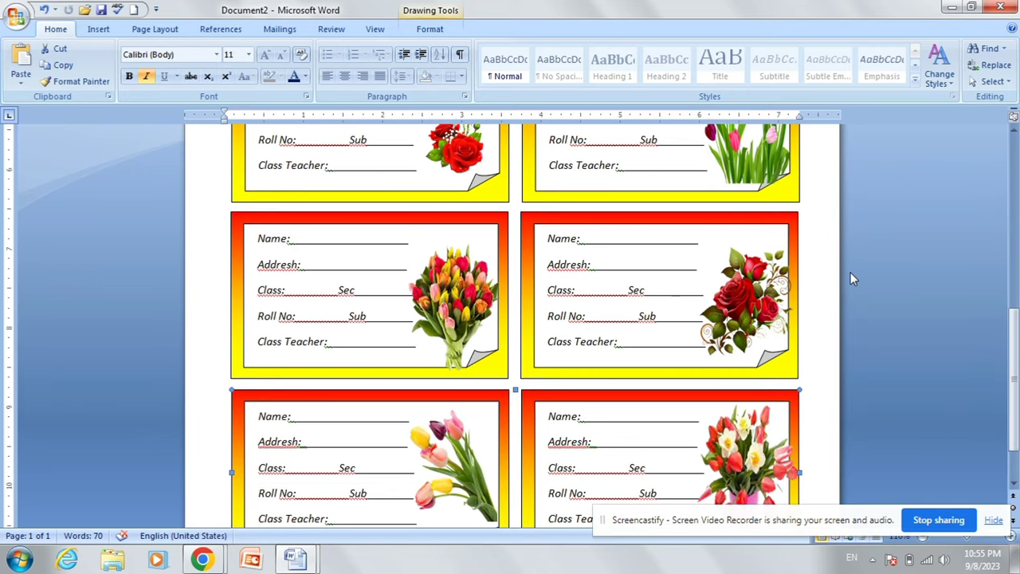
scroll(860, 355, "down", 2)
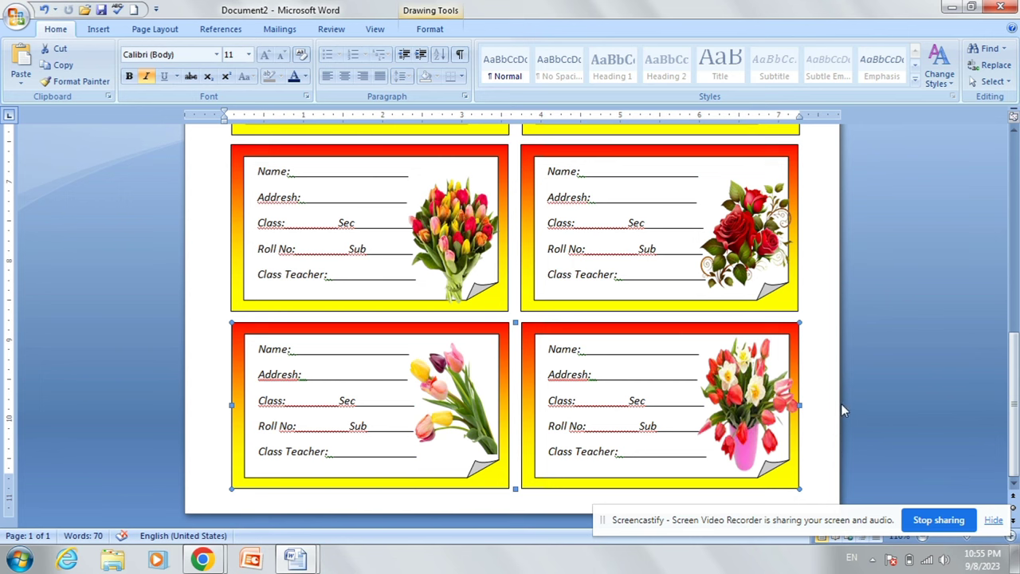
scroll(876, 291, "up", 3)
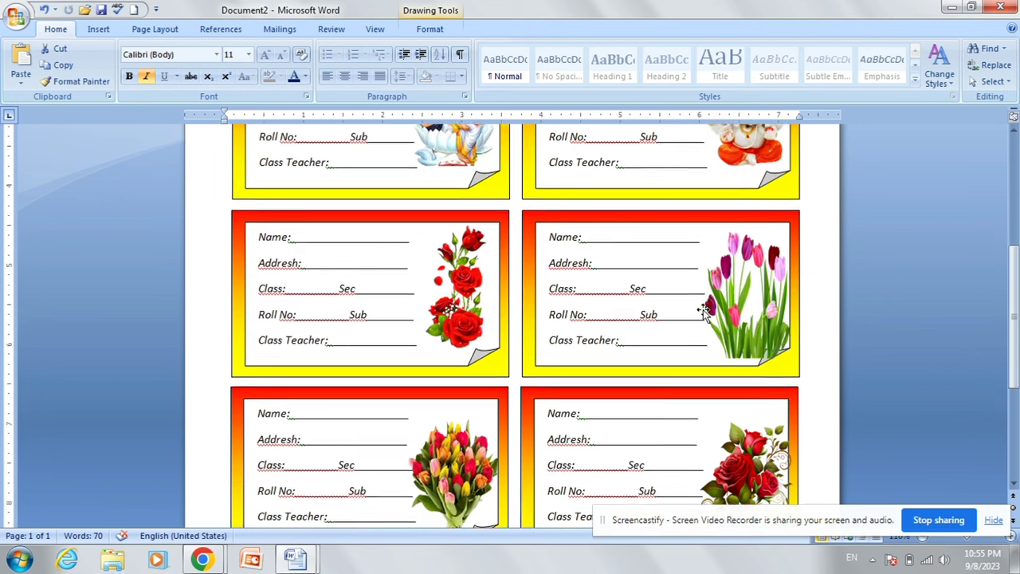
scroll(876, 291, "up", 4)
scroll(868, 268, "up", 1)
scroll(879, 250, "up", 2)
scroll(880, 250, "down", 5)
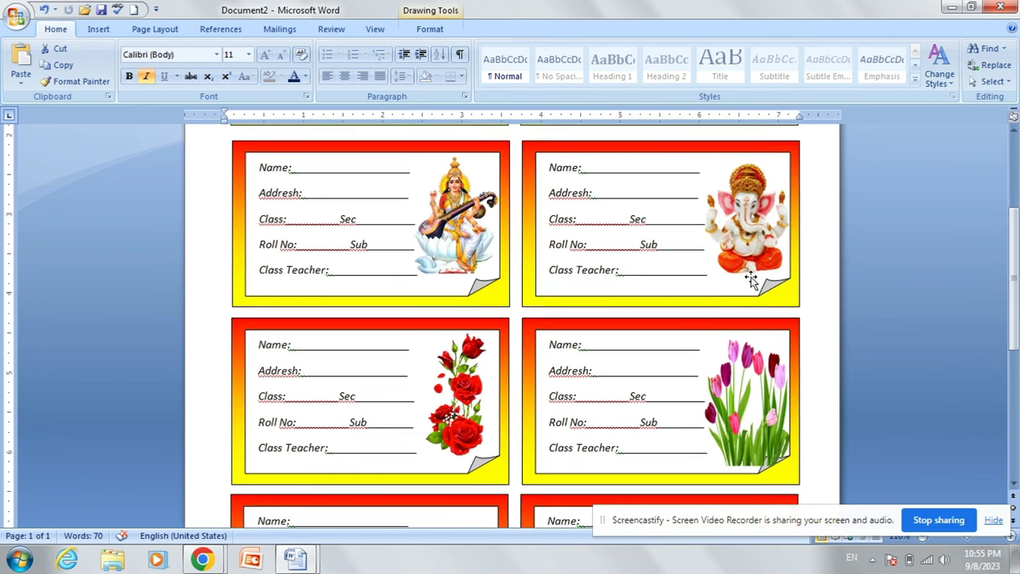
scroll(751, 277, "down", 5)
scroll(745, 287, "down", 4)
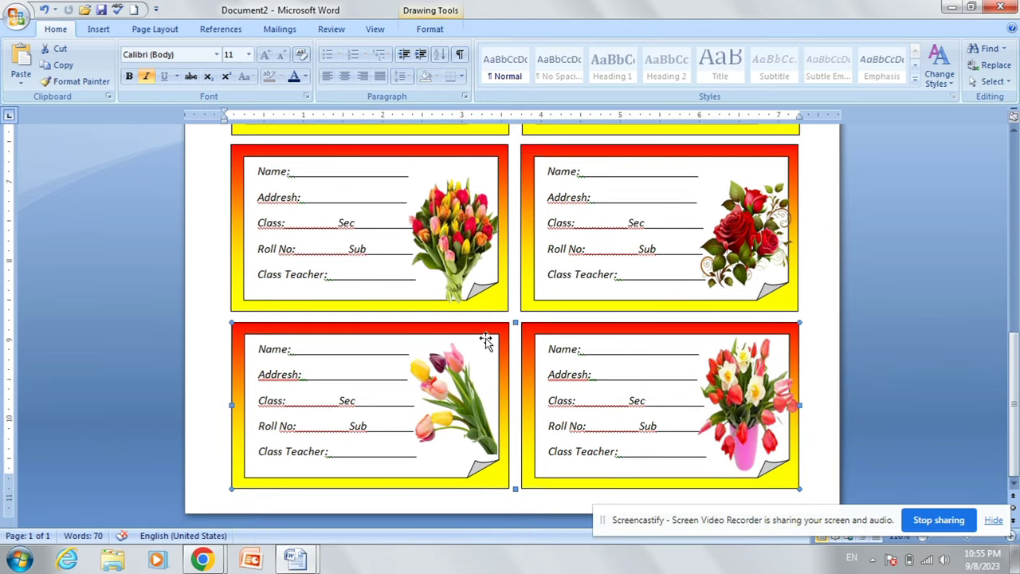
scroll(486, 341, "up", 5)
scroll(635, 340, "up", 5)
scroll(741, 287, "down", 3)
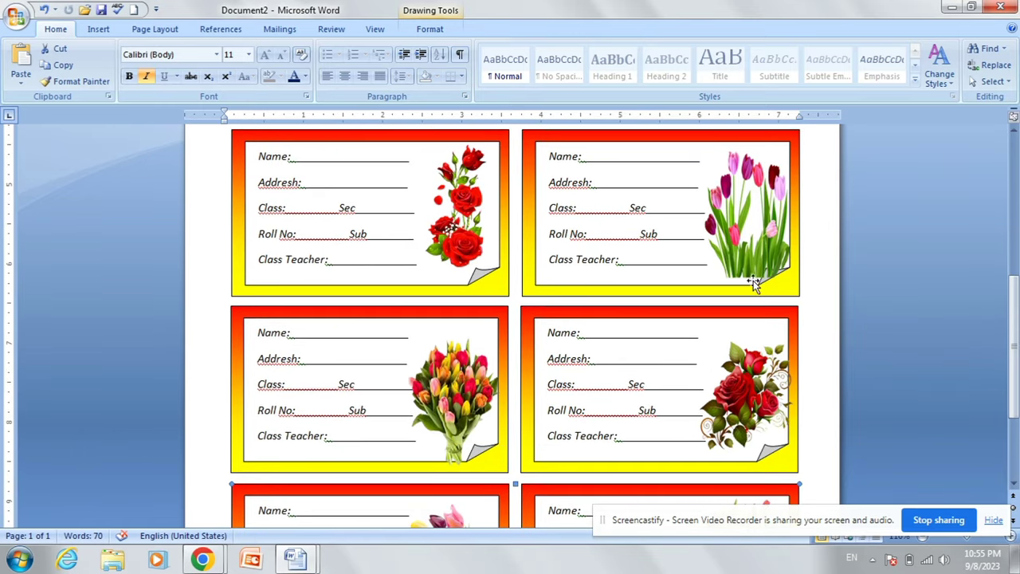
scroll(789, 263, "down", 3)
scroll(789, 264, "down", 1)
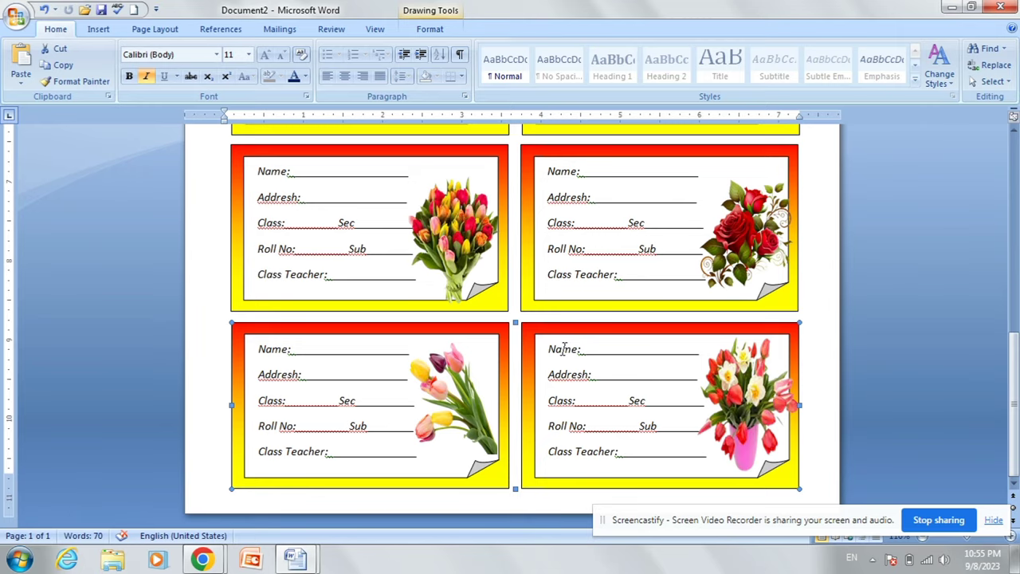
scroll(589, 335, "up", 3)
scroll(761, 263, "up", 3)
scroll(766, 263, "up", 4)
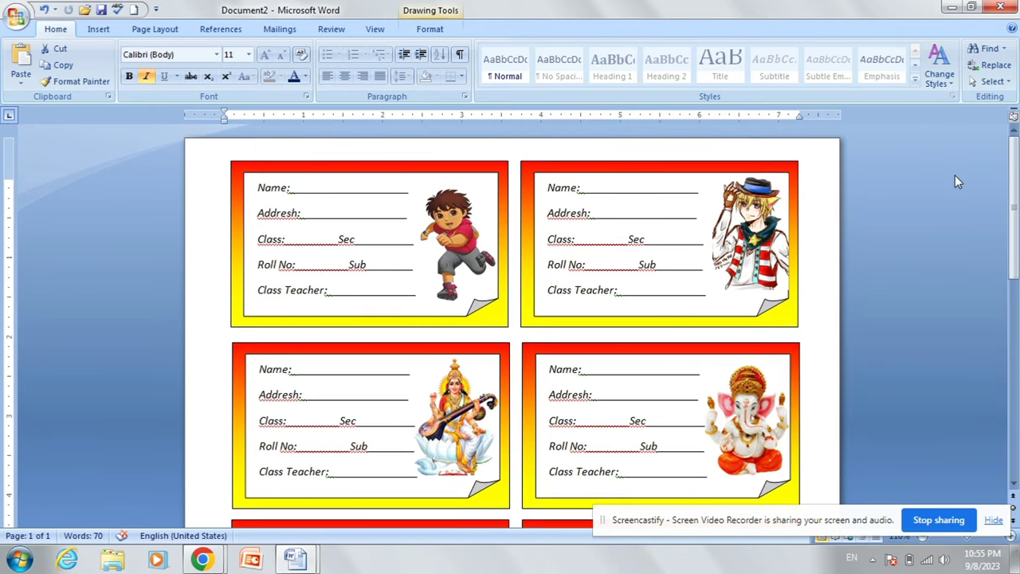
scroll(956, 180, "down", 4)
scroll(943, 209, "down", 4)
scroll(929, 258, "down", 3)
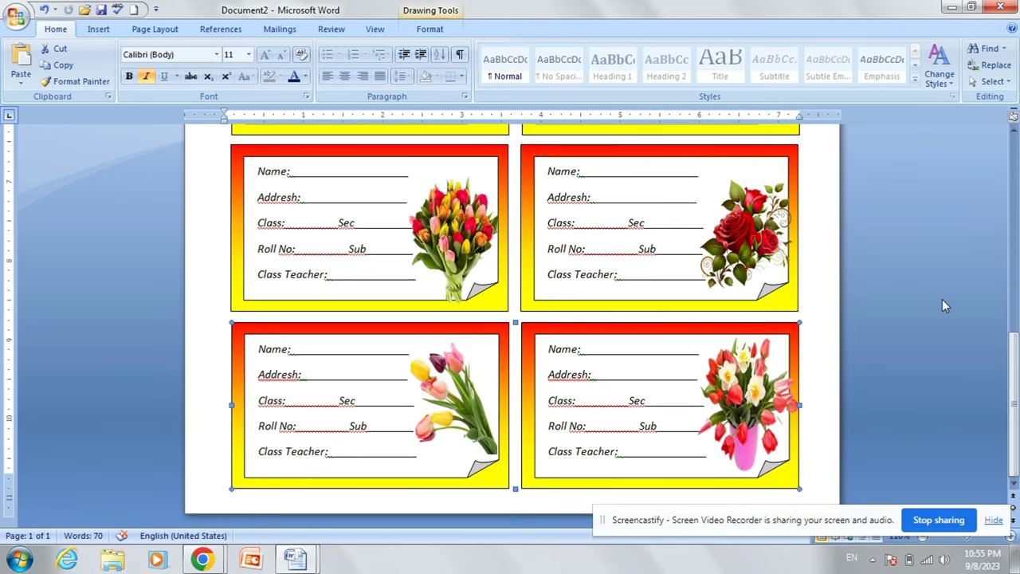
scroll(591, 268, "up", 4)
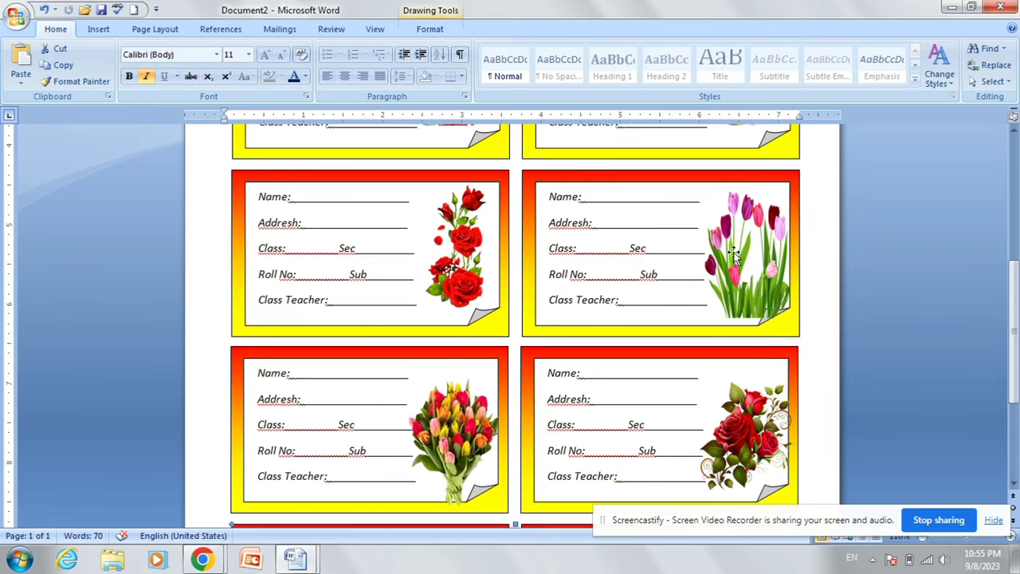
scroll(841, 243, "up", 4)
scroll(862, 244, "up", 3)
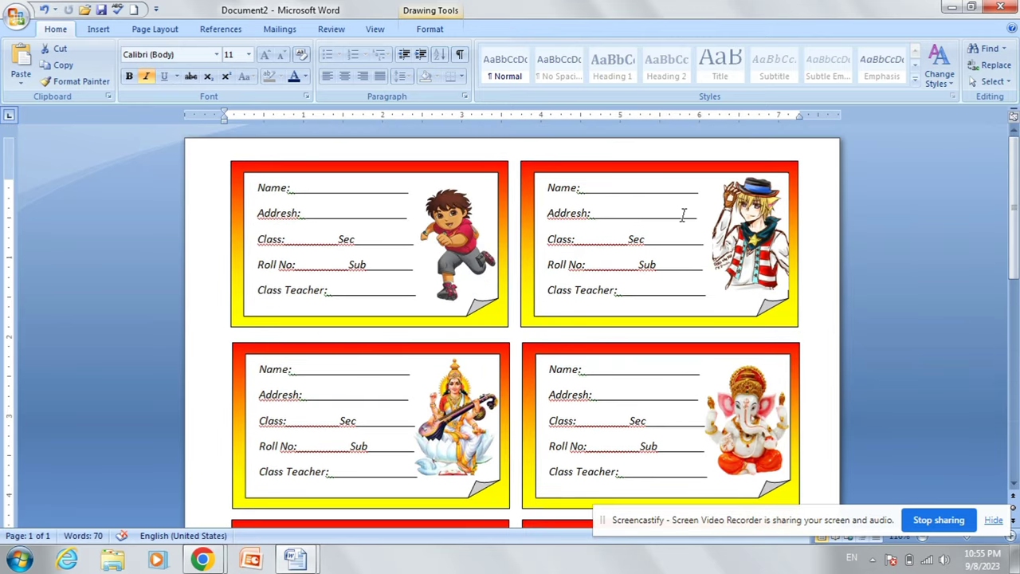
scroll(682, 213, "down", 4)
scroll(717, 231, "down", 4)
scroll(825, 271, "down", 4)
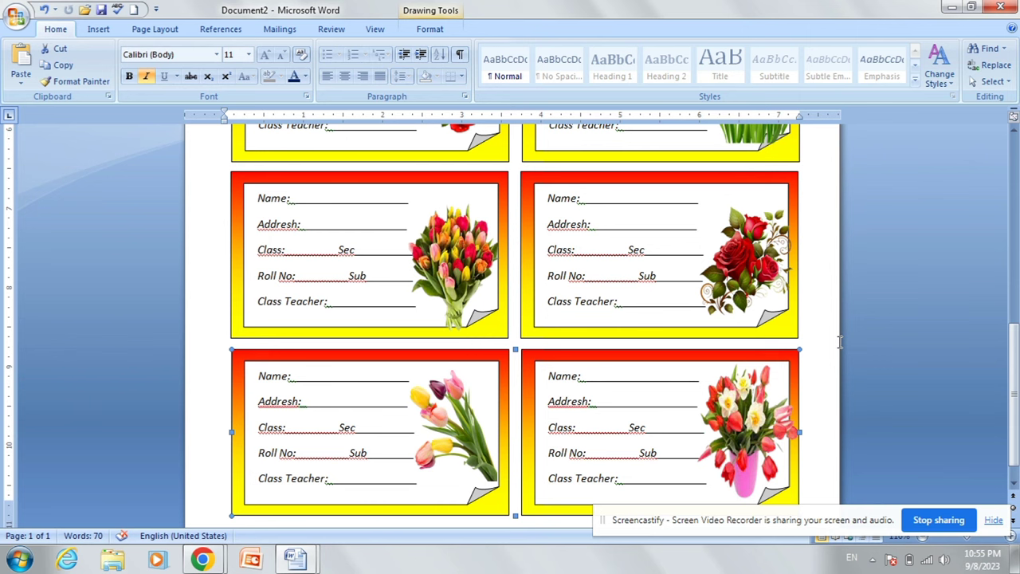